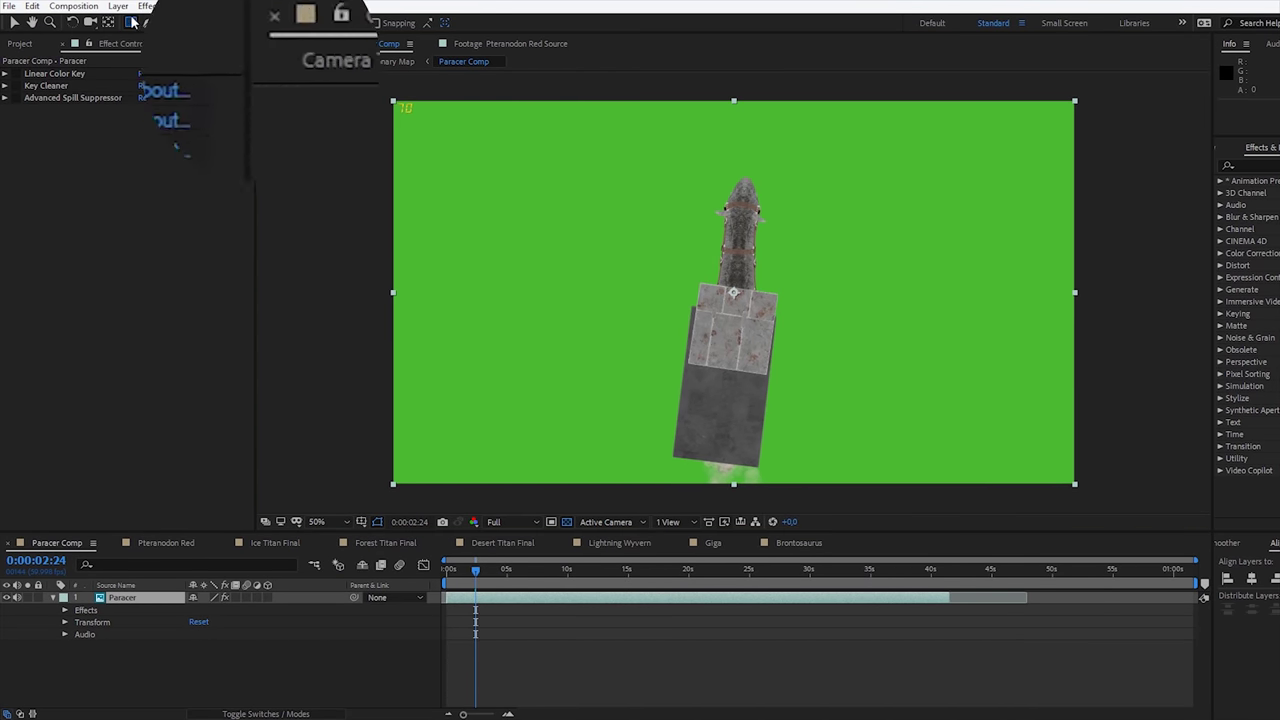
- Cut the corner number out with a Subtract rectangle mask and enable the three keying effects
{"action": "left_click_drag", "start_coordinate": [432, 130], "coordinate": [400, 100]}
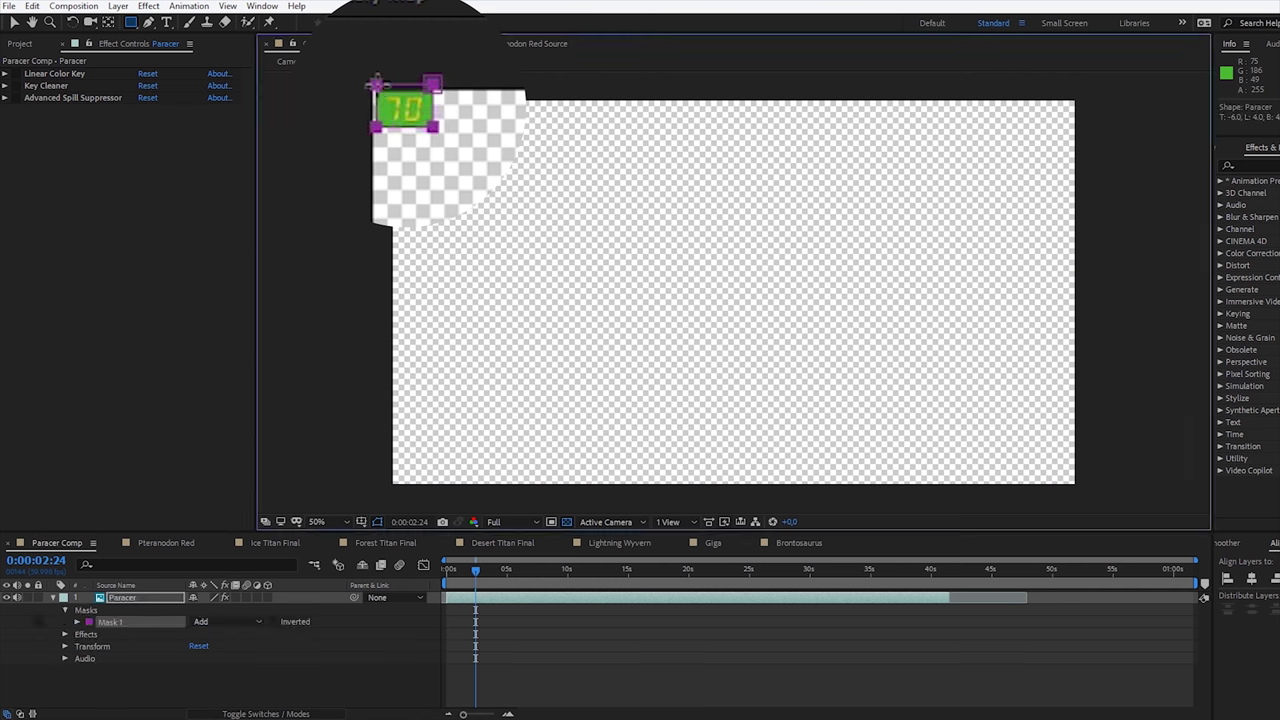
{"action": "left_click", "coordinate": [205, 621]}
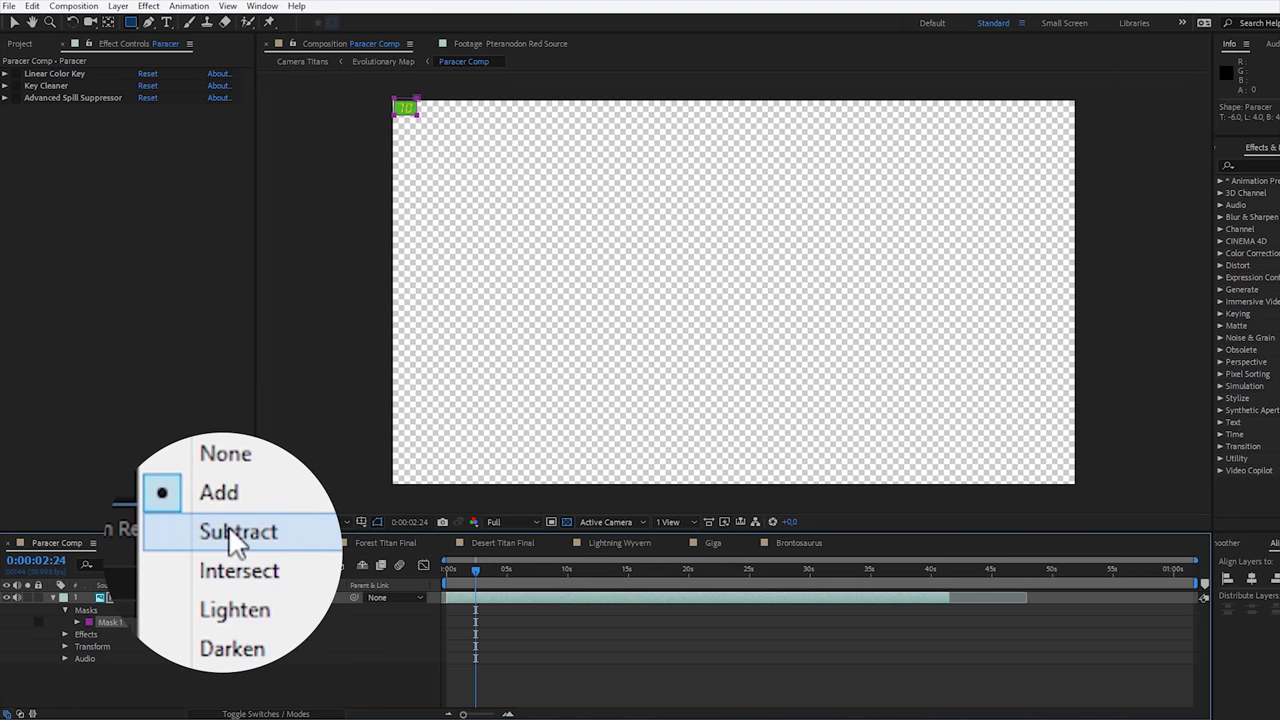
{"action": "left_click", "coordinate": [232, 535]}
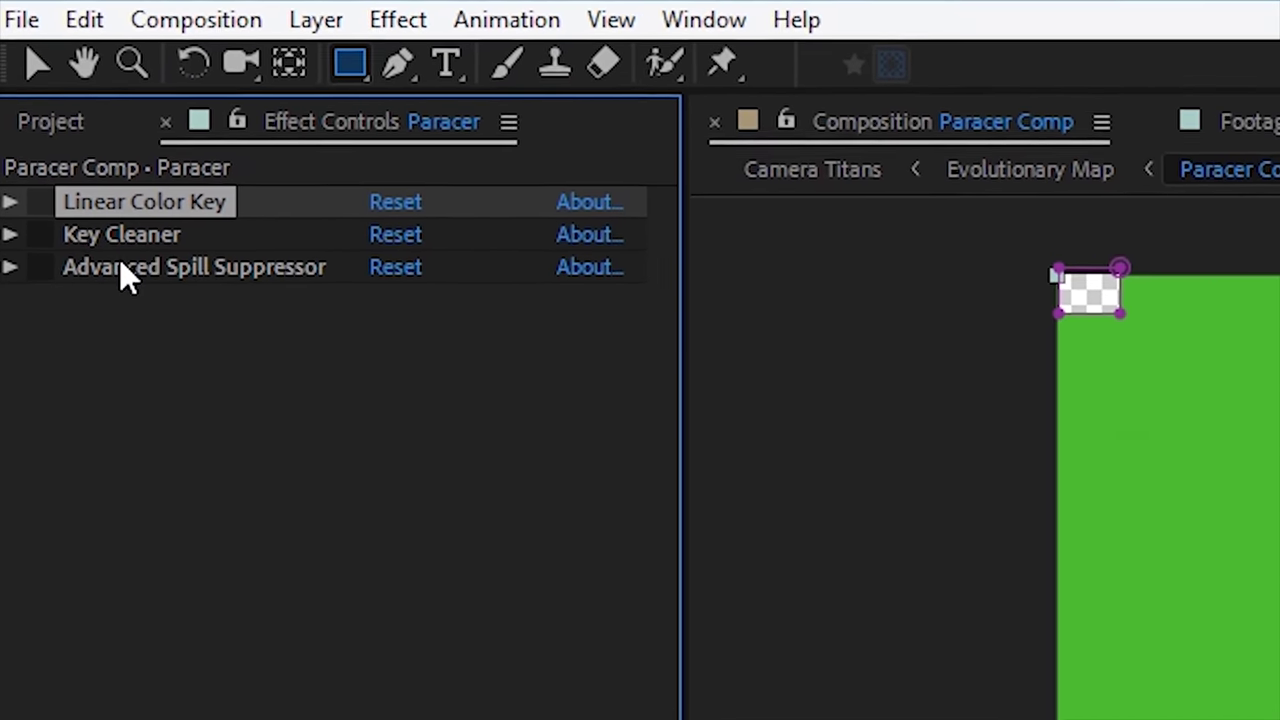
{"action": "left_click", "coordinate": [24, 97], "text": "shift"}
{"action": "left_click", "coordinate": [46, 289]}
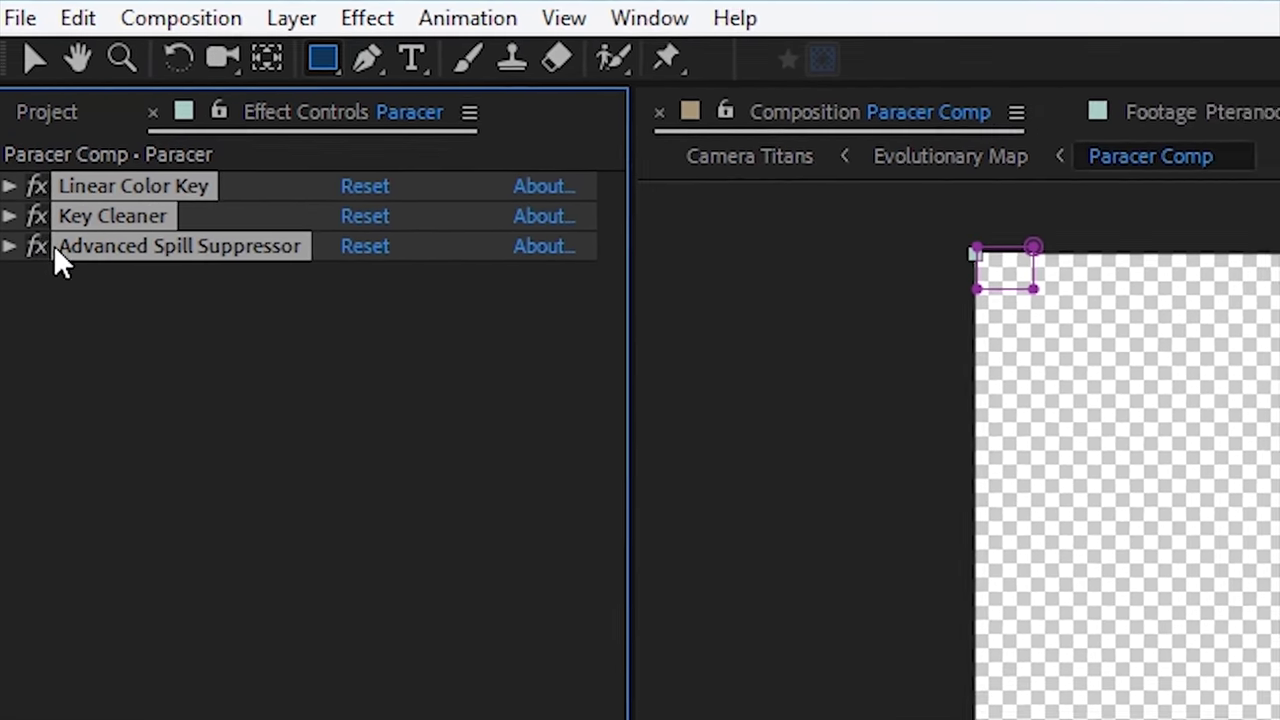
- Play the keyed Paracer clip, then step through Pteranodon Red, Ice Titan, Forest Titan, Lightning Wyvern and Giga comps
{"action": "key", "text": "space"}
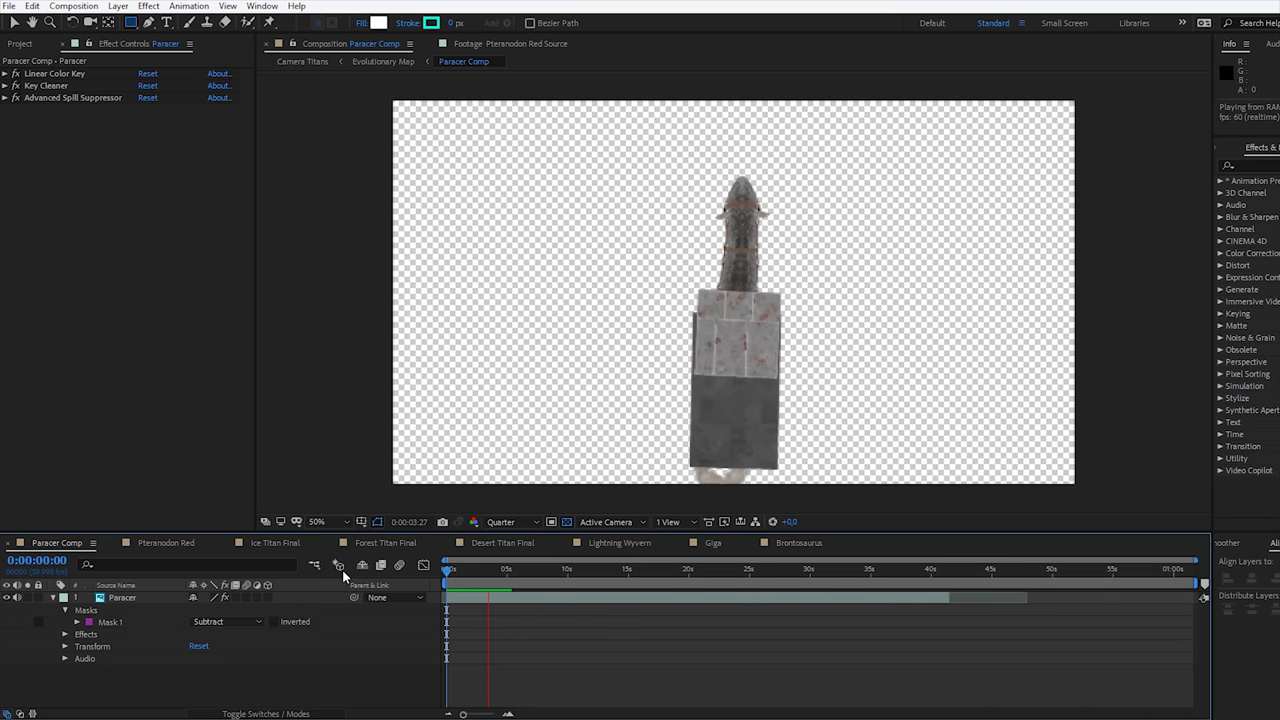
{"action": "key", "text": "shift+period"}
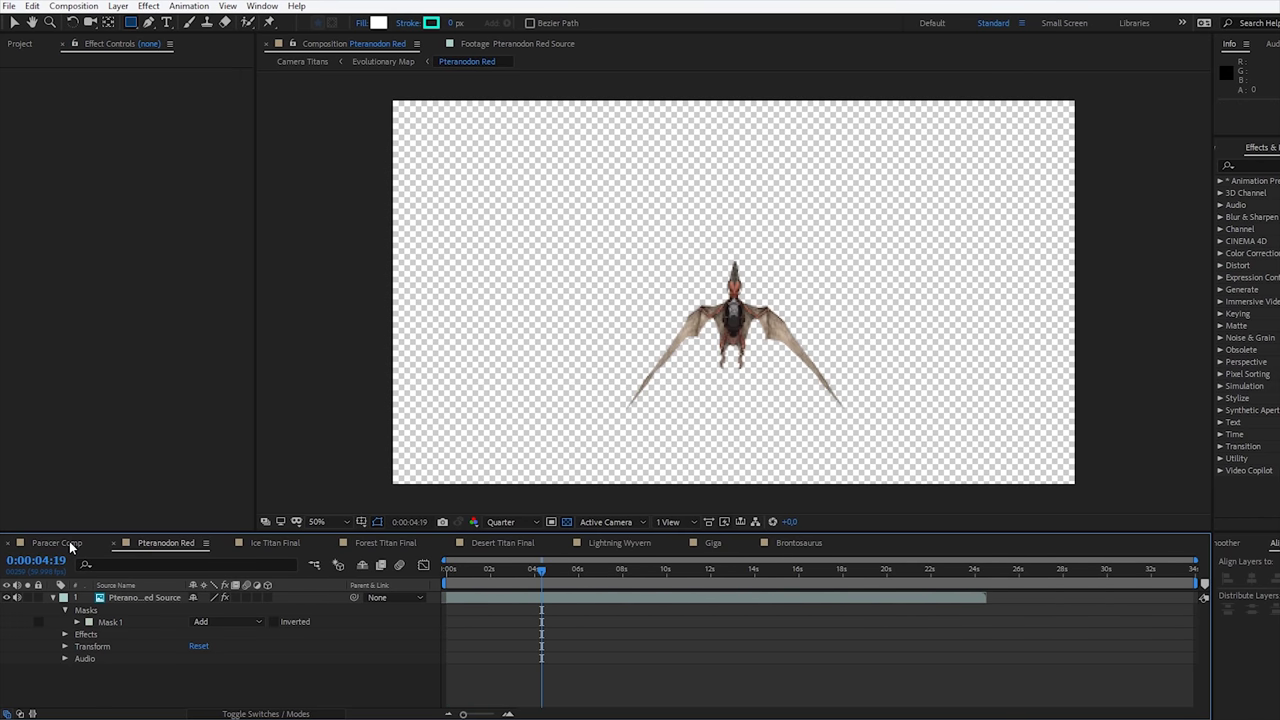
{"action": "key", "text": "shift+period"}
{"action": "key", "text": "shift+period"}
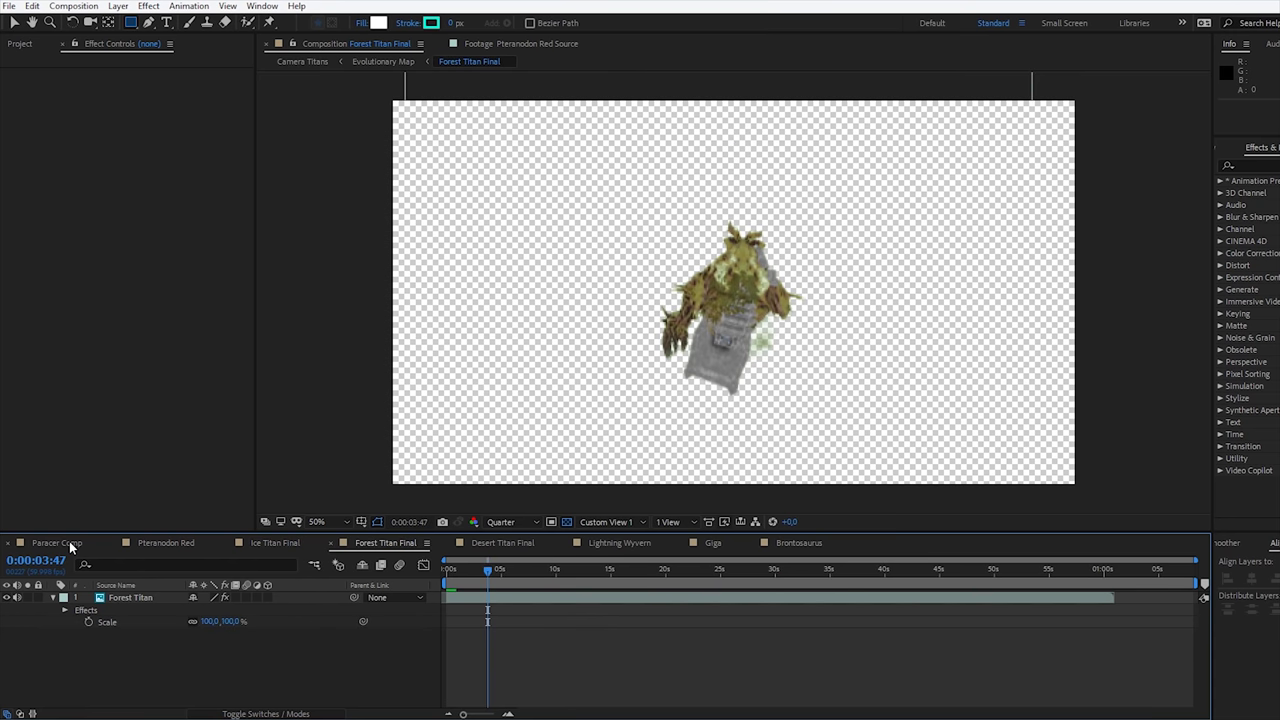
{"action": "key", "text": "shift+period"}
{"action": "key", "text": "shift+period"}
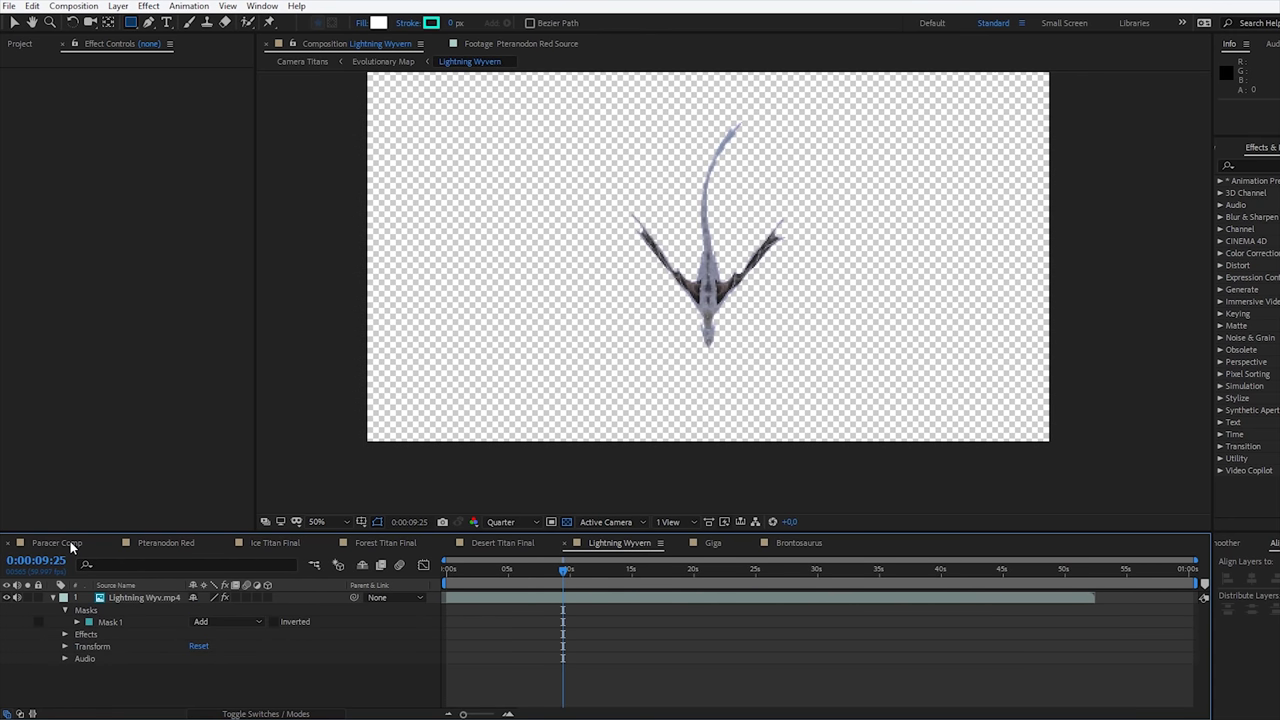
{"action": "key", "text": "shift+period"}
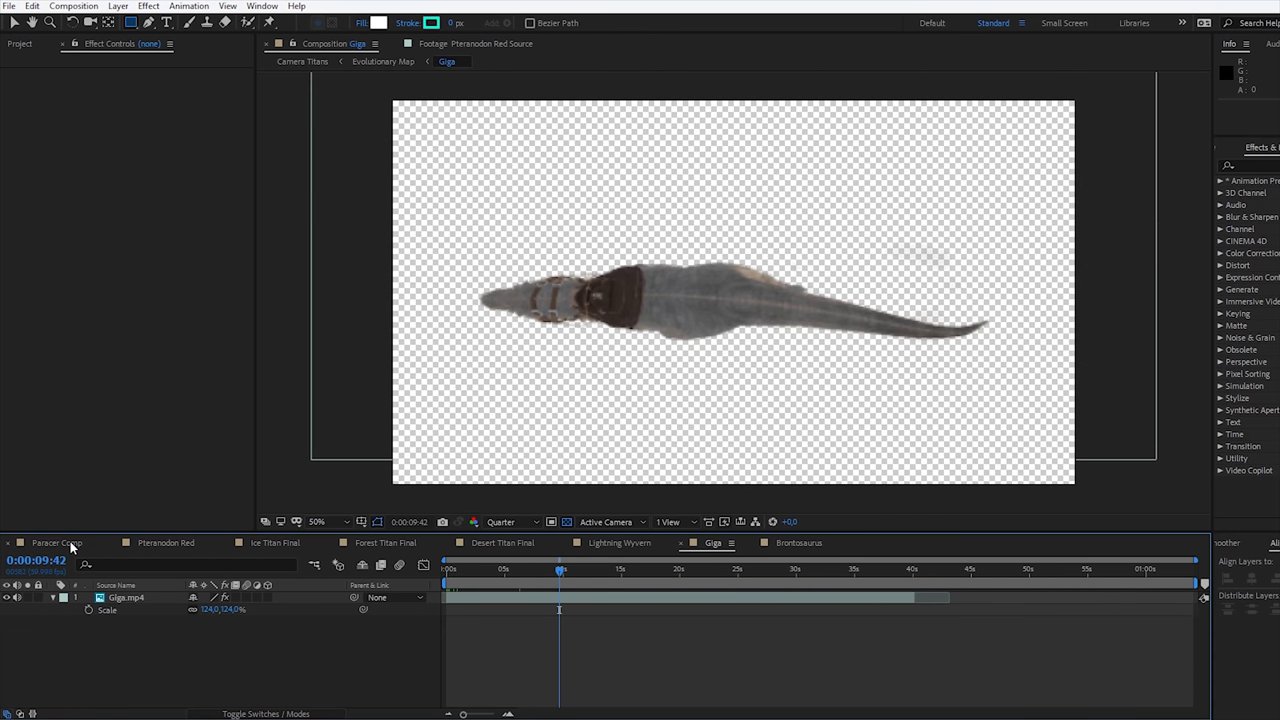
{"action": "key", "text": "shift+period"}
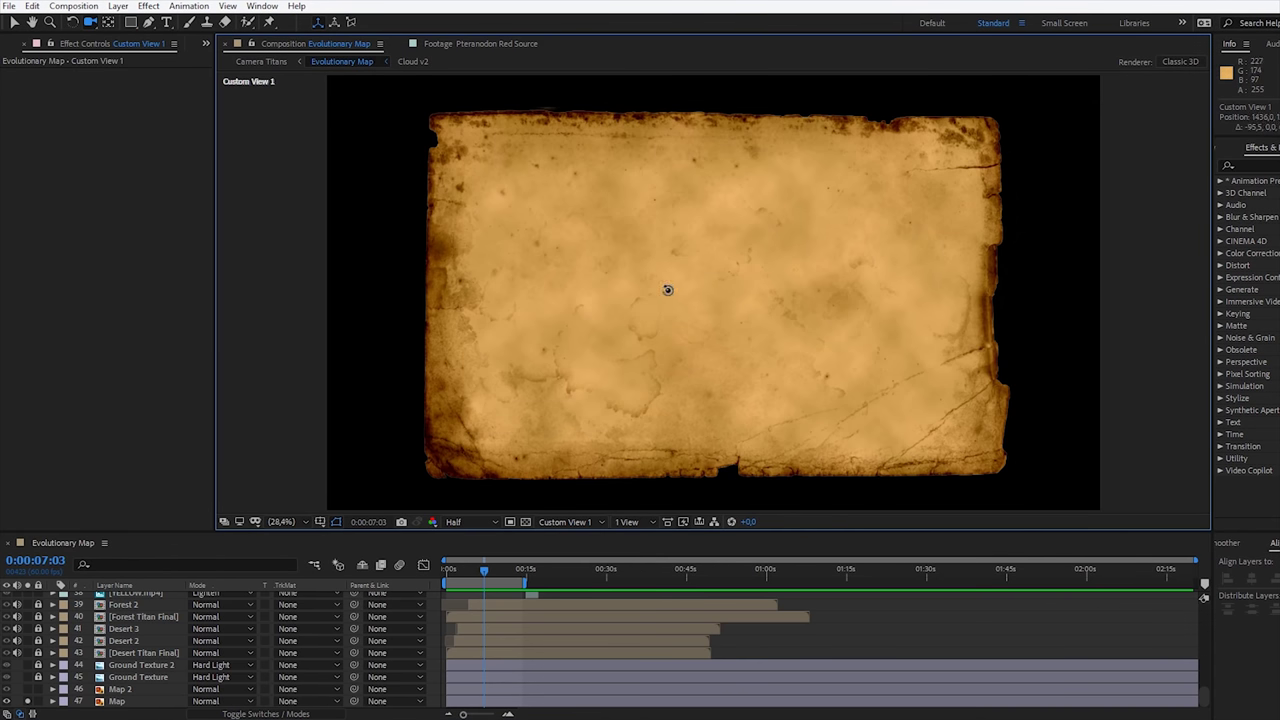
- Show and select Map 2, then set its Mask 1 feather to about 28 pixels
{"action": "mouse_move", "coordinate": [668, 290]}
{"action": "left_mouse_down"}
{"action": "mouse_move", "coordinate": [704, 294]}
{"action": "mouse_move", "coordinate": [666, 289]}
{"action": "mouse_move", "coordinate": [700, 293]}
{"action": "mouse_move", "coordinate": [622, 307]}
{"action": "left_mouse_up"}
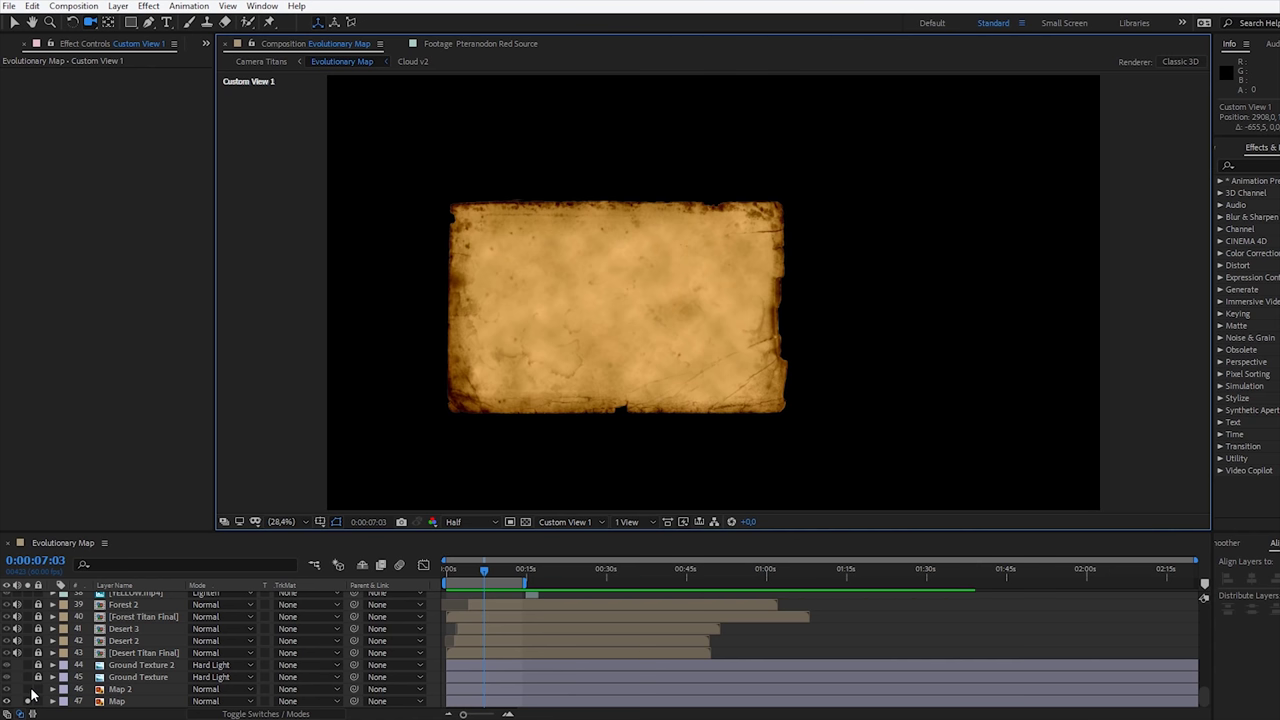
{"action": "left_click", "coordinate": [28, 693]}
{"action": "left_click", "coordinate": [118, 690]}
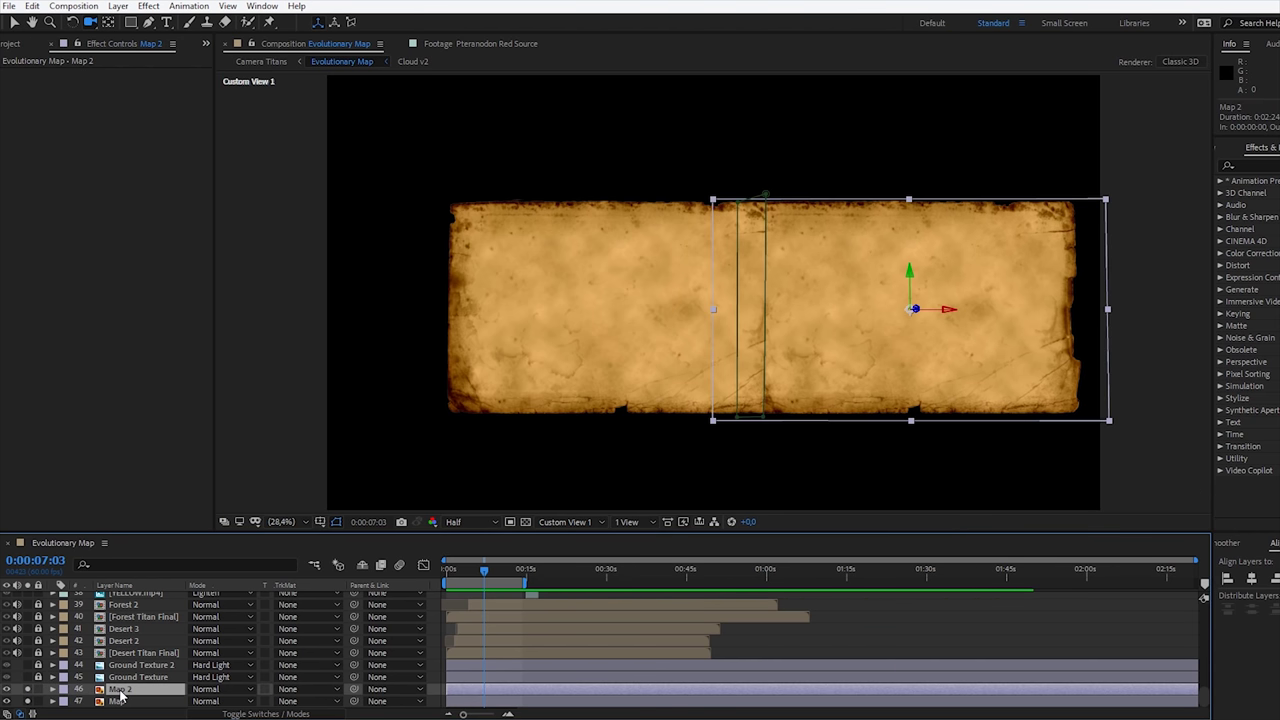
{"action": "key", "text": "m"}
{"action": "scroll", "coordinate": [712, 362], "scroll_direction": "up", "scroll_amount": 5}
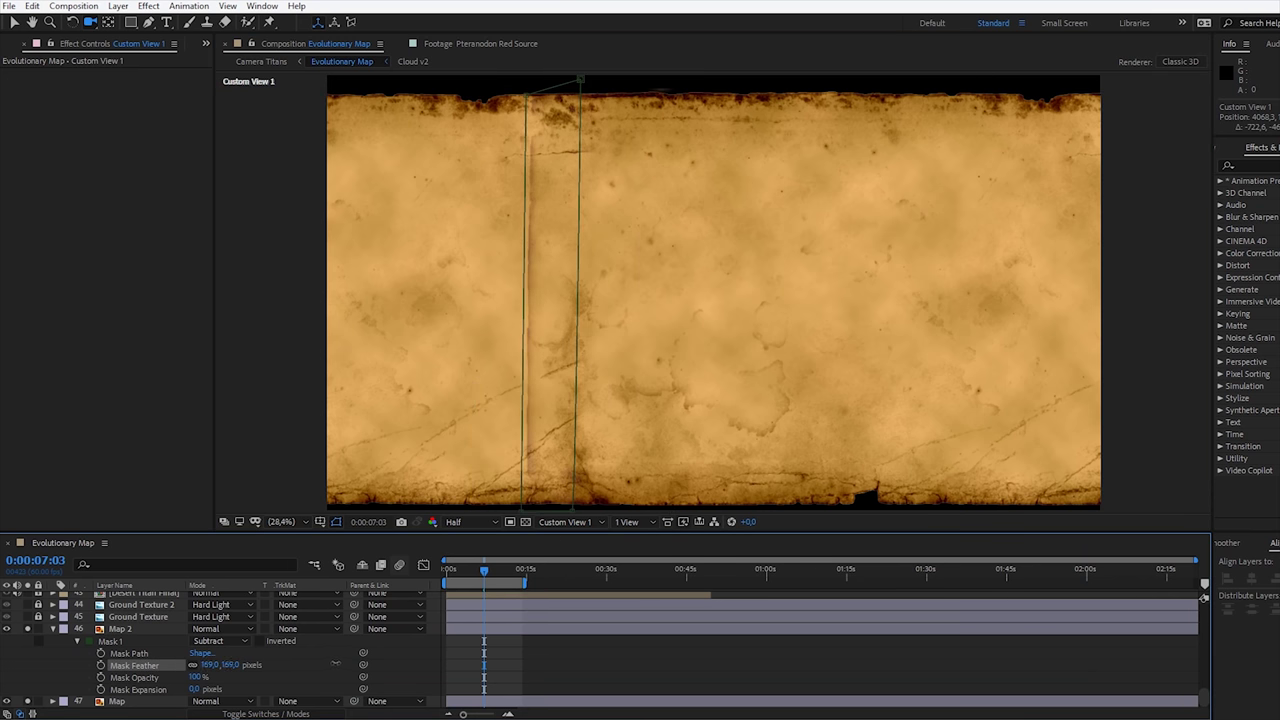
{"action": "left_click_drag", "start_coordinate": [551, 649], "coordinate": [802, 655]}
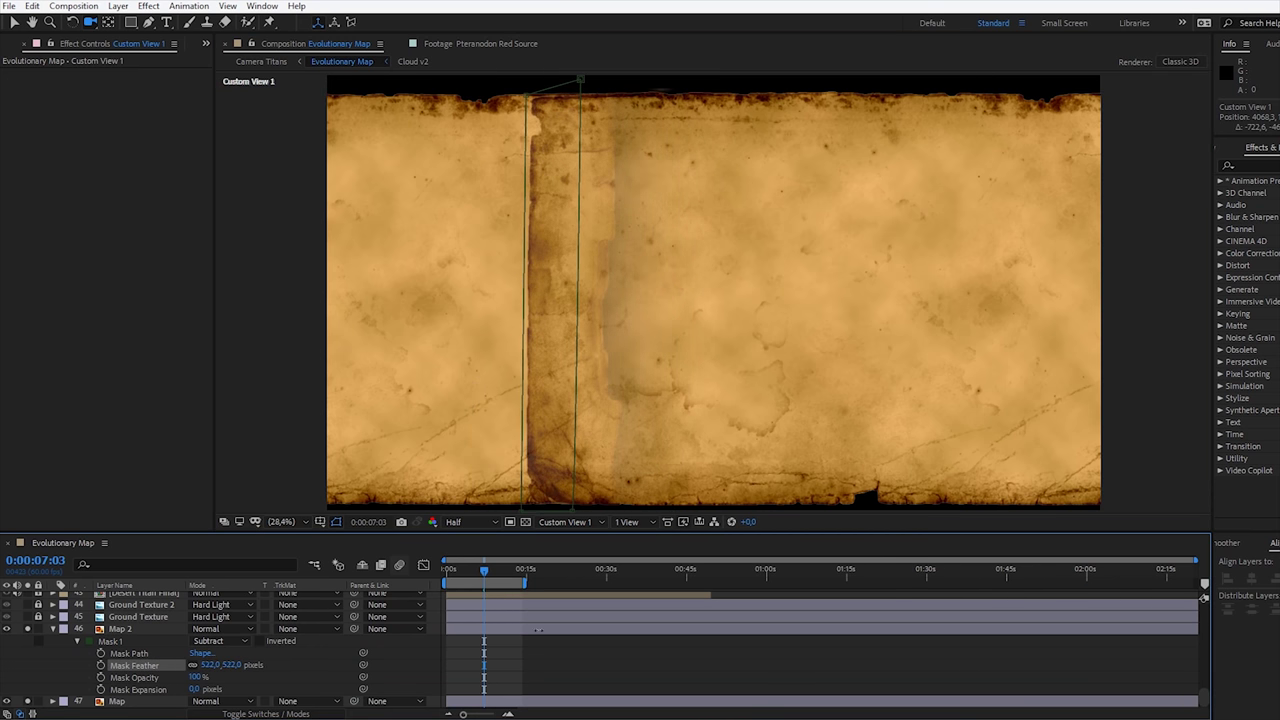
{"action": "left_click_drag", "start_coordinate": [225, 665], "coordinate": [215, 617]}
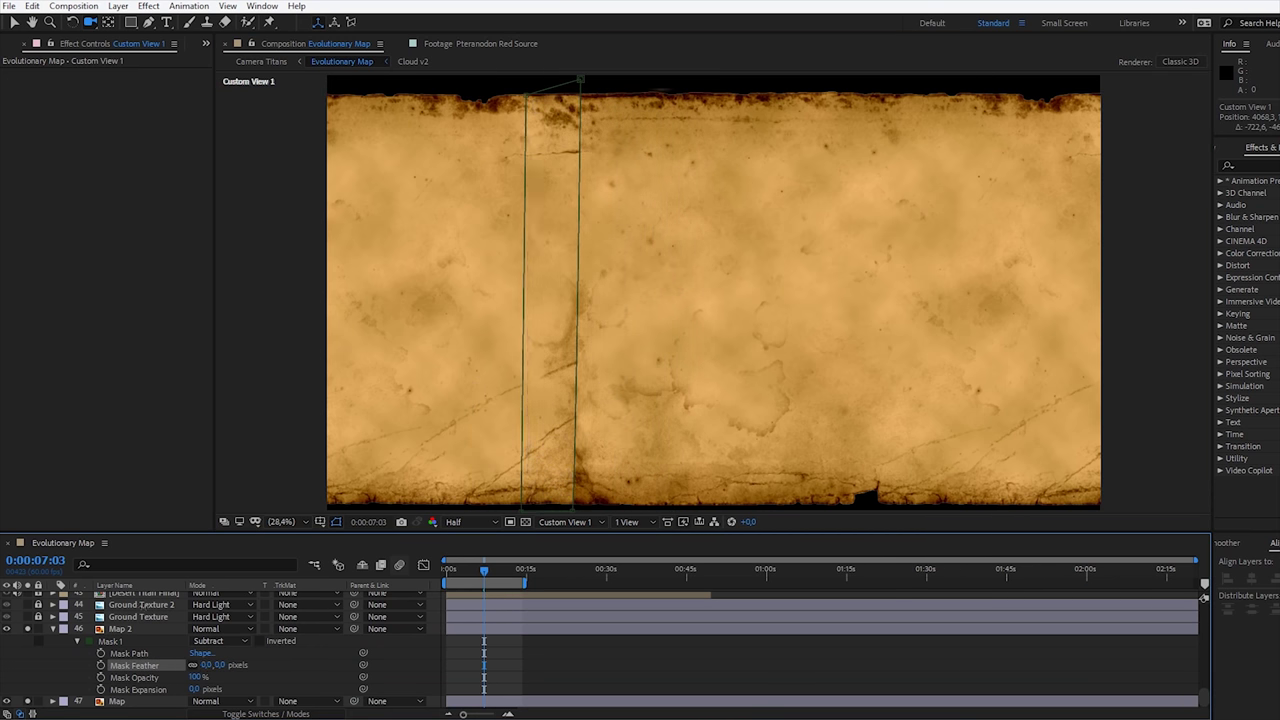
- Show the cracked ground texture layer and hide the parchment map layer
{"action": "left_click", "coordinate": [28, 619]}
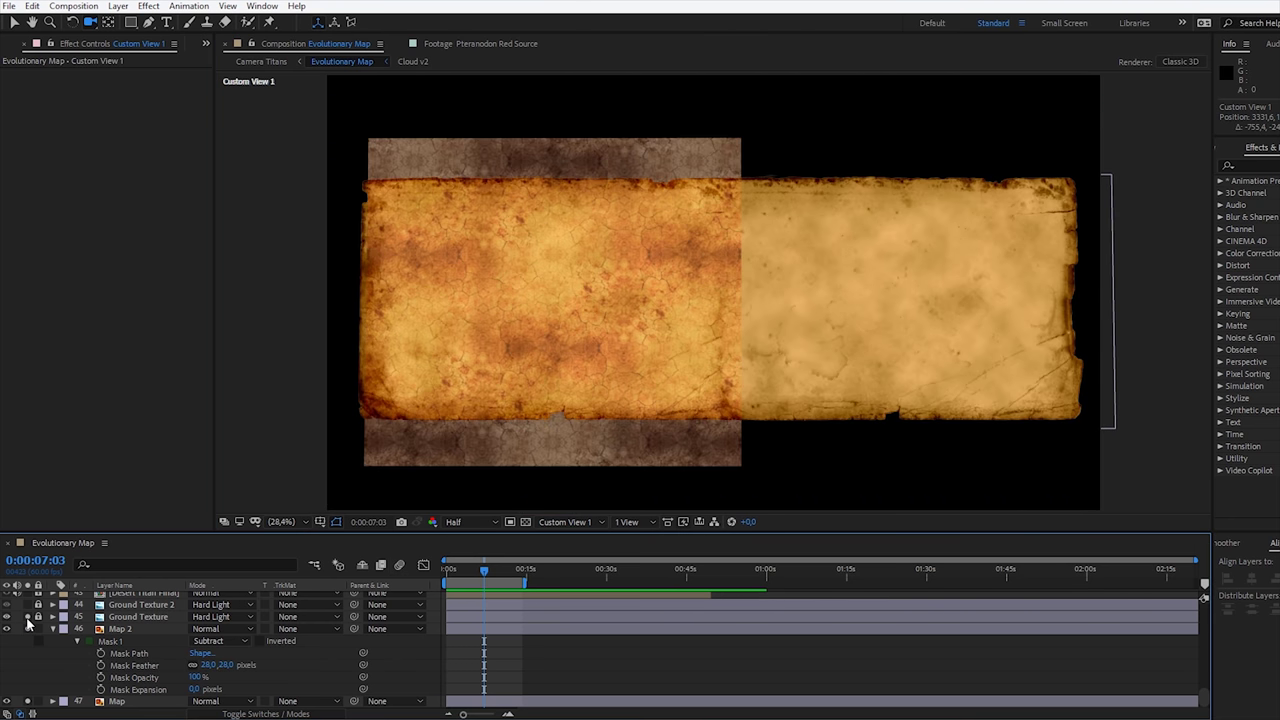
{"action": "left_click_drag", "start_coordinate": [409, 488], "coordinate": [470, 500]}
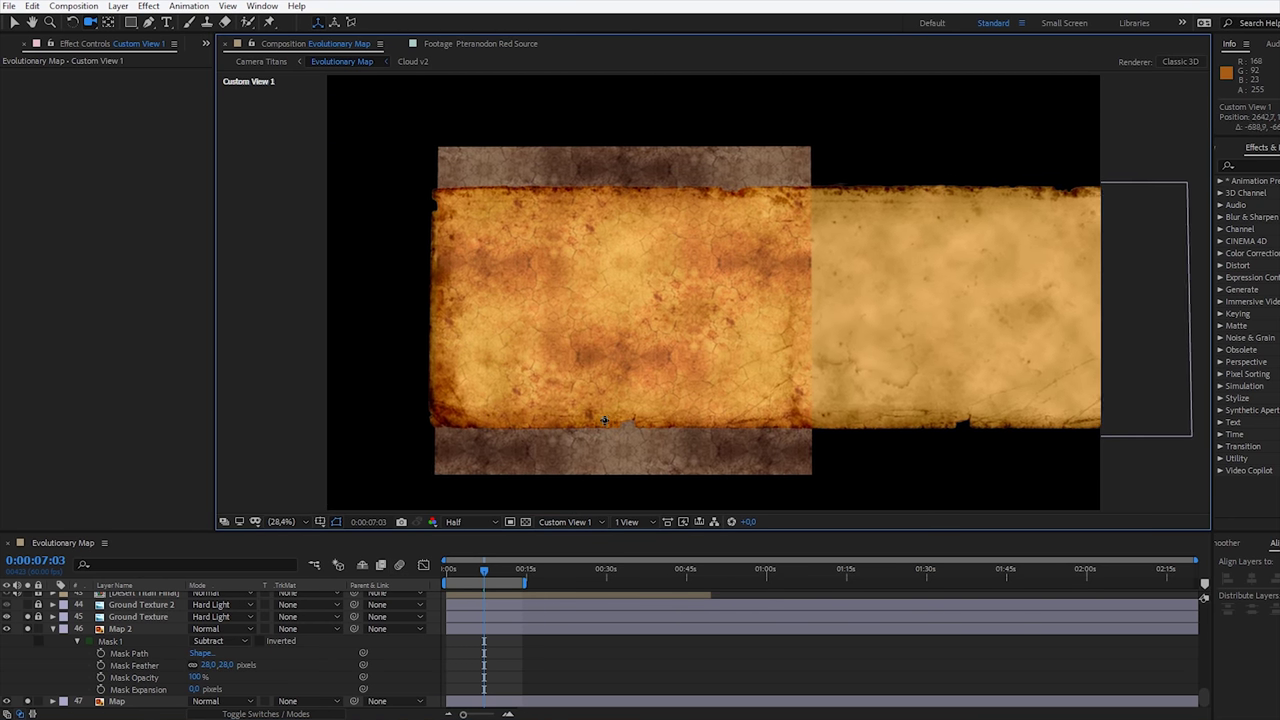
{"action": "left_click", "coordinate": [117, 630]}
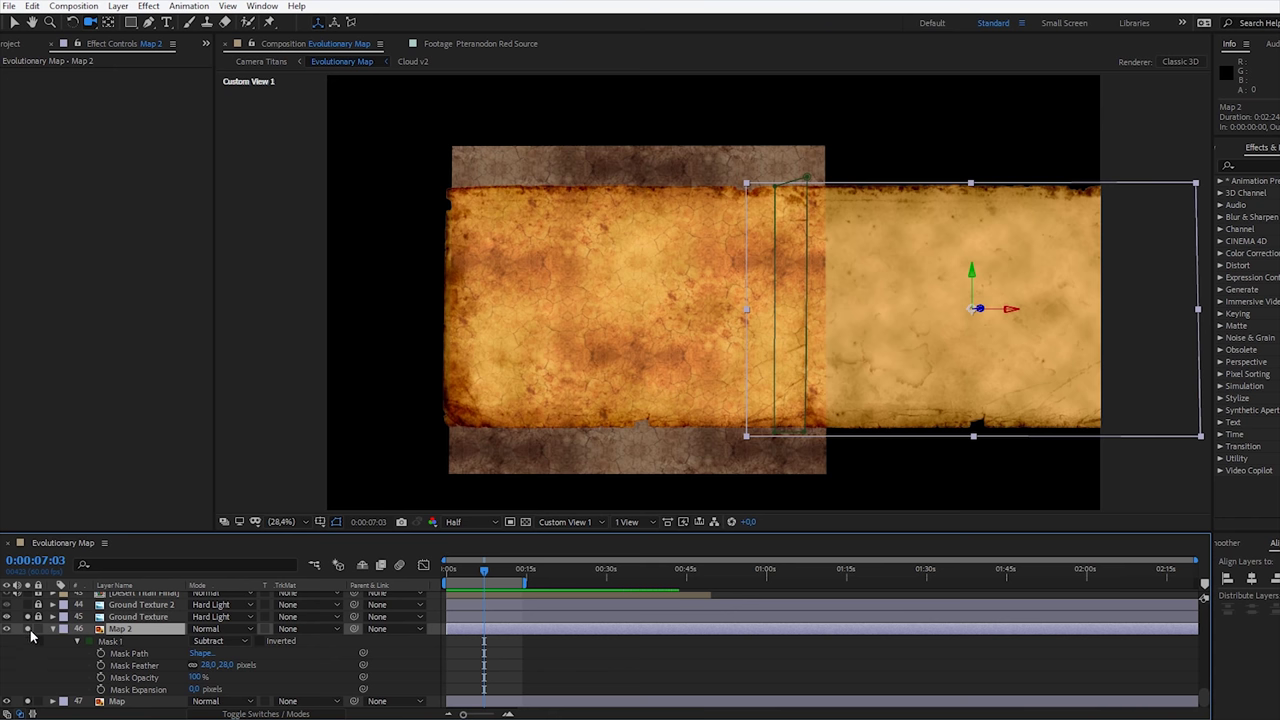
{"action": "left_click", "coordinate": [28, 708]}
- Toggle the Ground Texture's tiling effect off and on to compare results
{"action": "scroll", "coordinate": [725, 167], "scroll_direction": "up", "scroll_amount": 5}
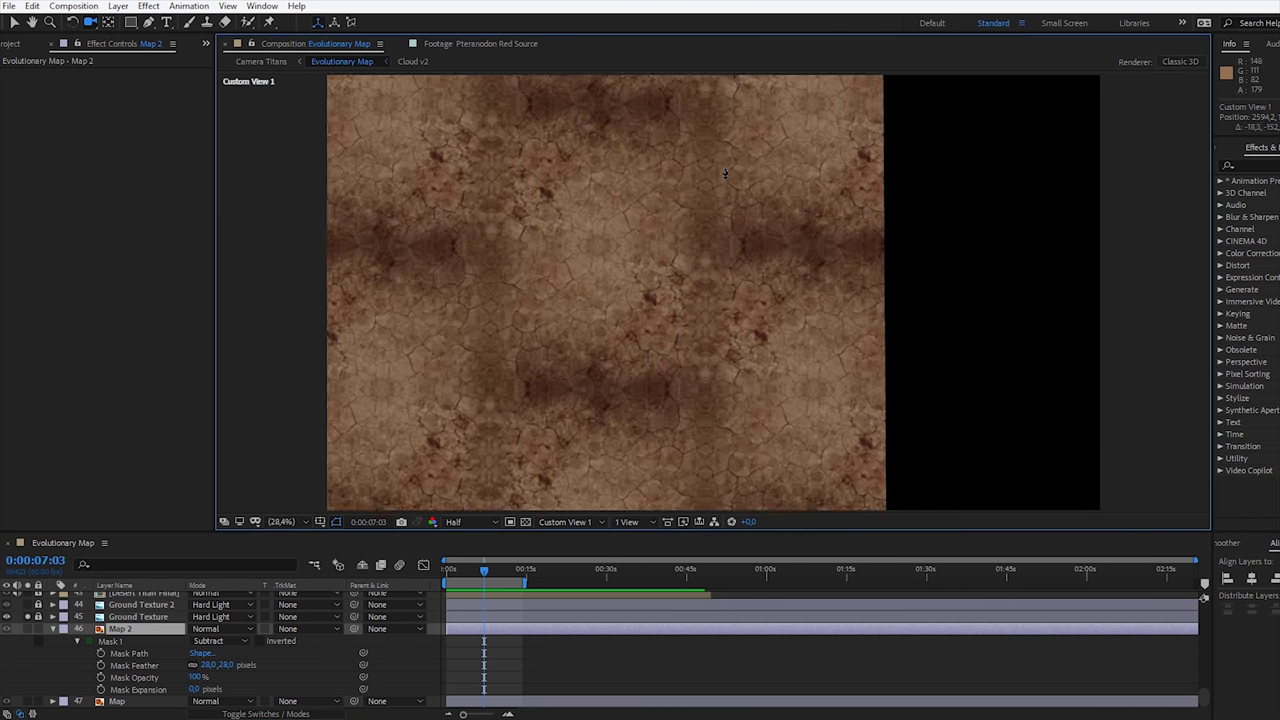
{"action": "scroll", "coordinate": [487, 450], "scroll_direction": "up", "scroll_amount": 5}
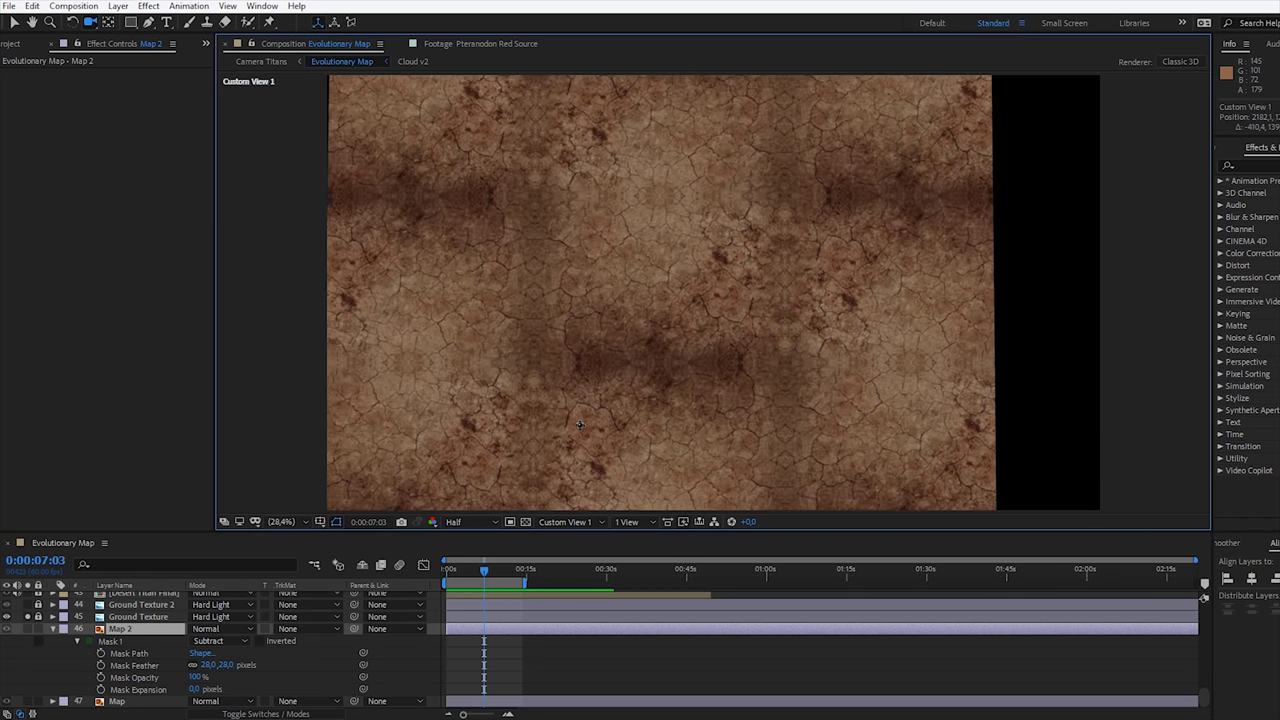
{"action": "key", "text": "ctrl+Up"}
{"action": "left_click", "coordinate": [15, 76]}
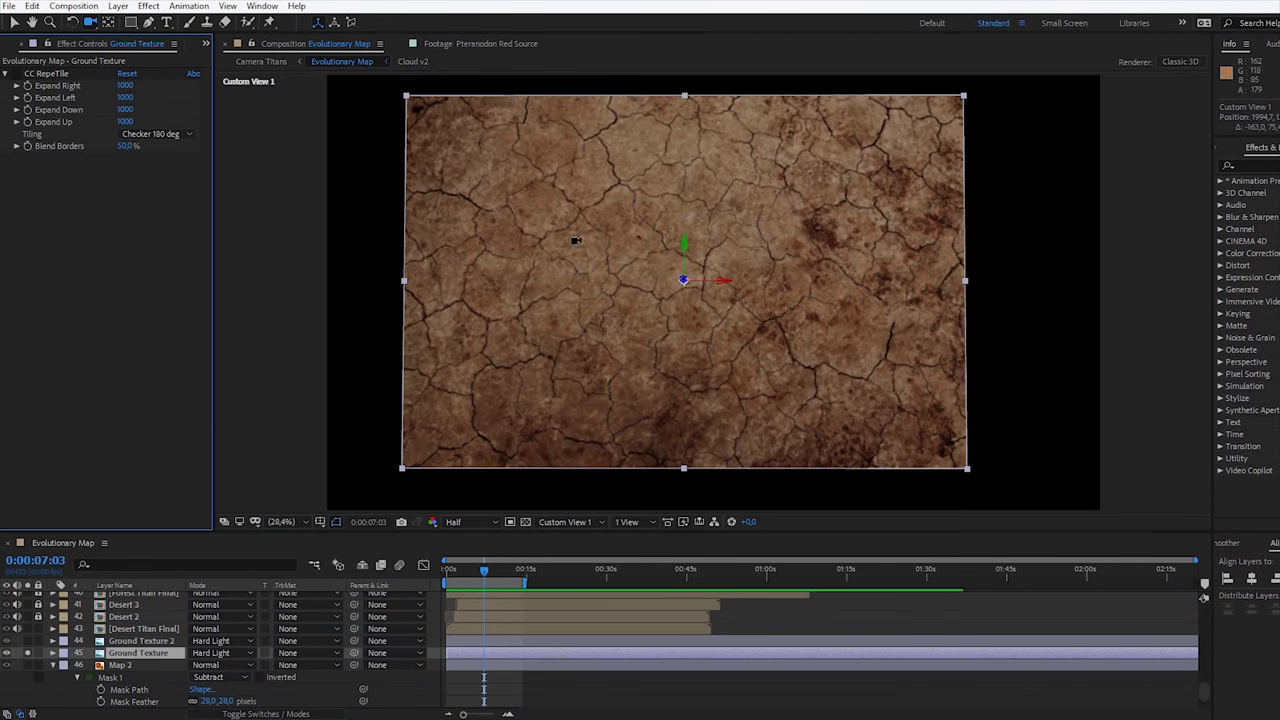
{"action": "left_click", "coordinate": [15, 75]}
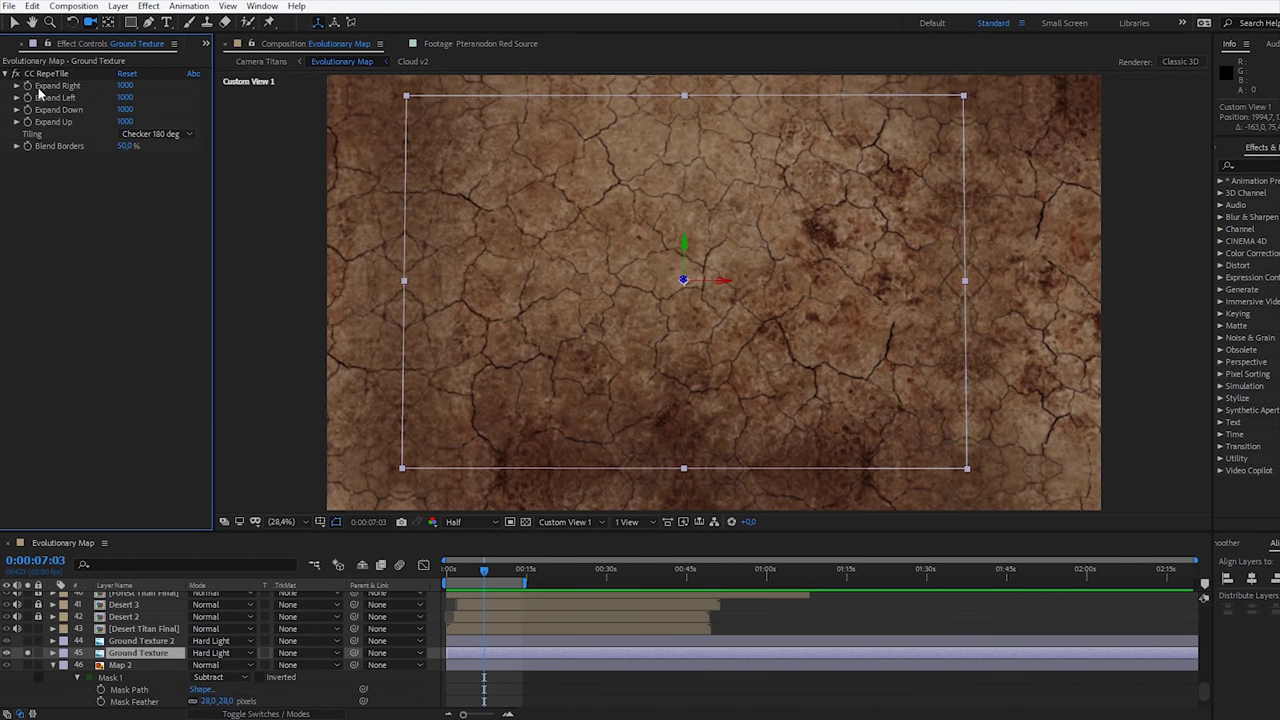
{"action": "scroll", "coordinate": [740, 151], "scroll_direction": "down", "scroll_amount": 10}
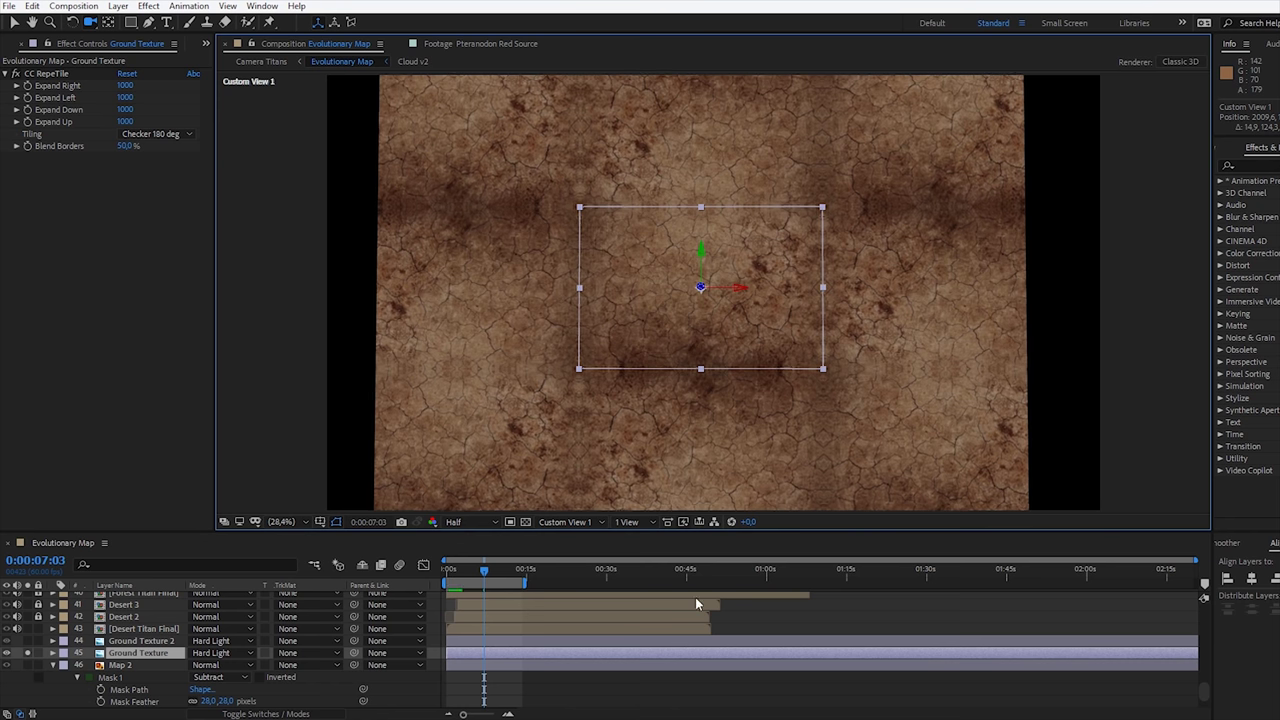
{"action": "left_click", "coordinate": [15, 76]}
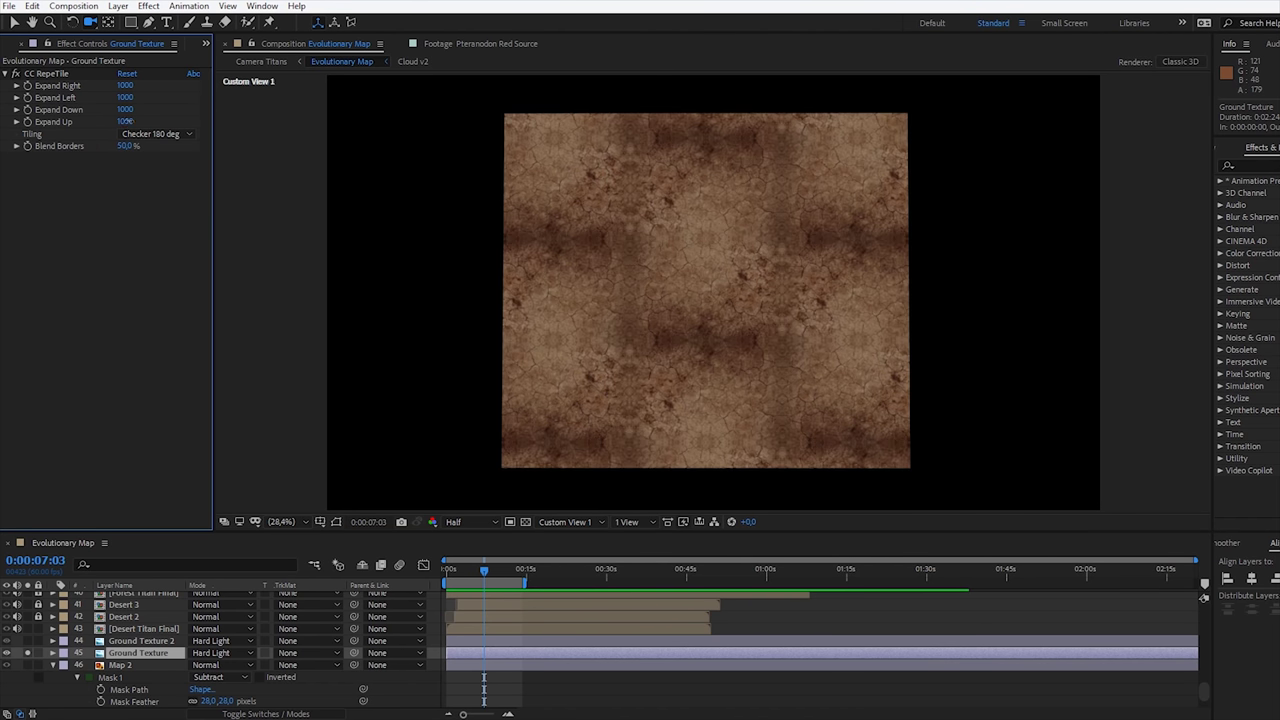
- Extend the tiled texture downward and to the right, keeping the original tiling pattern
{"action": "key", "text": "ctrl+z"}
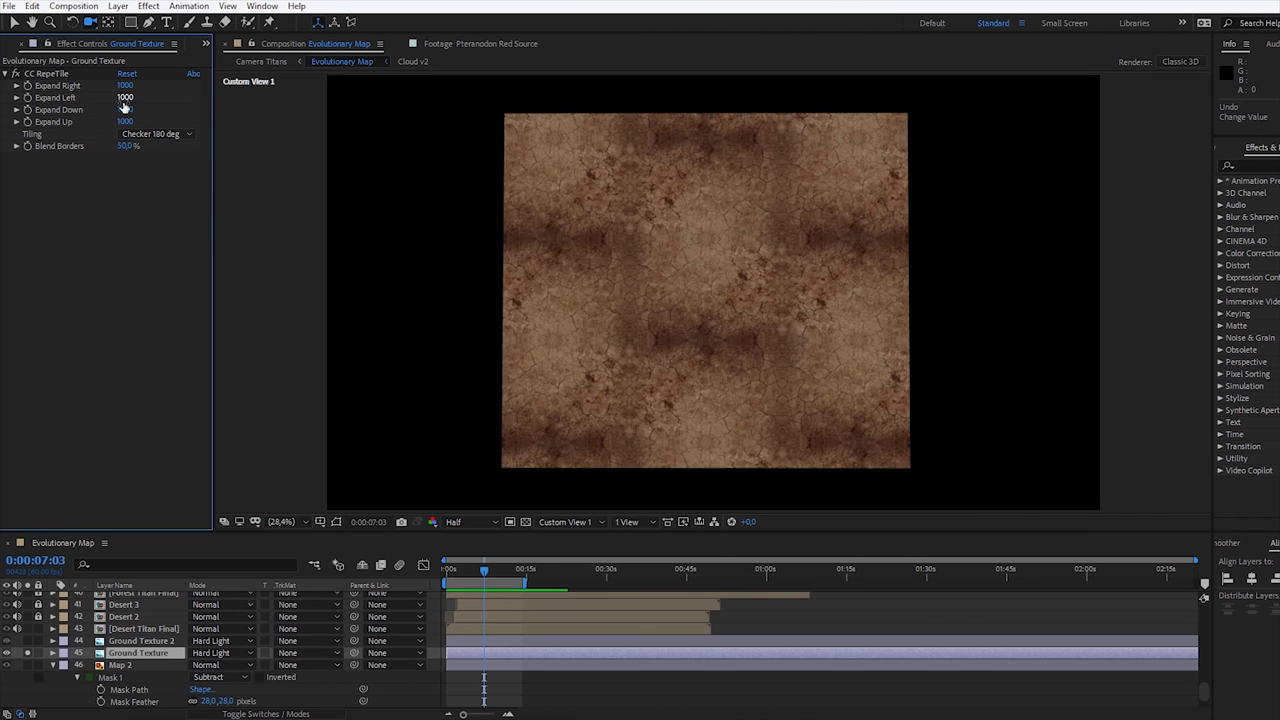
{"action": "left_click_drag", "start_coordinate": [245, 112], "coordinate": [1107, 170]}
{"action": "left_click_drag", "start_coordinate": [124, 98], "coordinate": [1150, 98]}
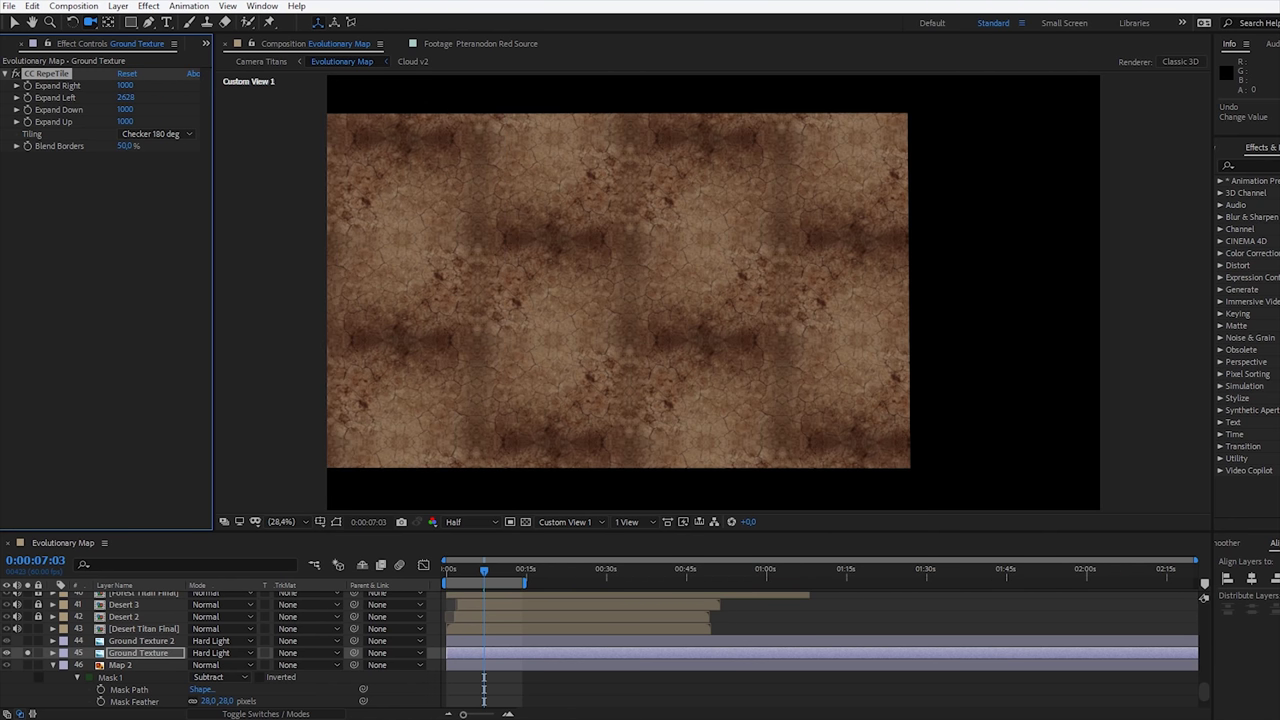
{"action": "key", "text": "ctrl+z"}
{"action": "left_click_drag", "start_coordinate": [530, 100], "coordinate": [1275, 100]}
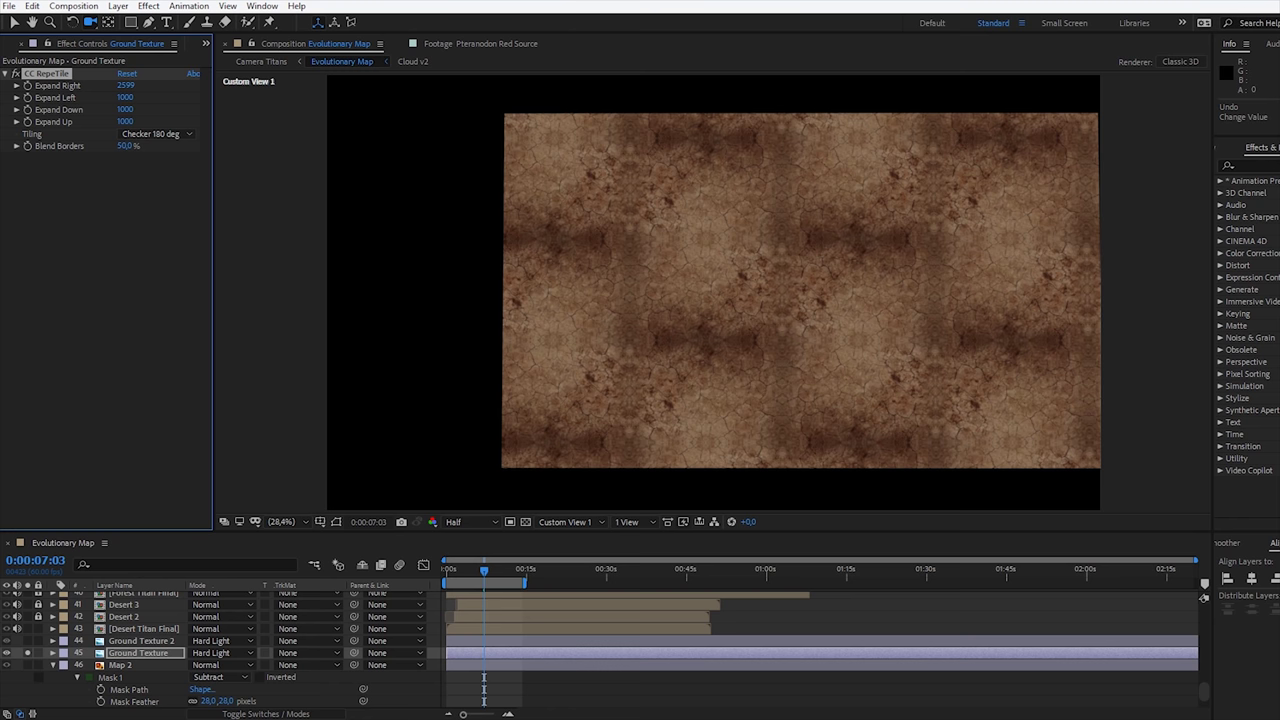
{"action": "left_click", "coordinate": [155, 133]}
{"action": "left_click", "coordinate": [162, 162]}
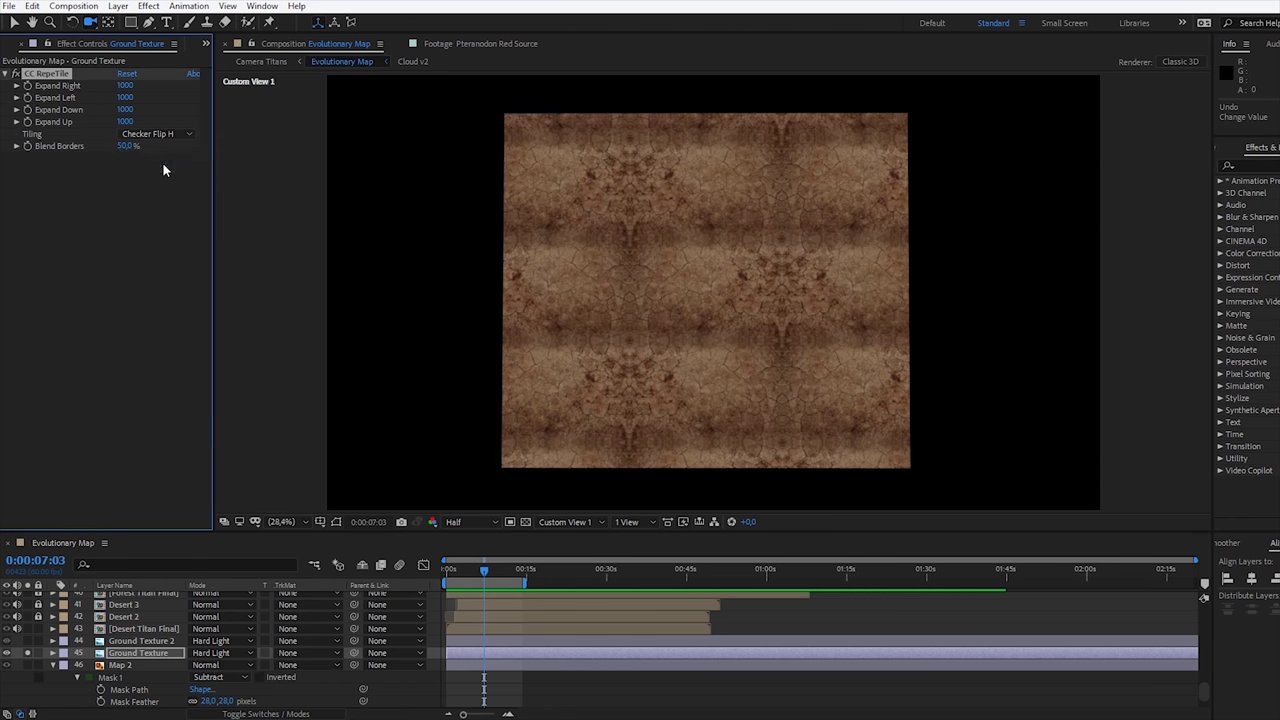
{"action": "key", "text": "ctrl+z"}
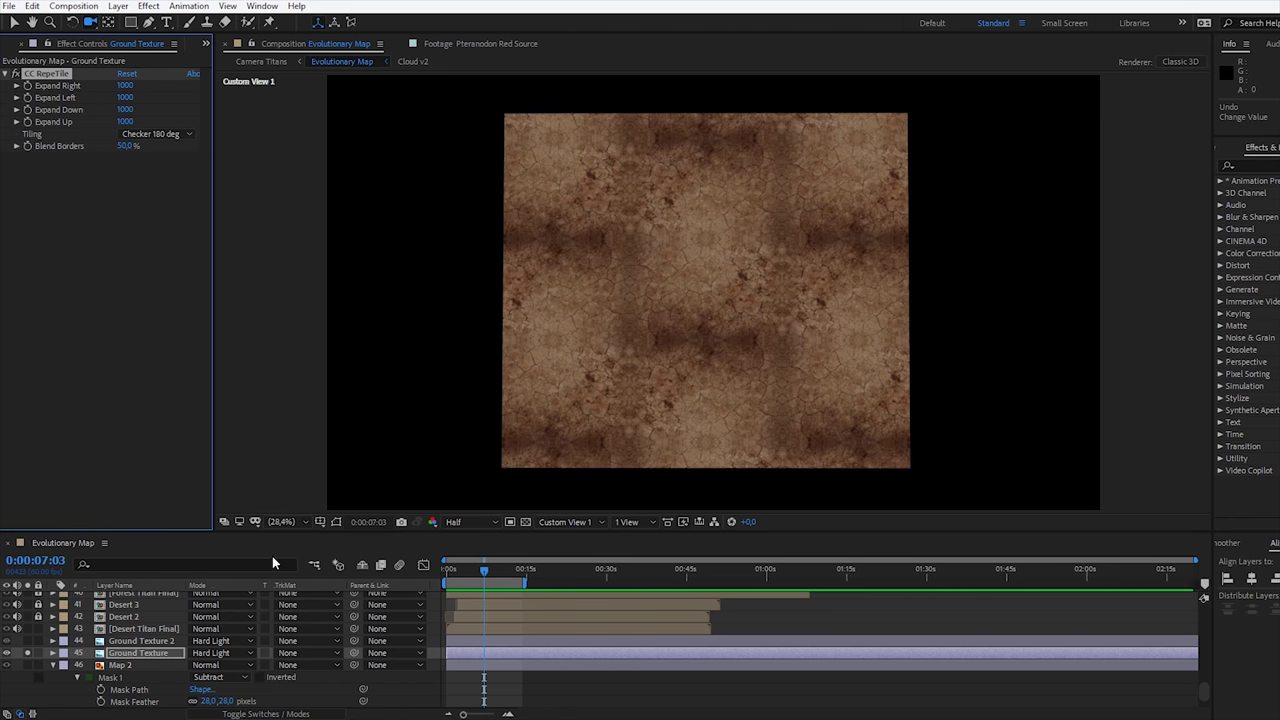
- Turn on Ground Texture 2 and pan across the tiled ground
{"action": "left_click", "coordinate": [28, 641]}
{"action": "left_click_drag", "start_coordinate": [762, 358], "coordinate": [489, 433]}
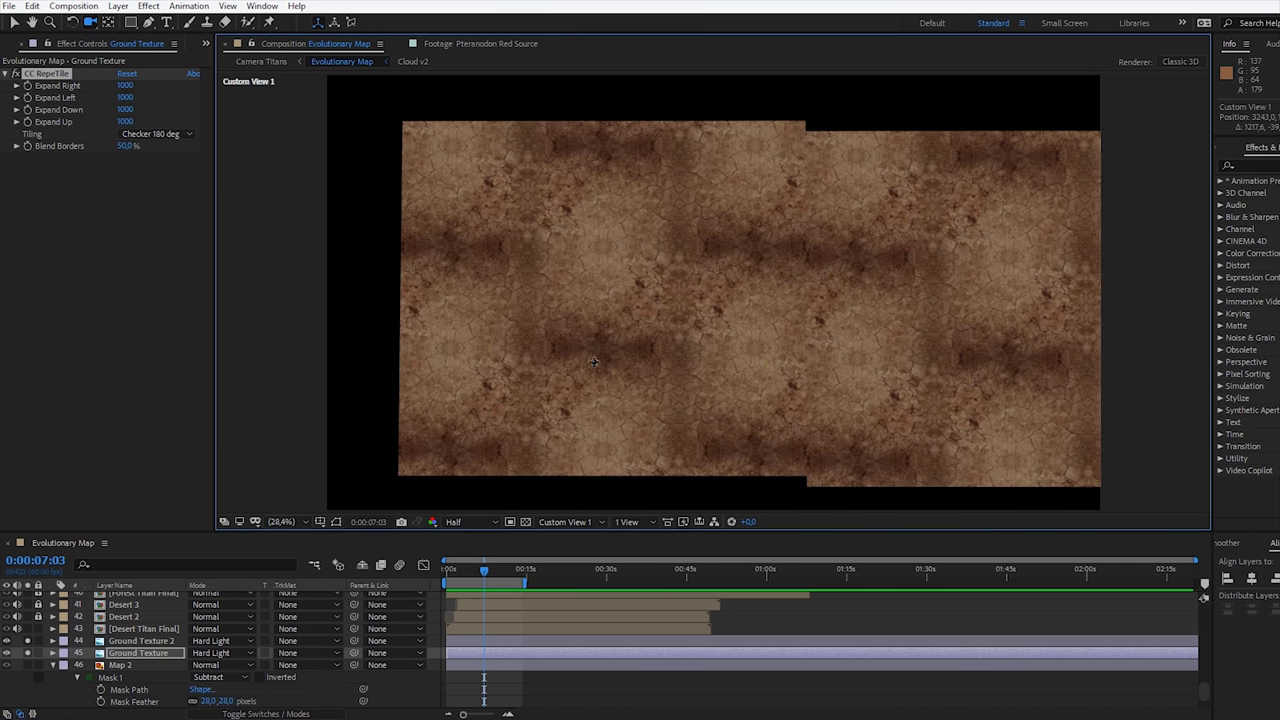
{"action": "scroll", "coordinate": [29, 680], "scroll_direction": "down", "scroll_amount": 3}
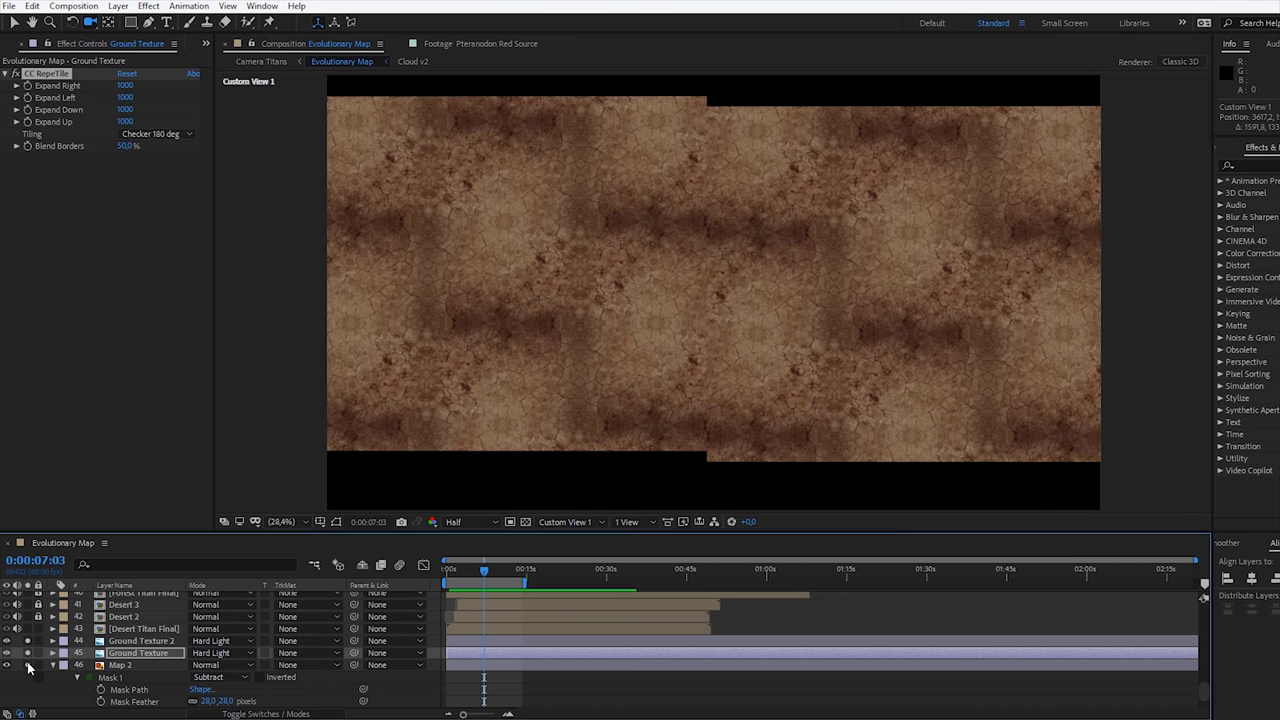
- Turn on the Map layer and pan the view over the parchment and cracked texture
{"action": "left_click", "coordinate": [26, 699]}
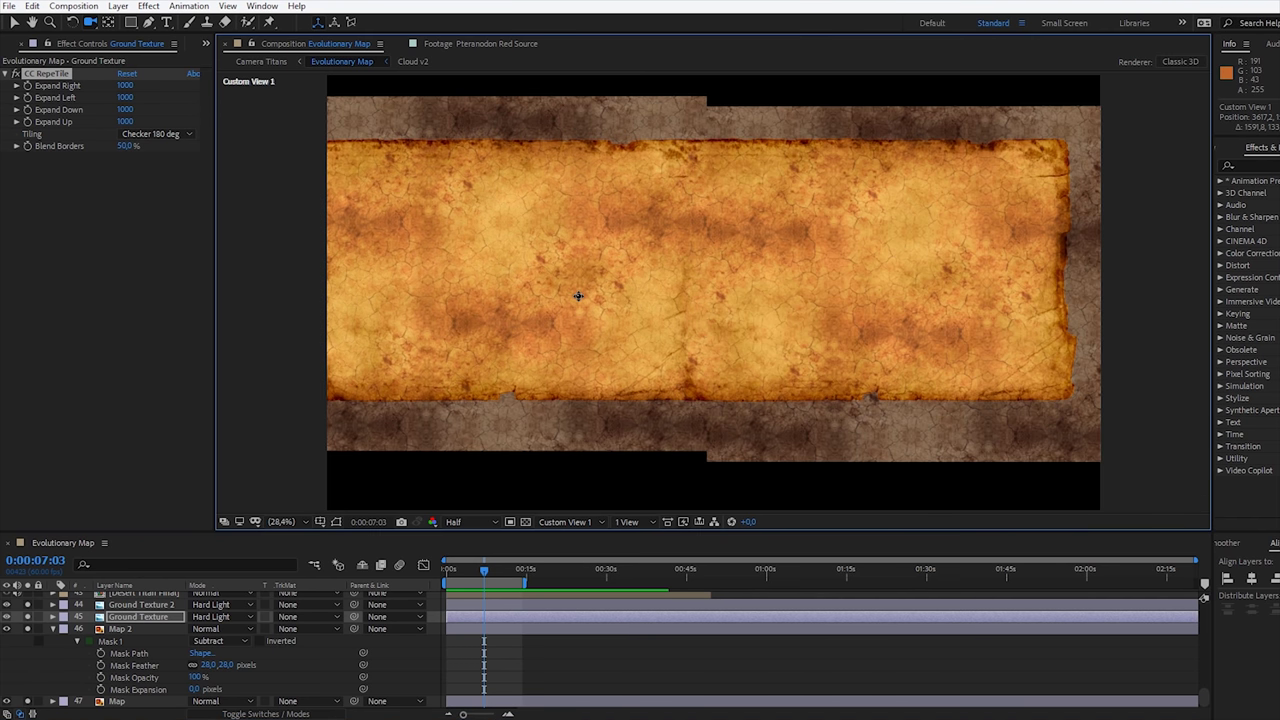
{"action": "mouse_move", "coordinate": [580, 300]}
{"action": "left_mouse_down"}
{"action": "mouse_move", "coordinate": [552, 340]}
{"action": "mouse_move", "coordinate": [485, 162]}
{"action": "mouse_move", "coordinate": [549, 217]}
{"action": "mouse_move", "coordinate": [797, 269]}
{"action": "mouse_move", "coordinate": [545, 332]}
{"action": "left_mouse_up"}
{"action": "mouse_move", "coordinate": [447, 340]}
{"action": "left_mouse_down"}
{"action": "mouse_move", "coordinate": [391, 337]}
{"action": "mouse_move", "coordinate": [670, 364]}
{"action": "left_mouse_up"}
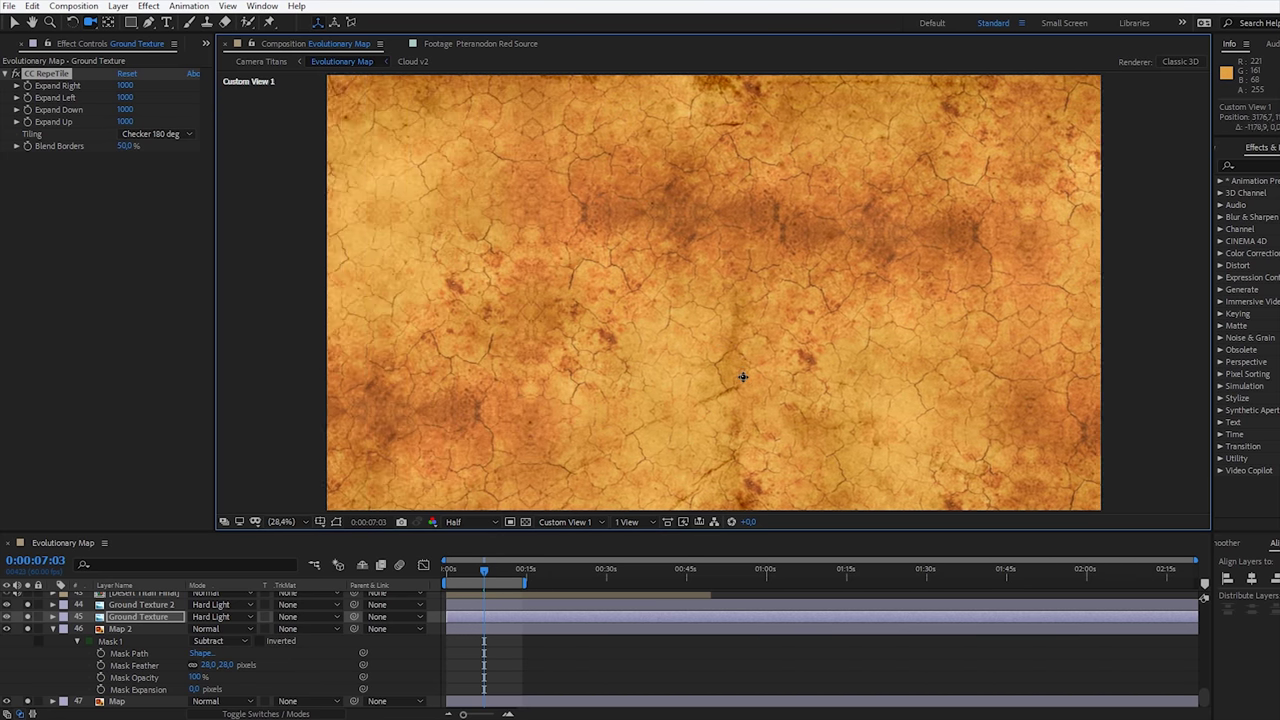
{"action": "left_click_drag", "start_coordinate": [743, 377], "coordinate": [1127, 424]}
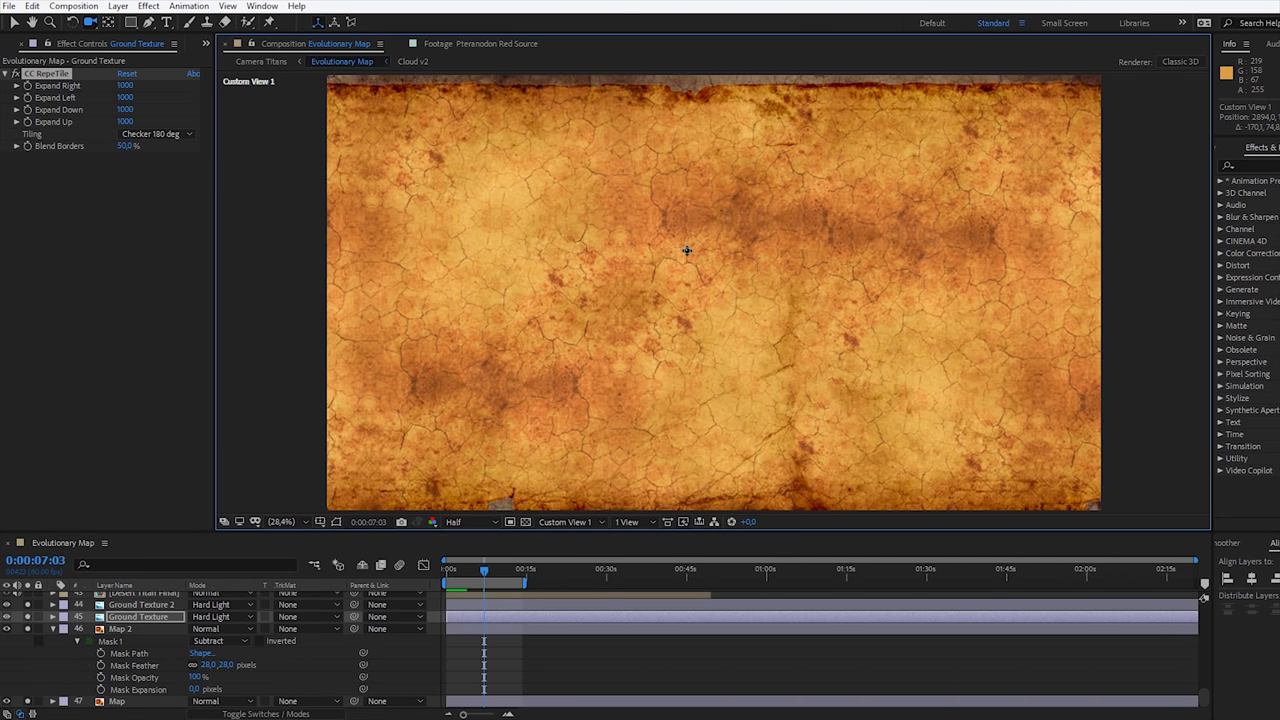
{"action": "scroll", "coordinate": [93, 620], "scroll_direction": "up", "scroll_amount": 2}
- Select the bg_clouds.png layer and orbit the view to centre the clouds over the map
{"action": "scroll", "coordinate": [110, 626], "scroll_direction": "up", "scroll_amount": 3}
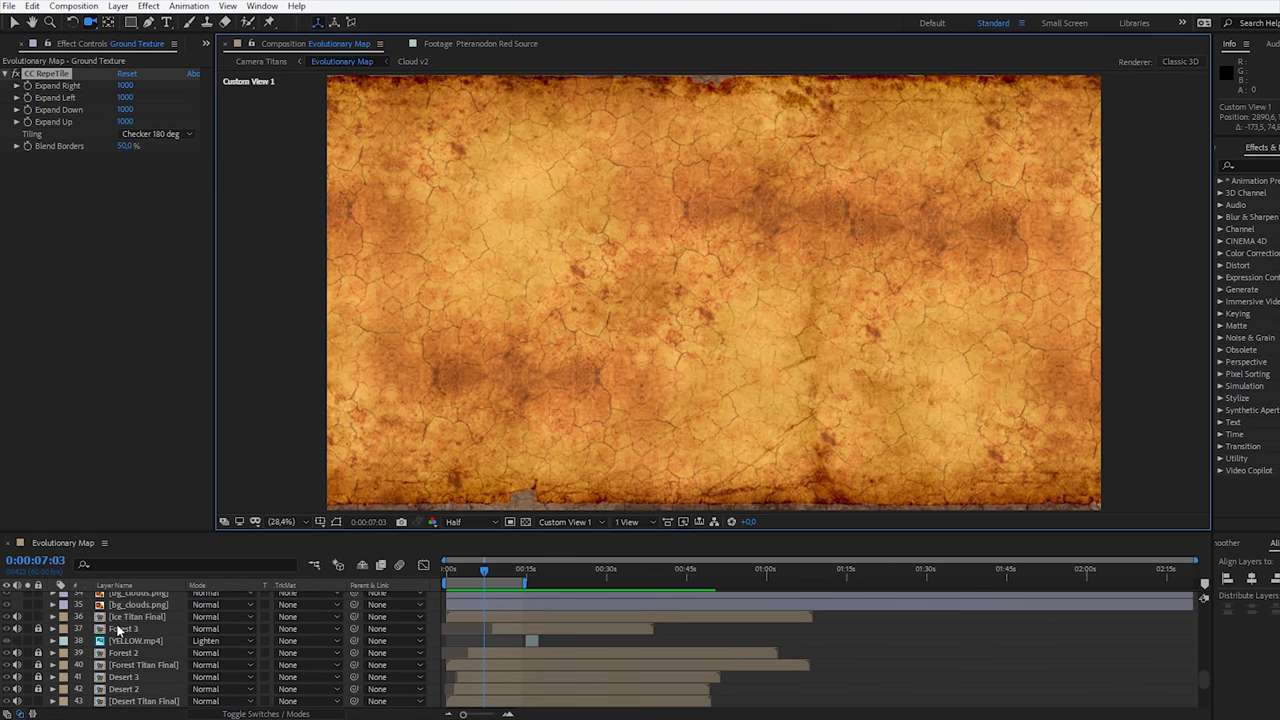
{"action": "scroll", "coordinate": [118, 628], "scroll_direction": "up", "scroll_amount": 2}
{"action": "left_click", "coordinate": [131, 619]}
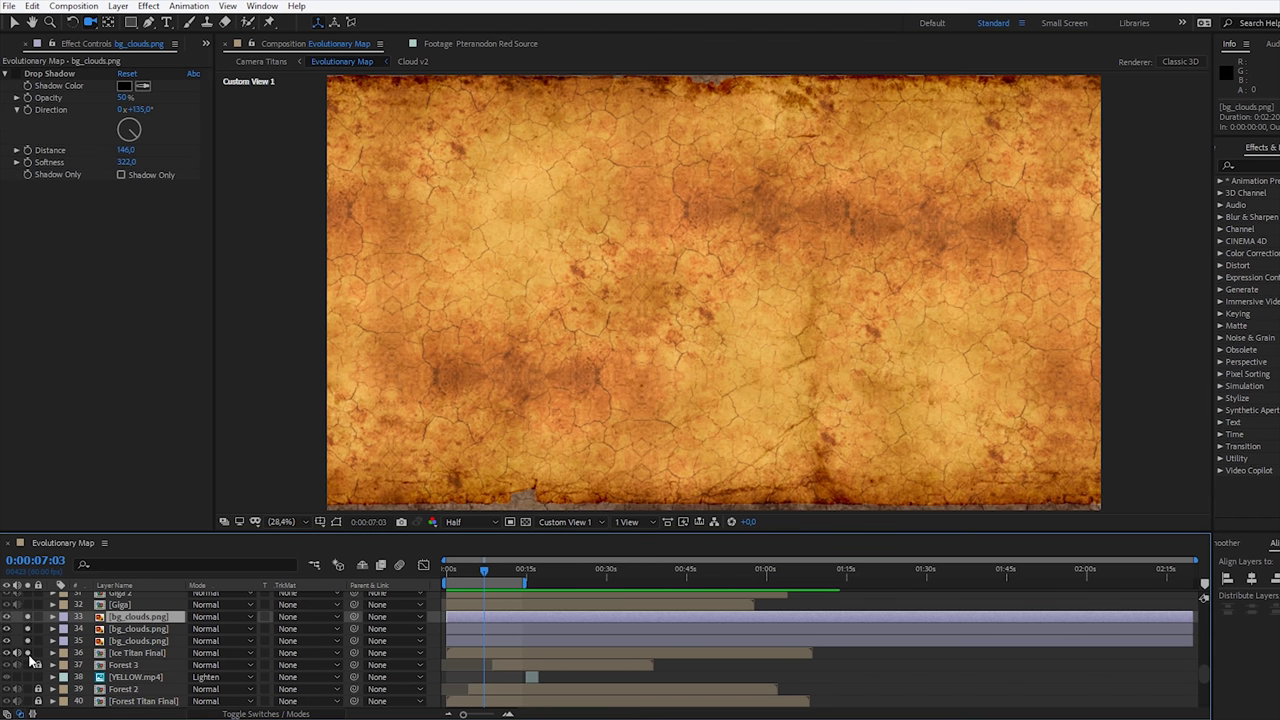
{"action": "left_click_drag", "start_coordinate": [524, 267], "coordinate": [611, 266]}
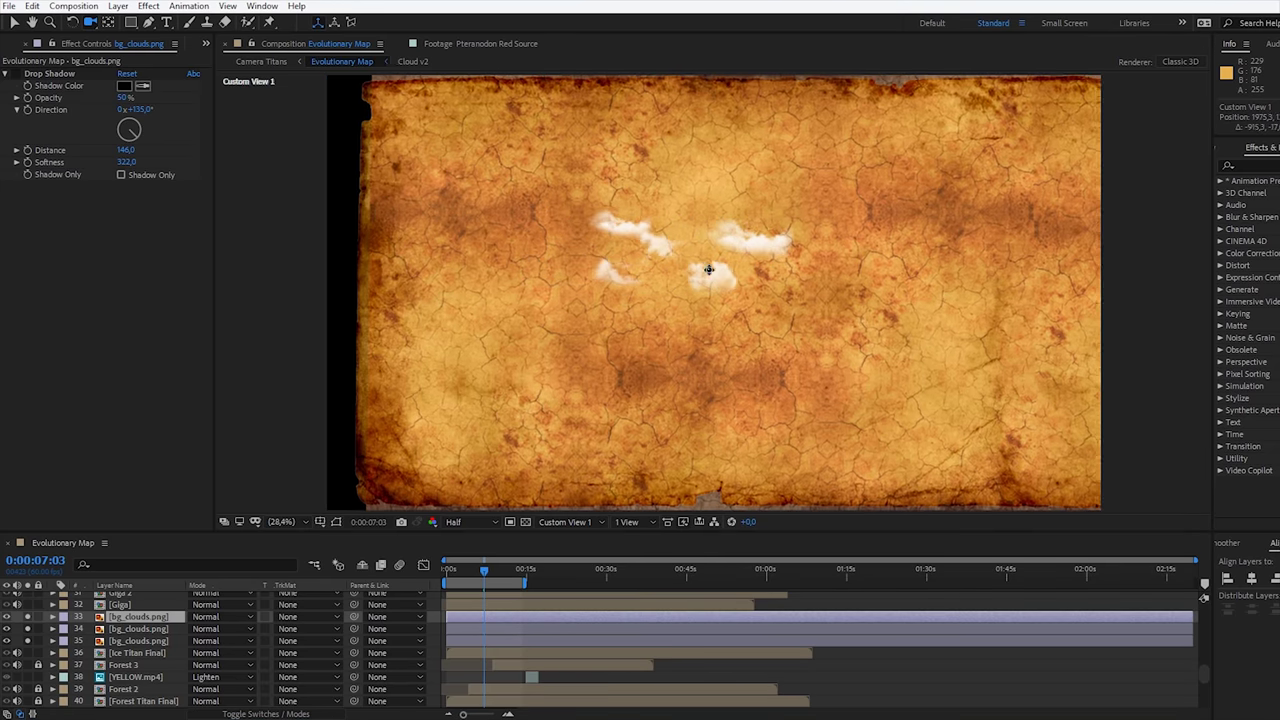
{"action": "mouse_move", "coordinate": [610, 93]}
{"action": "left_mouse_down"}
{"action": "mouse_move", "coordinate": [640, 171]}
{"action": "mouse_move", "coordinate": [640, 214]}
{"action": "mouse_move", "coordinate": [680, 243]}
{"action": "mouse_move", "coordinate": [697, 214]}
{"action": "mouse_move", "coordinate": [686, 211]}
{"action": "mouse_move", "coordinate": [686, 343]}
{"action": "left_mouse_up"}
{"action": "scroll", "coordinate": [538, 600], "scroll_direction": "up", "scroll_amount": 1}
{"action": "left_click_drag", "start_coordinate": [447, 570], "coordinate": [513, 576]}
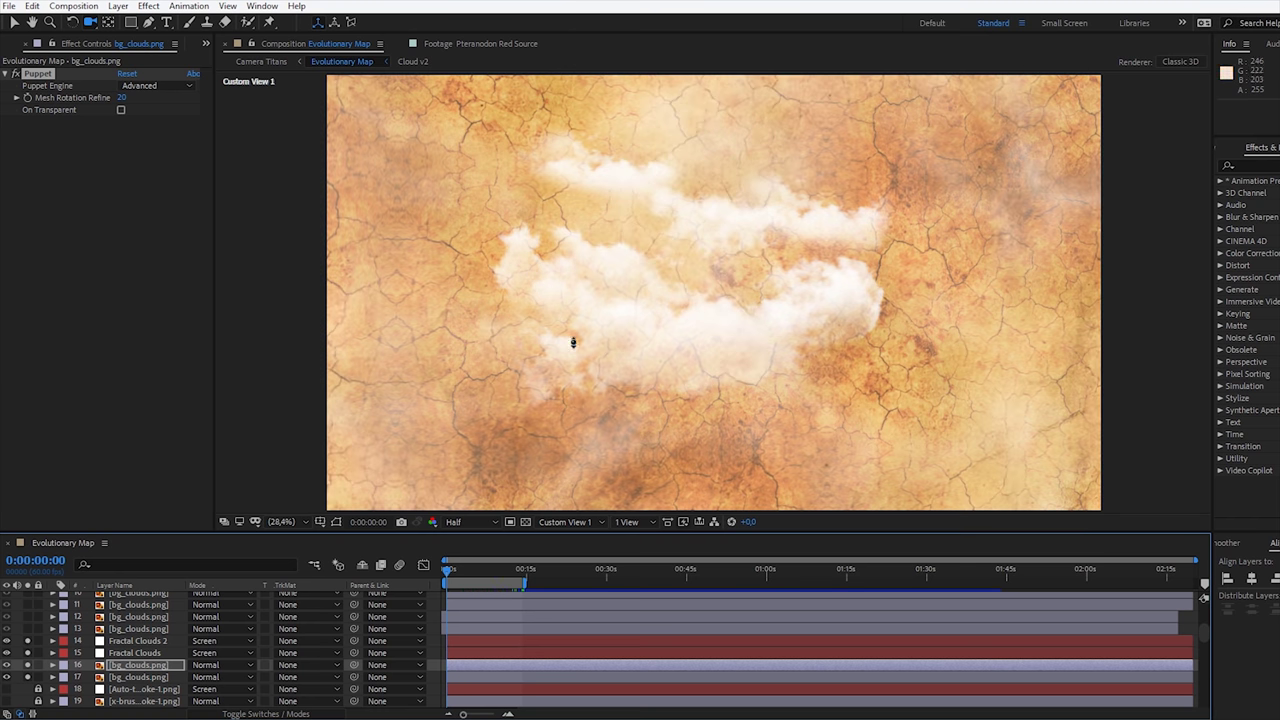
- Pull the view back and scrub the timeline to watch the clouds move
{"action": "mouse_move", "coordinate": [573, 343]}
{"action": "left_mouse_down"}
{"action": "mouse_move", "coordinate": [569, 463]}
{"action": "mouse_move", "coordinate": [507, 713]}
{"action": "mouse_move", "coordinate": [495, 716]}
{"action": "left_mouse_up"}
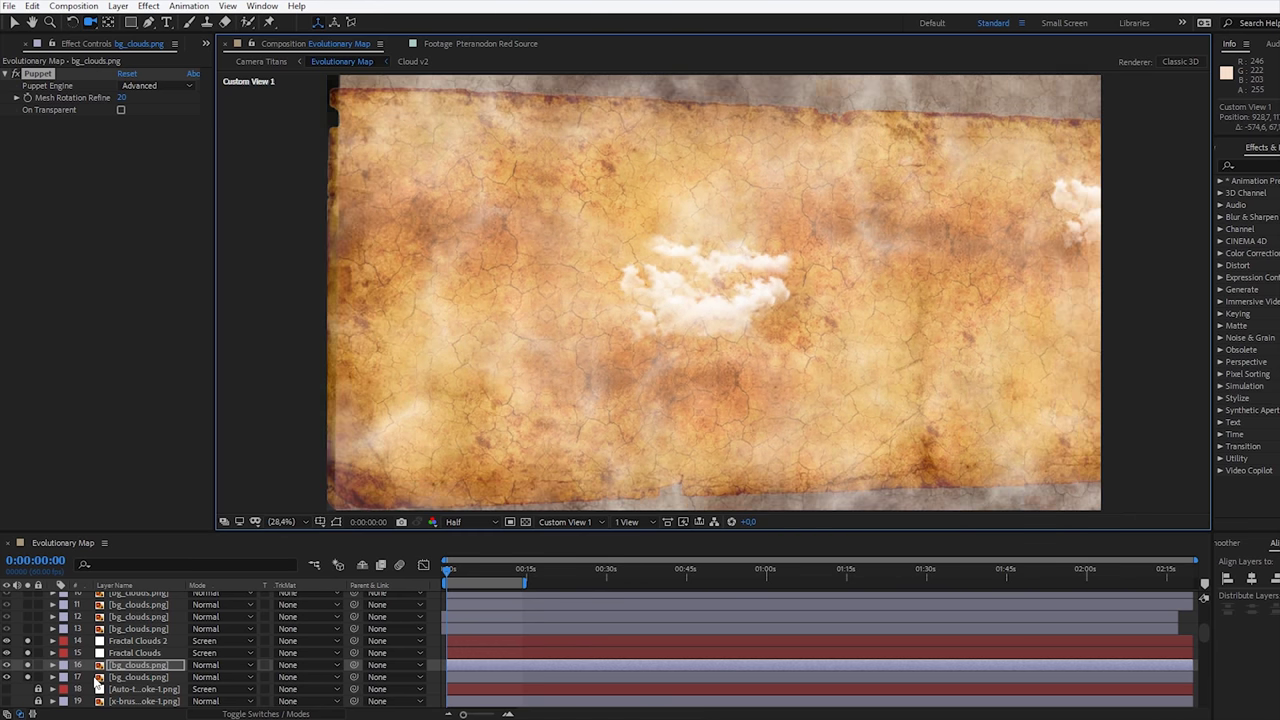
{"action": "left_click", "coordinate": [452, 571]}
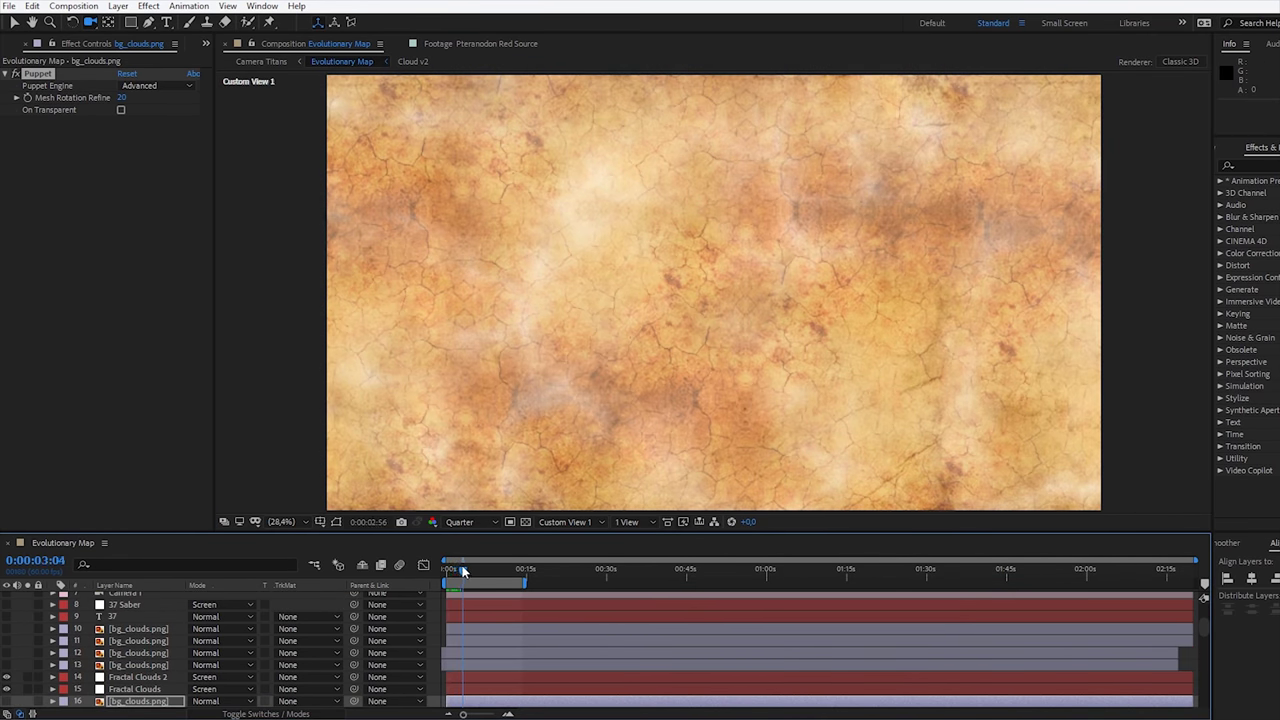
{"action": "mouse_move", "coordinate": [480, 569]}
{"action": "left_mouse_down"}
{"action": "mouse_move", "coordinate": [526, 568]}
{"action": "mouse_move", "coordinate": [450, 566]}
{"action": "mouse_move", "coordinate": [656, 553]}
{"action": "mouse_move", "coordinate": [521, 567]}
{"action": "mouse_move", "coordinate": [424, 550]}
{"action": "mouse_move", "coordinate": [470, 577]}
{"action": "mouse_move", "coordinate": [514, 572]}
{"action": "mouse_move", "coordinate": [447, 578]}
{"action": "mouse_move", "coordinate": [520, 572]}
{"action": "mouse_move", "coordinate": [447, 572]}
{"action": "left_mouse_up"}
- Select Fractal Clouds to show its Fractal Noise settings, then orbit and pan the view
{"action": "left_click", "coordinate": [134, 689]}
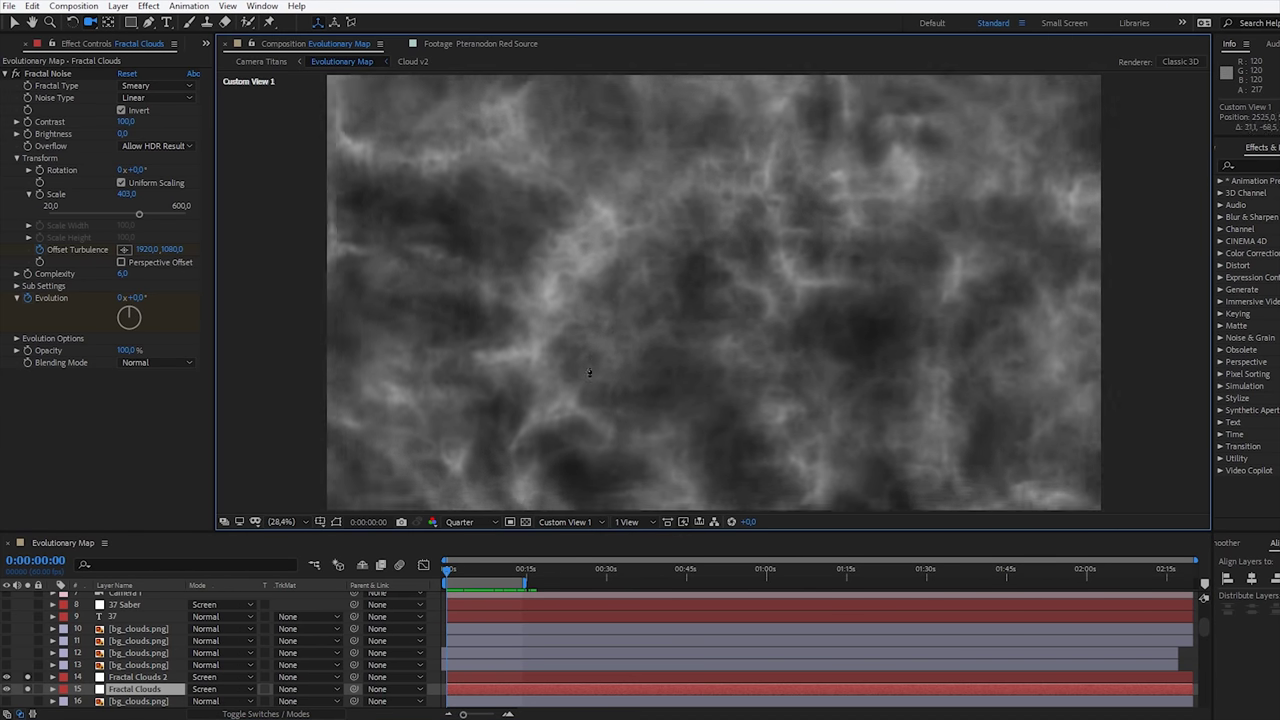
{"action": "left_click_drag", "start_coordinate": [543, 378], "coordinate": [618, 364]}
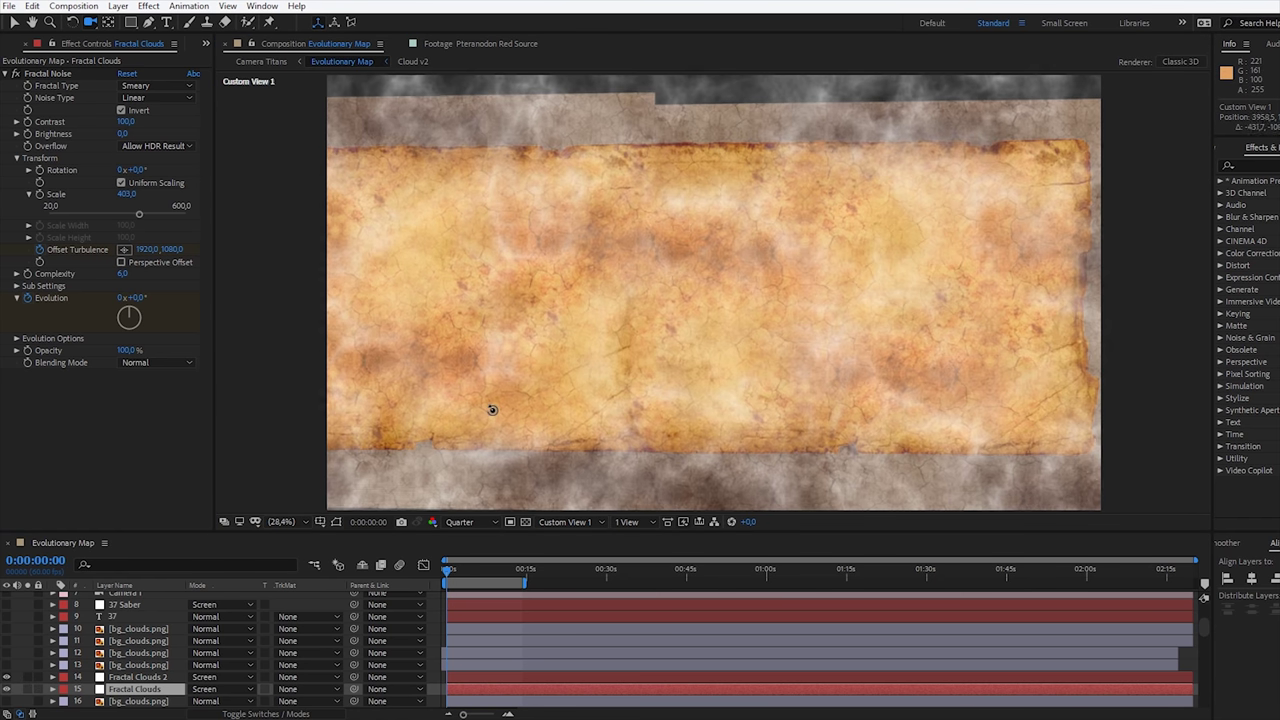
{"action": "mouse_move", "coordinate": [527, 416]}
{"action": "left_mouse_down"}
{"action": "mouse_move", "coordinate": [560, 408]}
{"action": "mouse_move", "coordinate": [491, 413]}
{"action": "mouse_move", "coordinate": [594, 429]}
{"action": "left_mouse_up"}
{"action": "scroll", "coordinate": [780, 300], "scroll_direction": "up", "scroll_amount": 3}
{"action": "scroll", "coordinate": [777, 291], "scroll_direction": "up", "scroll_amount": 2}
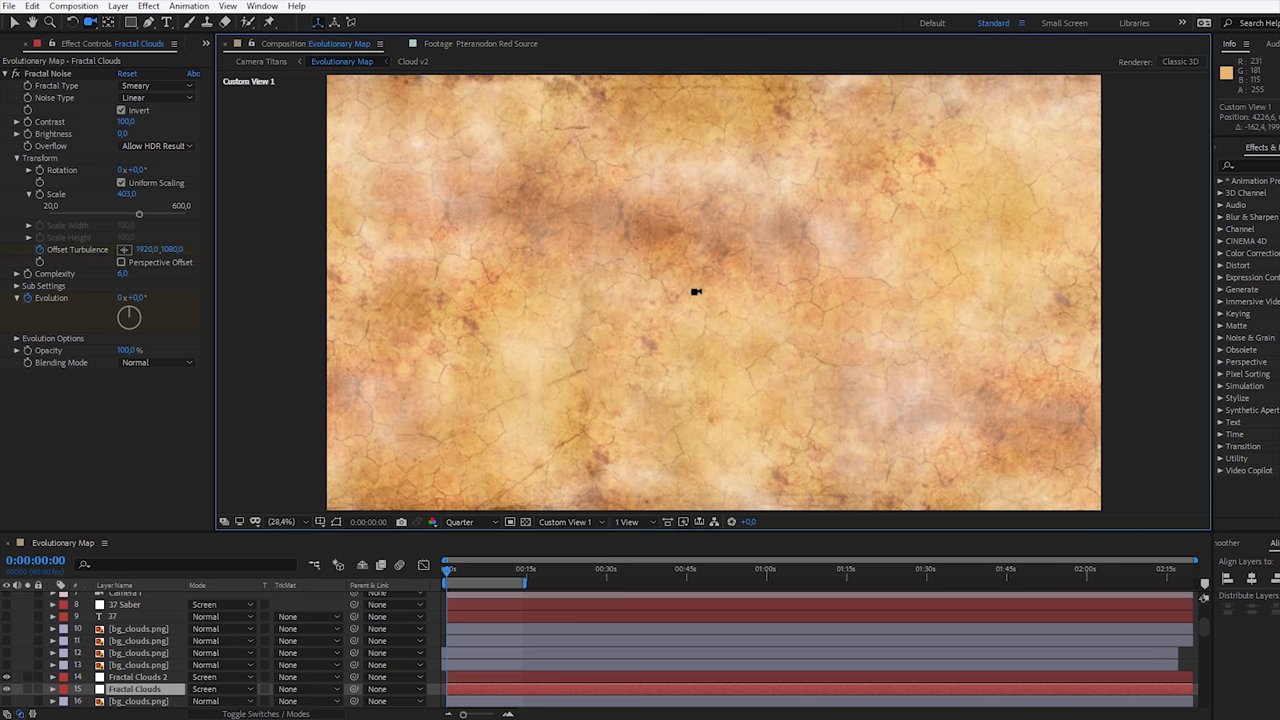
{"action": "mouse_move", "coordinate": [718, 294]}
{"action": "left_mouse_down"}
{"action": "mouse_move", "coordinate": [780, 277]}
{"action": "mouse_move", "coordinate": [900, 286]}
{"action": "mouse_move", "coordinate": [771, 286]}
{"action": "mouse_move", "coordinate": [728, 302]}
{"action": "left_mouse_up"}
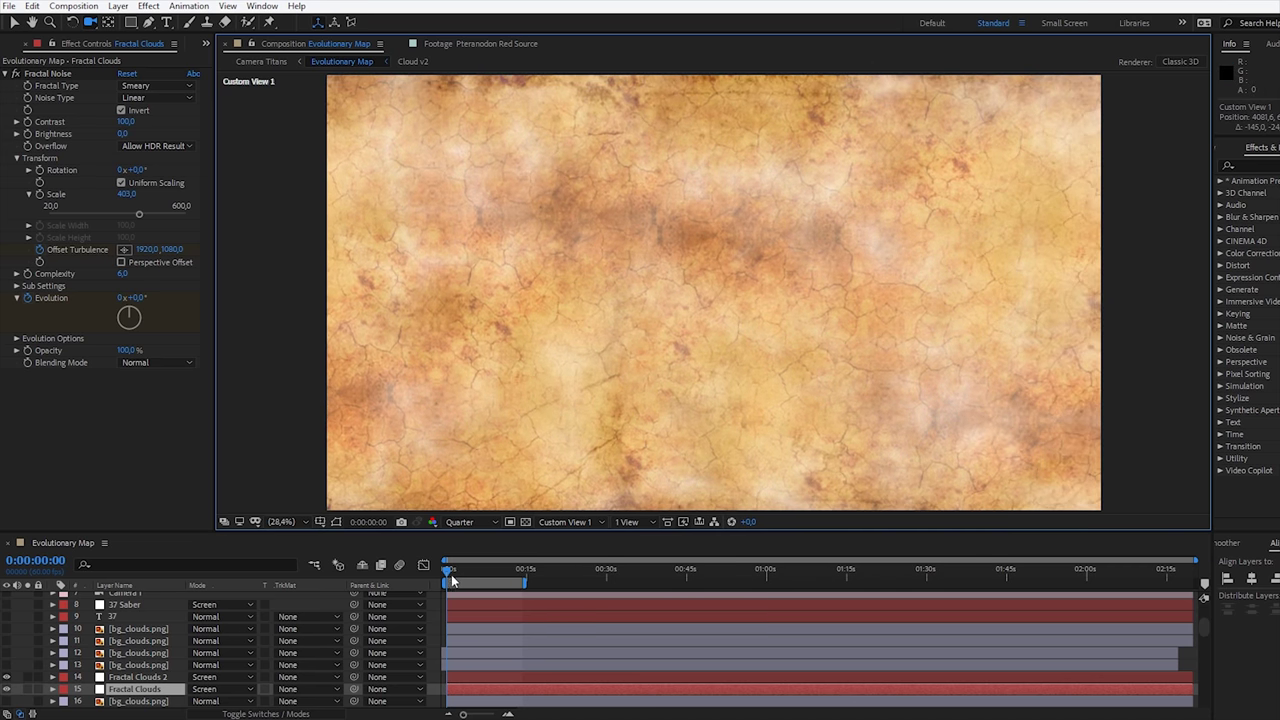
- Scrub to 0:00:13:34, turn on cloud layers 17 and 18, and preview the playback
{"action": "left_click_drag", "start_coordinate": [451, 580], "coordinate": [519, 575]}
{"action": "mouse_move", "coordinate": [508, 432]}
{"action": "left_mouse_down"}
{"action": "mouse_move", "coordinate": [620, 351]}
{"action": "mouse_move", "coordinate": [731, 474]}
{"action": "mouse_move", "coordinate": [748, 430]}
{"action": "left_mouse_up"}
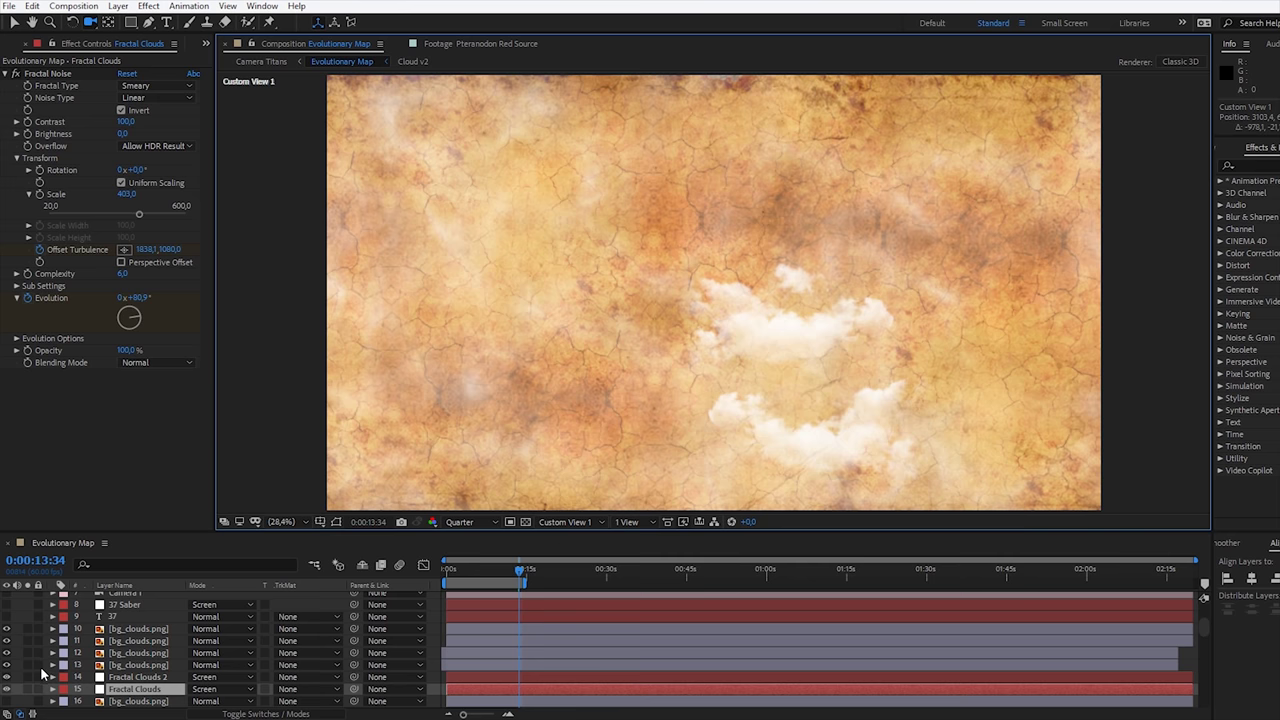
{"action": "scroll", "coordinate": [43, 676], "scroll_direction": "down", "scroll_amount": 3}
{"action": "scroll", "coordinate": [43, 666], "scroll_direction": "down", "scroll_amount": 3}
{"action": "left_click_drag", "start_coordinate": [8, 646], "coordinate": [8, 655]}
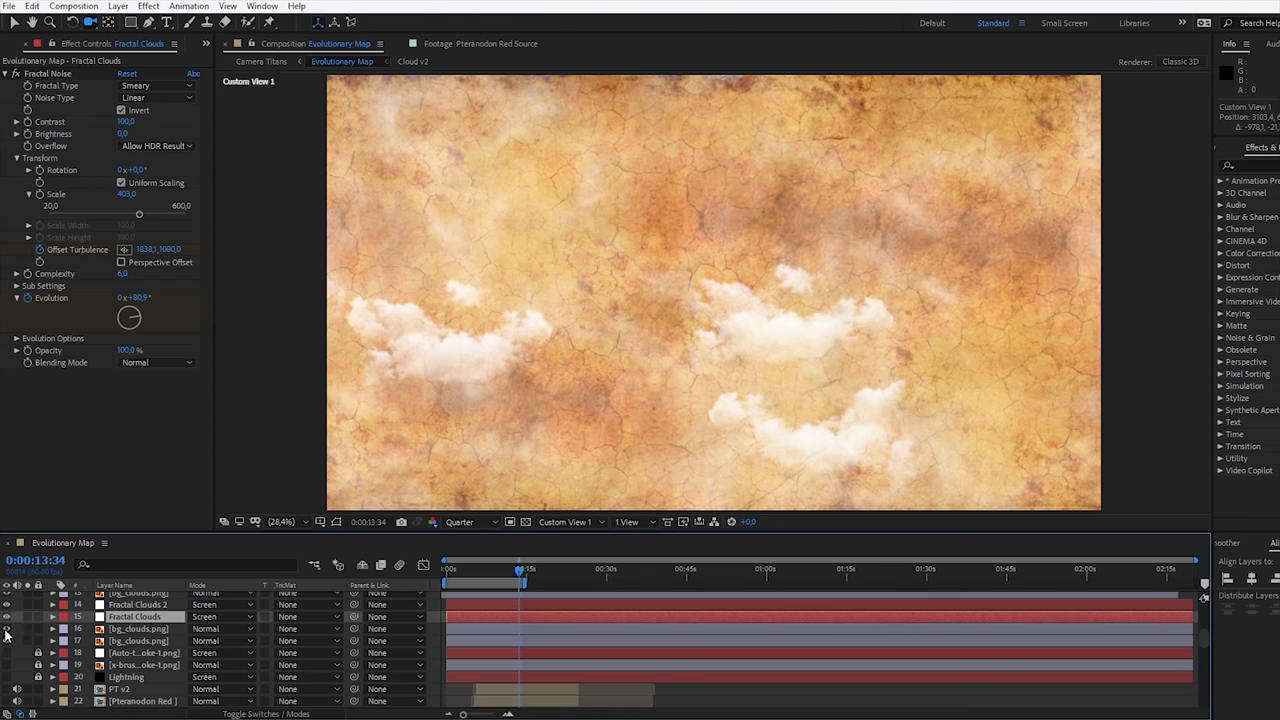
{"action": "scroll", "coordinate": [79, 672], "scroll_direction": "down", "scroll_amount": 9}
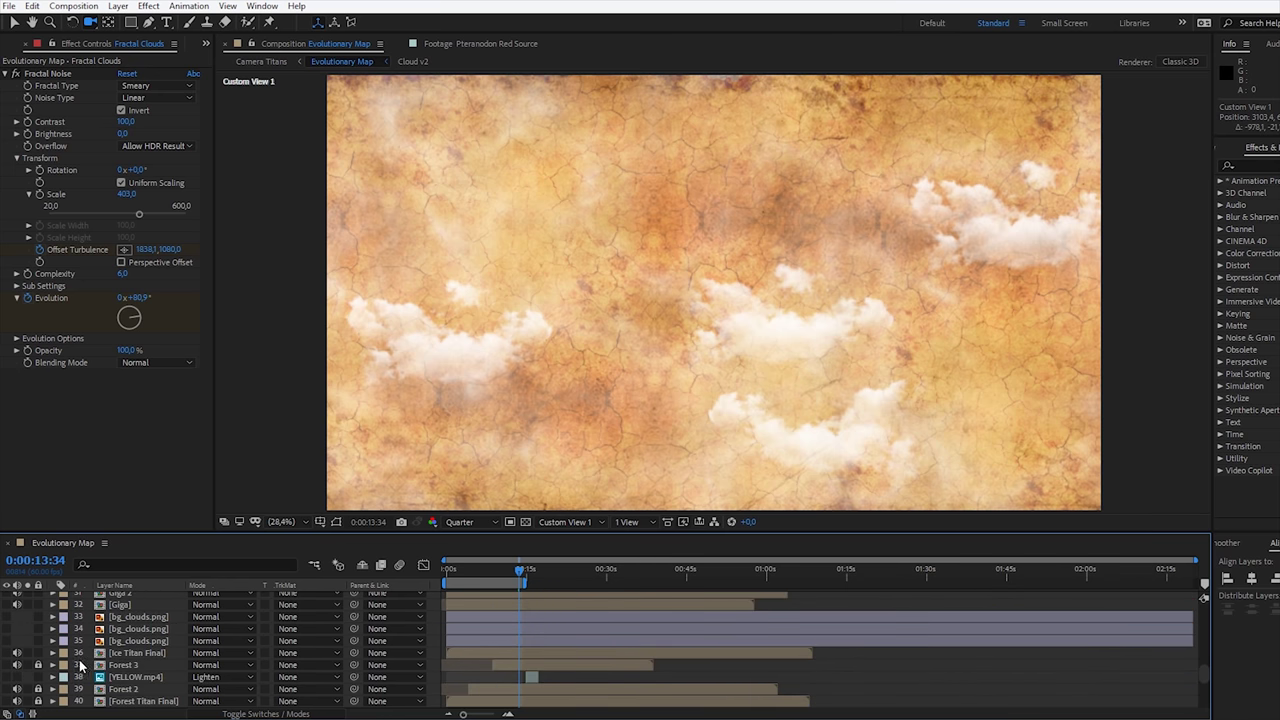
{"action": "left_click_drag", "start_coordinate": [652, 380], "coordinate": [631, 381]}
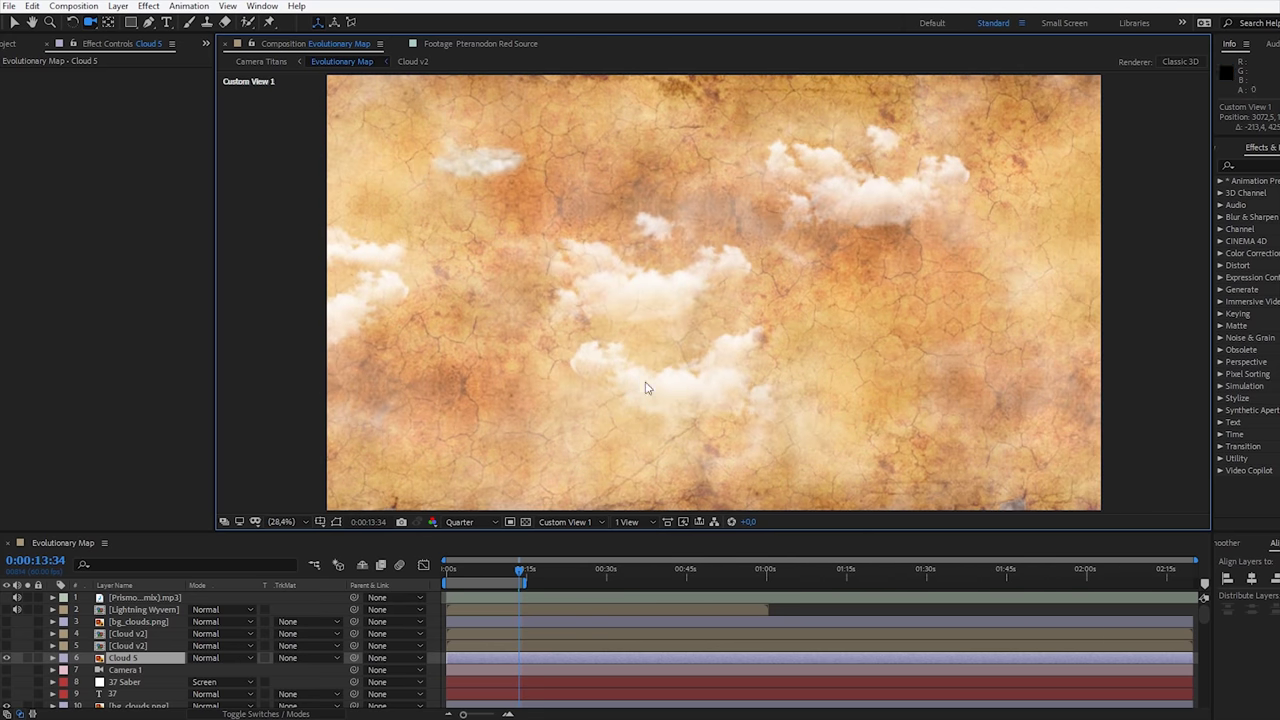
{"action": "key", "text": "space"}
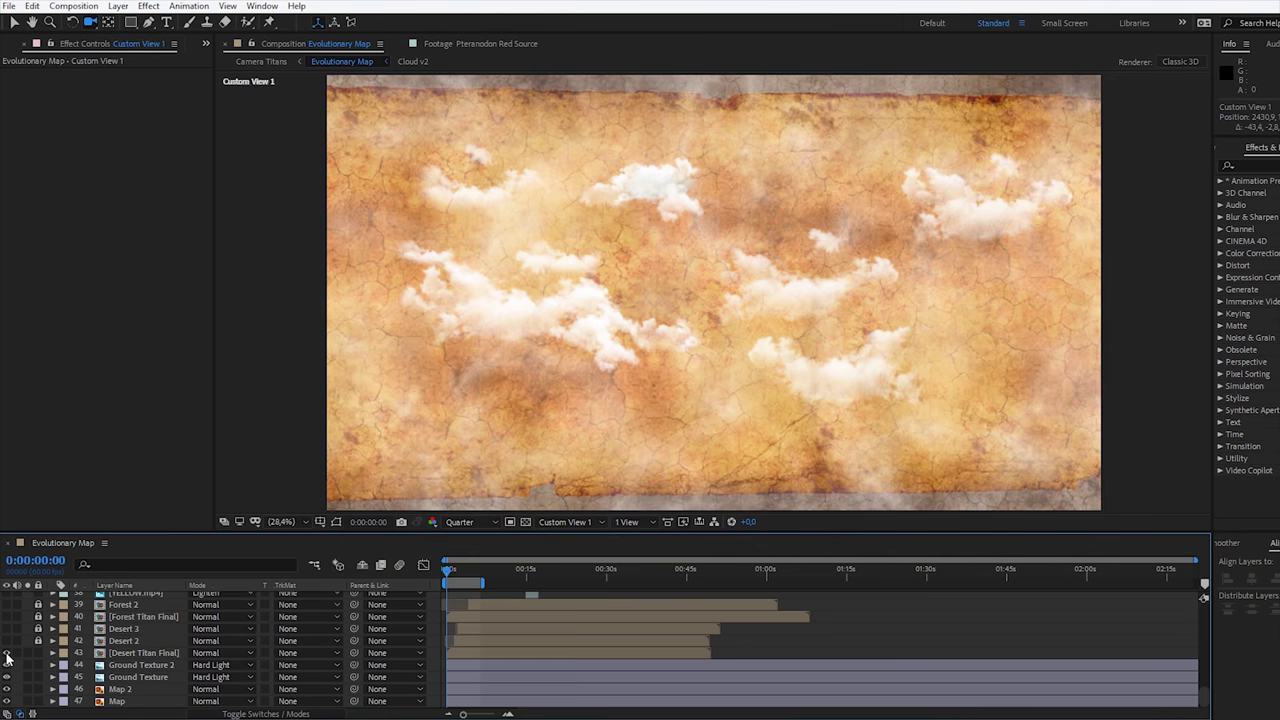
- Turn on the Desert Titan Final layer and inspect its Drop Shadow up close
{"action": "left_click", "coordinate": [6, 658]}
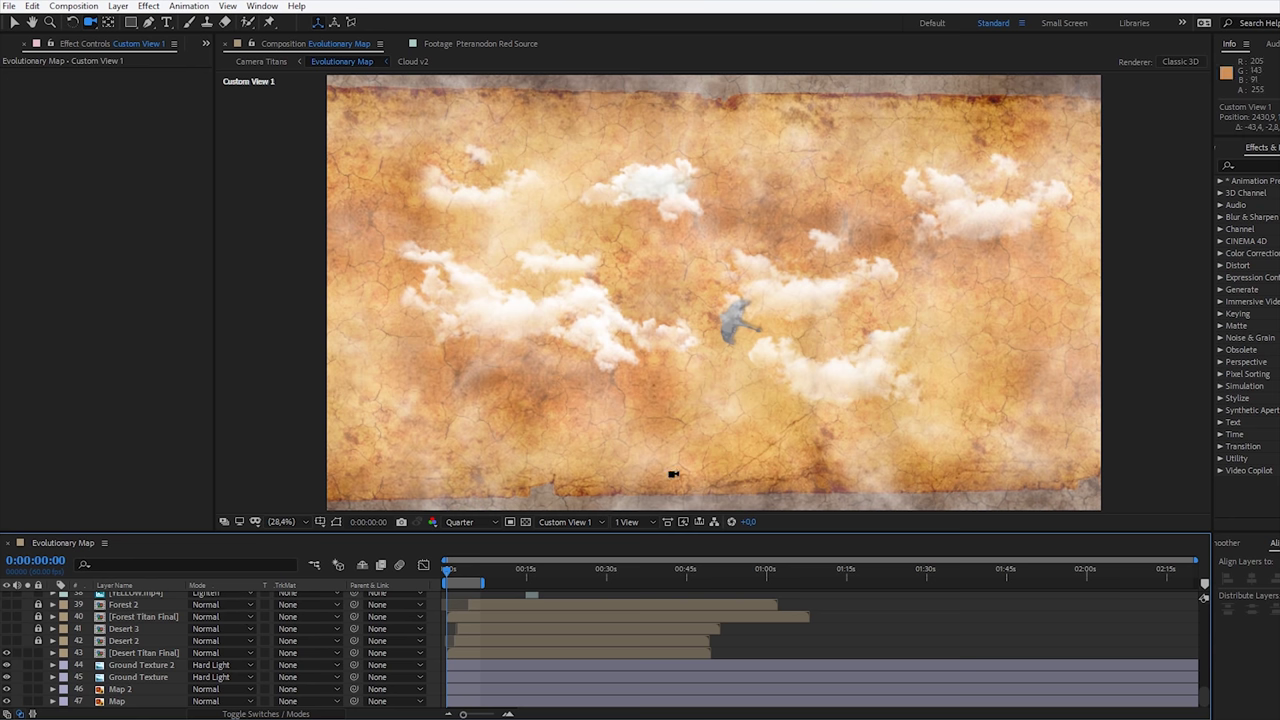
{"action": "left_click_drag", "start_coordinate": [673, 474], "coordinate": [684, 35]}
{"action": "mouse_move", "coordinate": [656, 279]}
{"action": "left_mouse_down"}
{"action": "mouse_move", "coordinate": [647, 216]}
{"action": "mouse_move", "coordinate": [694, 200]}
{"action": "mouse_move", "coordinate": [500, 289]}
{"action": "mouse_move", "coordinate": [503, 429]}
{"action": "left_mouse_up"}
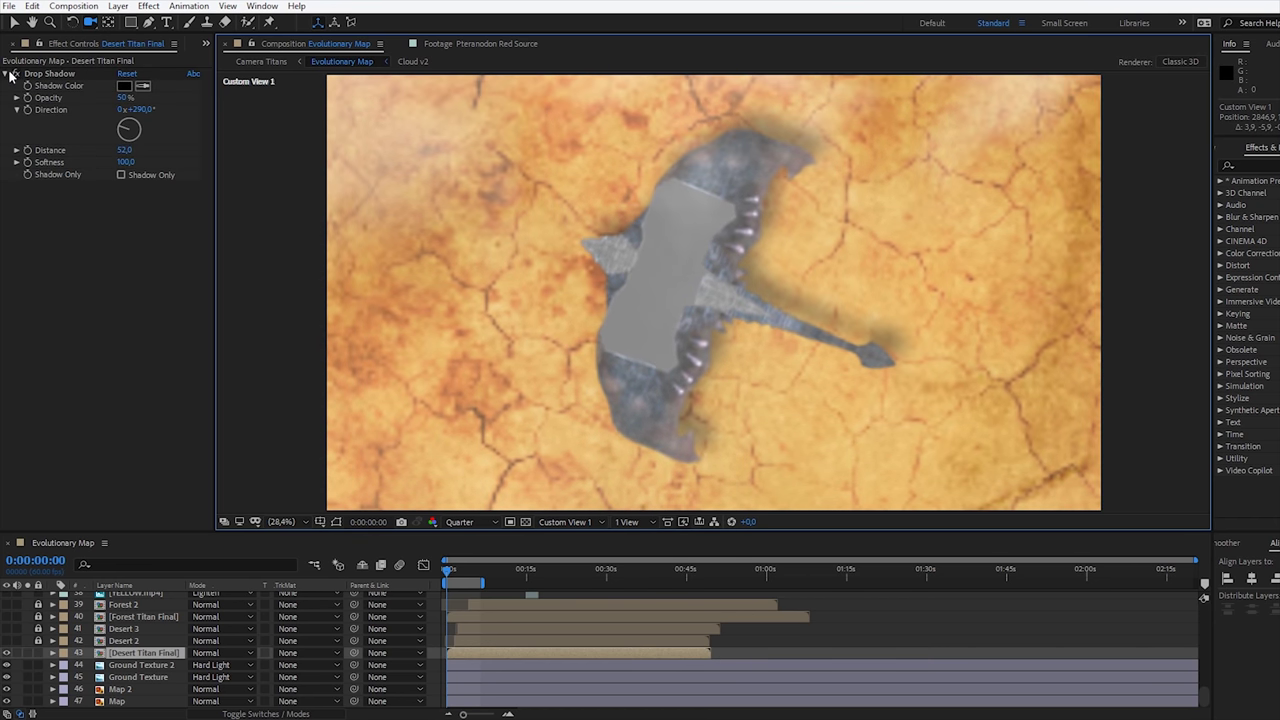
{"action": "left_click", "coordinate": [12, 77]}
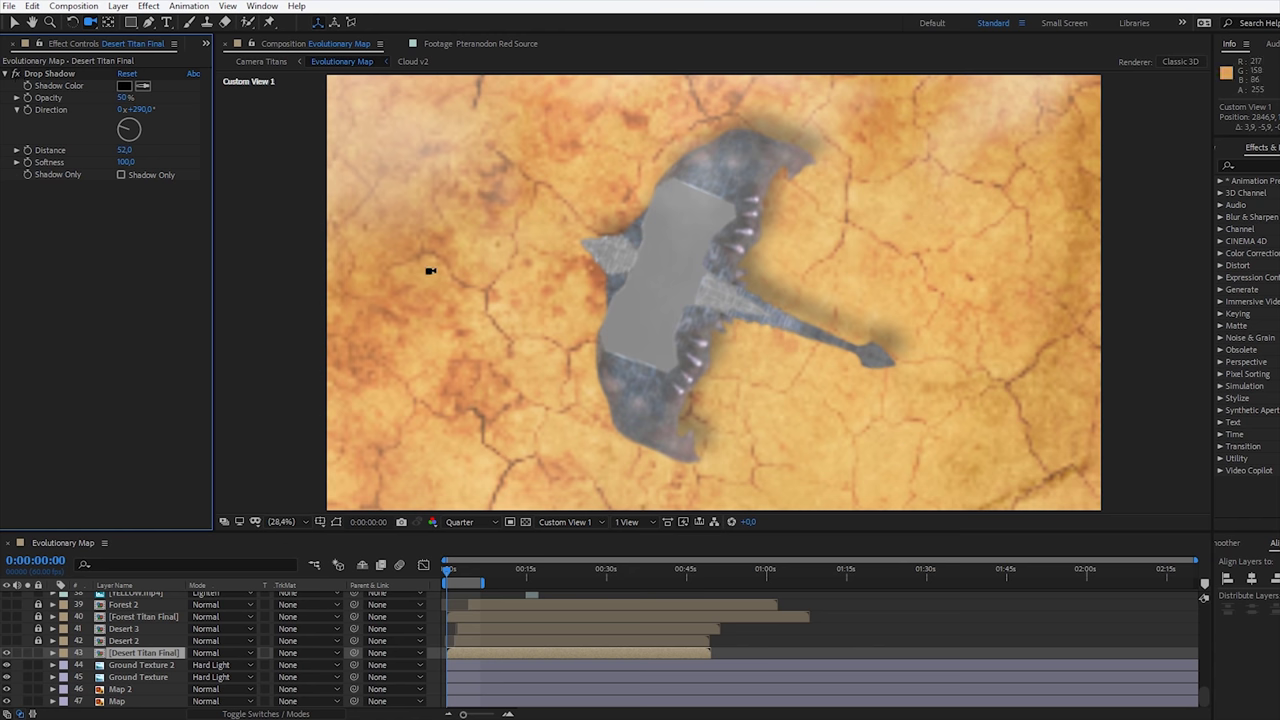
{"action": "left_click_drag", "start_coordinate": [421, 273], "coordinate": [472, 281]}
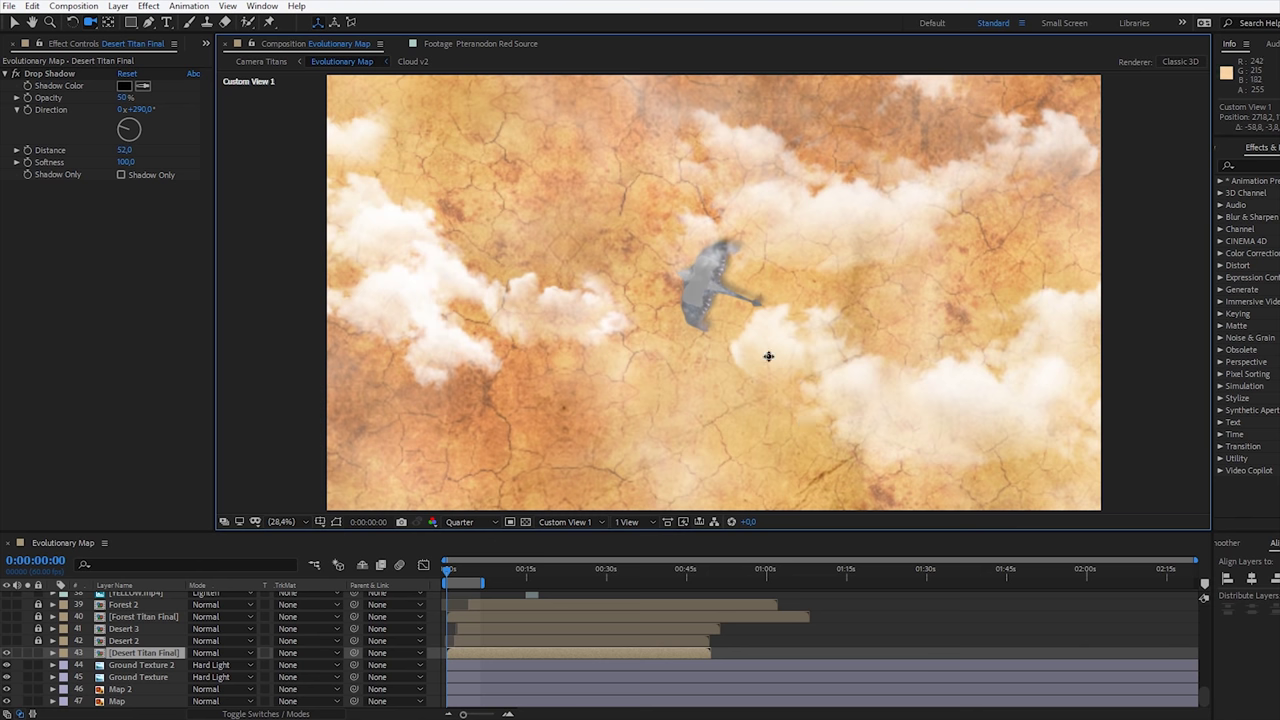
{"action": "left_click_drag", "start_coordinate": [773, 357], "coordinate": [930, 371]}
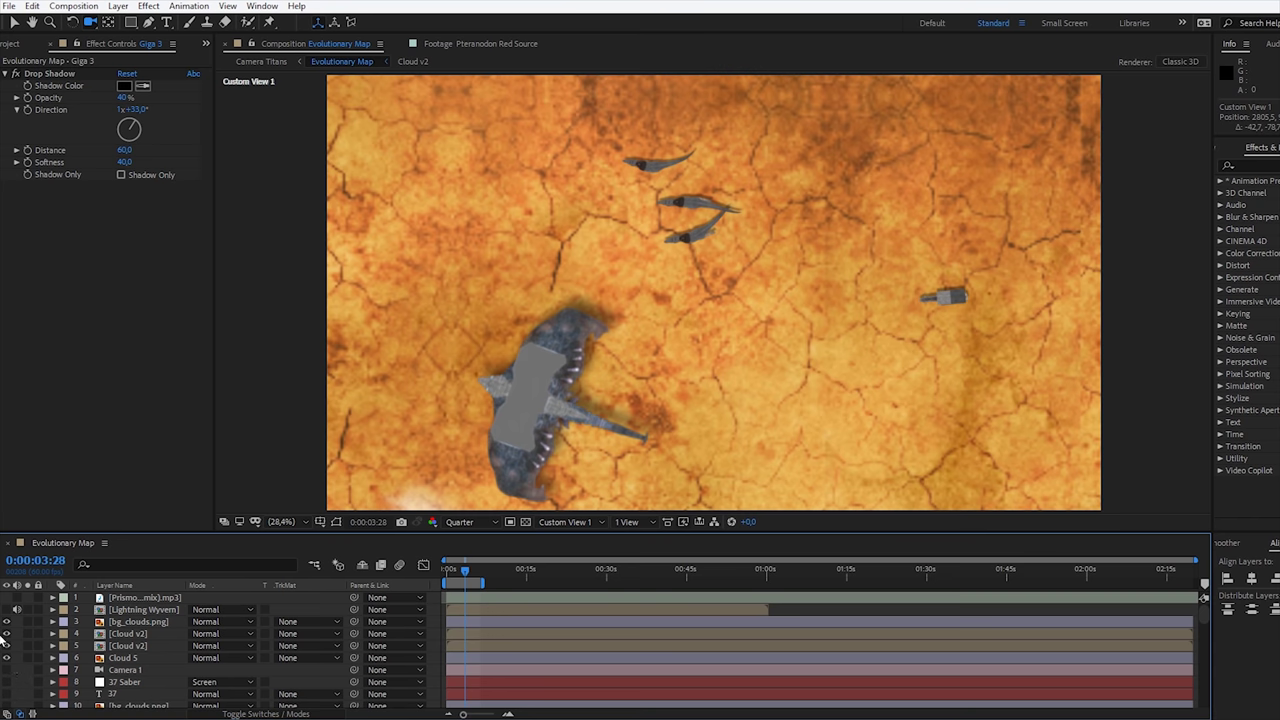
{"action": "scroll", "coordinate": [80, 672], "scroll_direction": "down", "scroll_amount": 5}
{"action": "scroll", "coordinate": [146, 680], "scroll_direction": "down", "scroll_amount": 5}
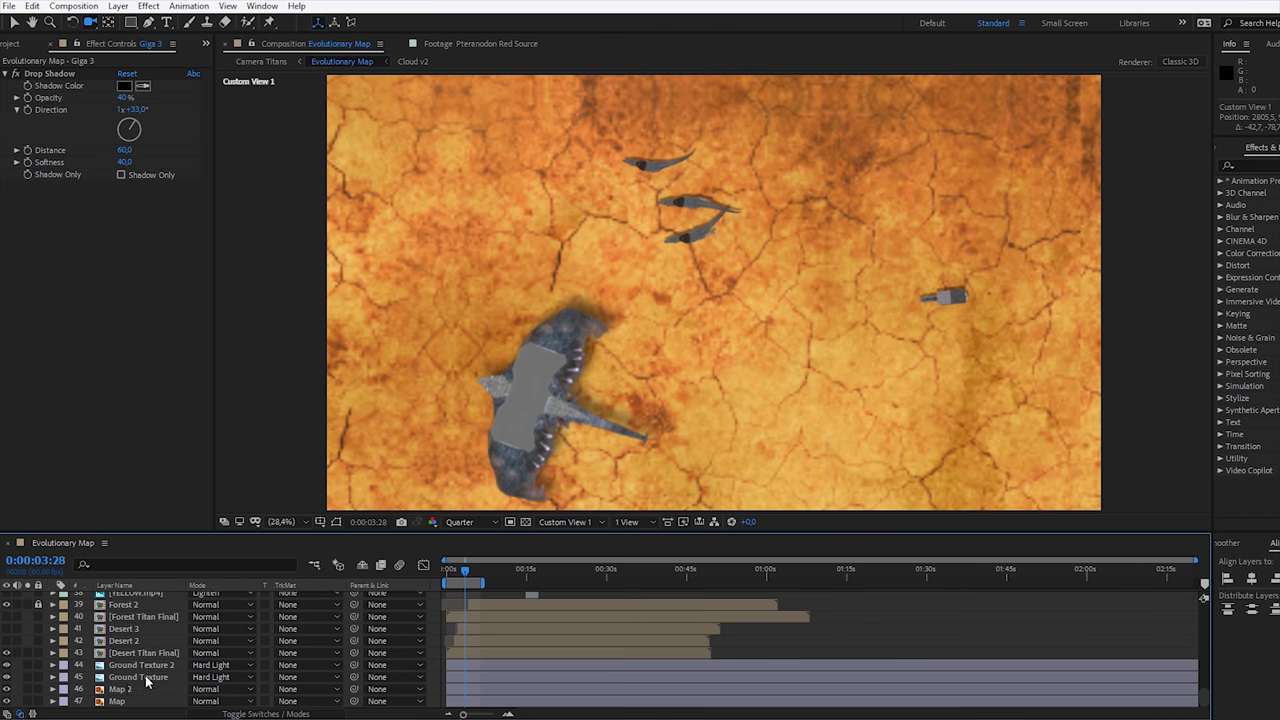
{"action": "left_click_drag", "start_coordinate": [460, 572], "coordinate": [422, 565]}
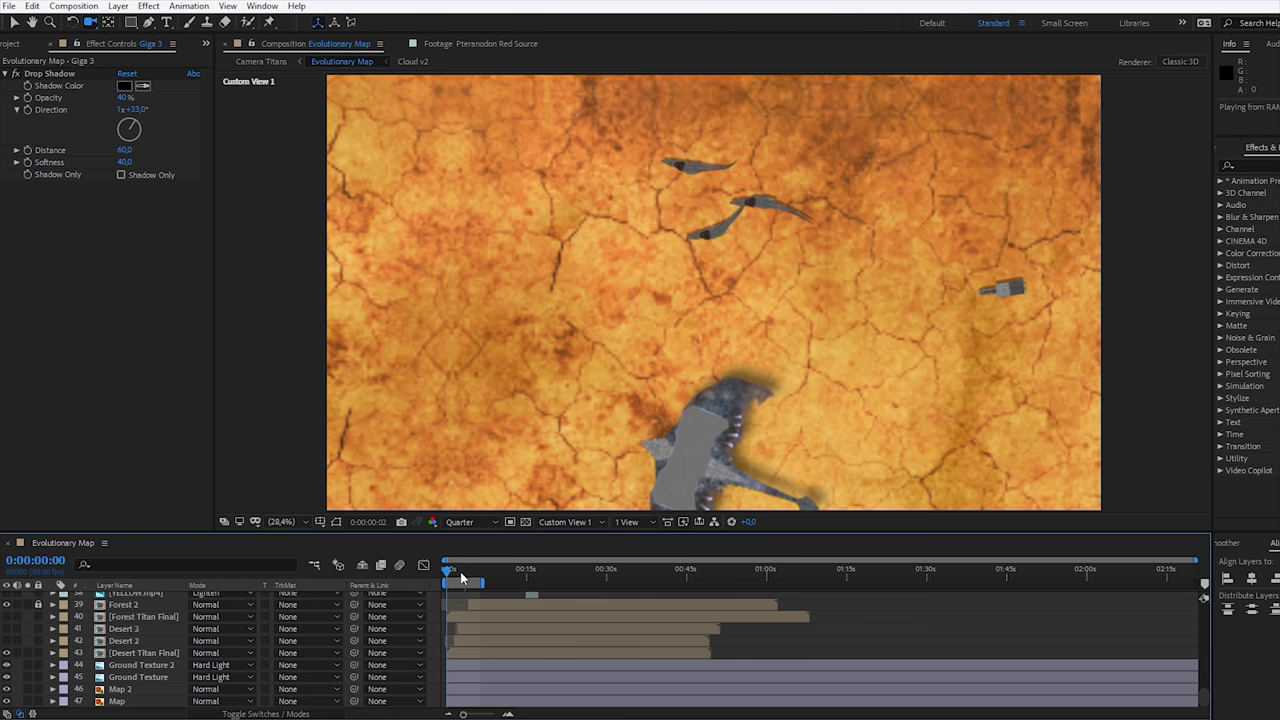
{"action": "left_click_drag", "start_coordinate": [447, 572], "coordinate": [443, 572]}
{"action": "mouse_move", "coordinate": [620, 380]}
{"action": "left_mouse_down"}
{"action": "mouse_move", "coordinate": [695, 362]}
{"action": "mouse_move", "coordinate": [632, 359]}
{"action": "mouse_move", "coordinate": [716, 359]}
{"action": "left_mouse_up"}
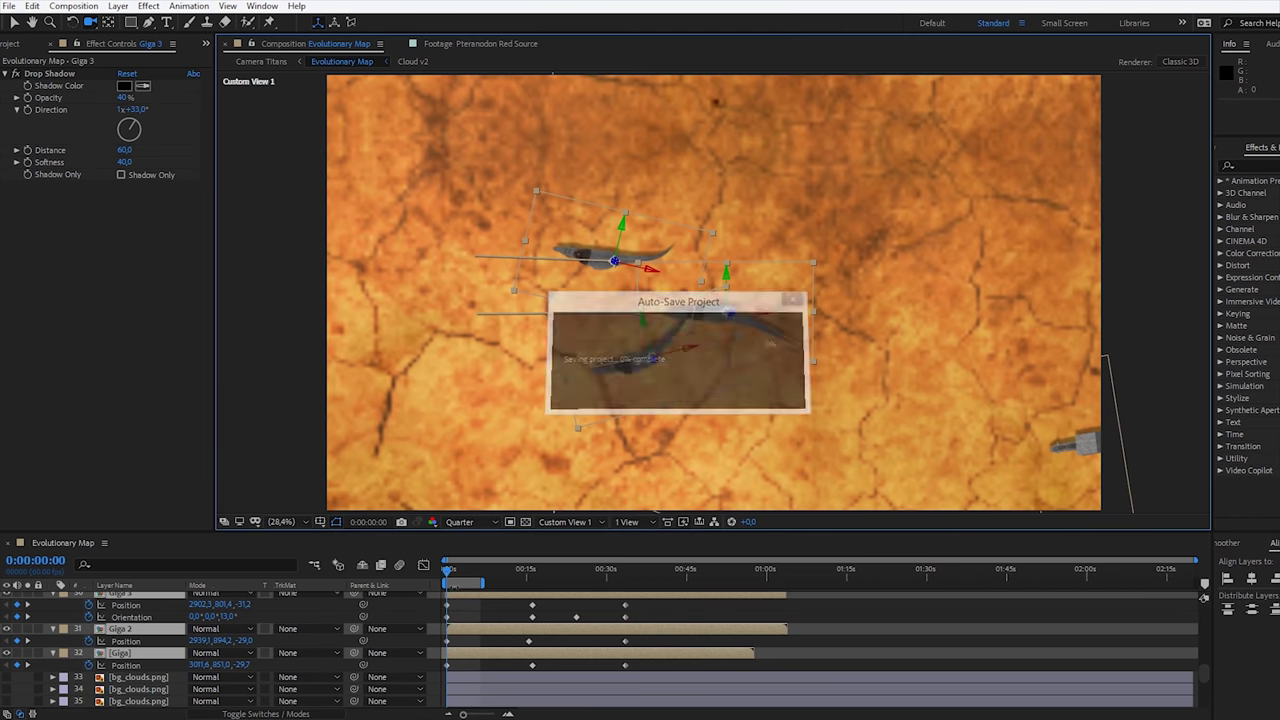
{"action": "key", "text": "space"}
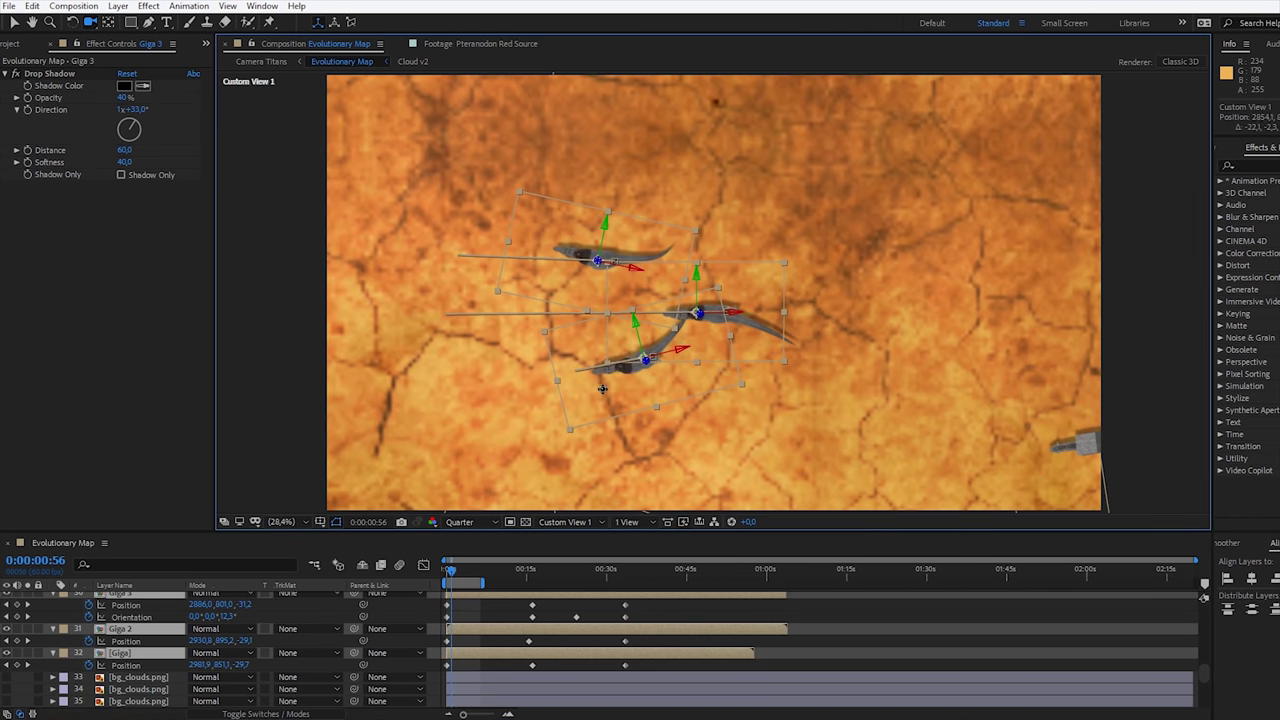
{"action": "left_click_drag", "start_coordinate": [565, 384], "coordinate": [660, 390]}
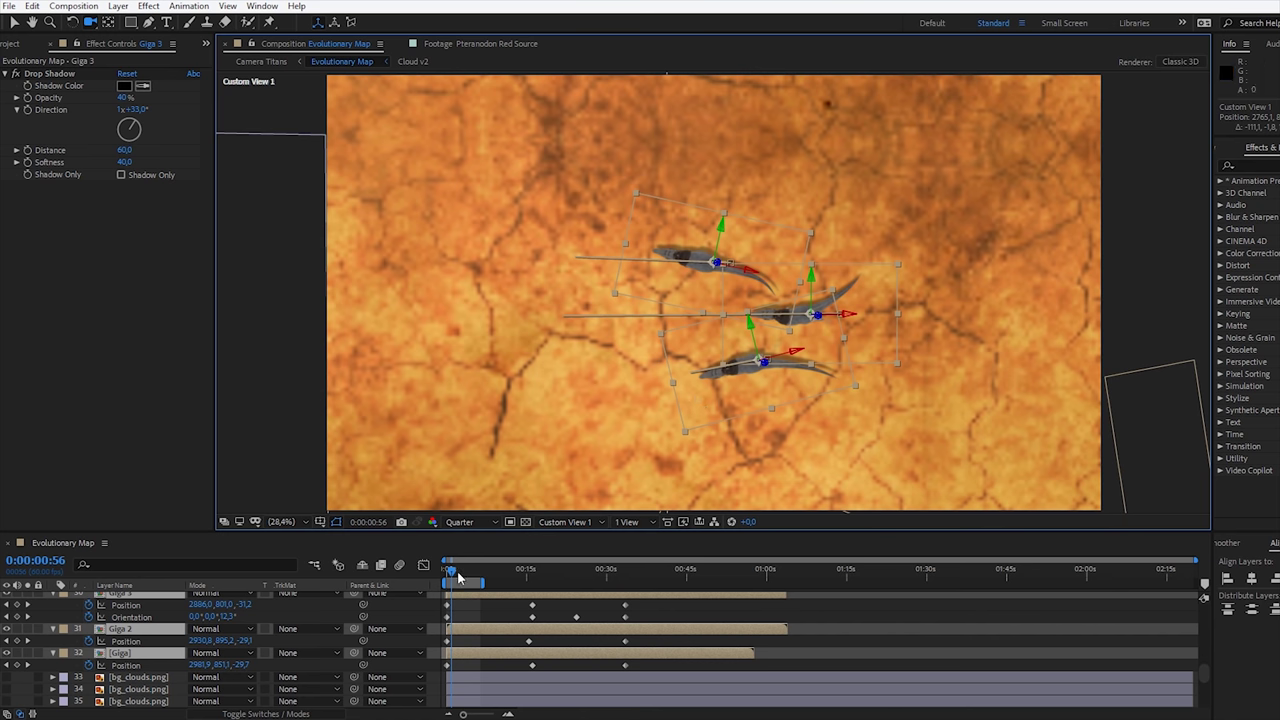
{"action": "mouse_move", "coordinate": [458, 578]}
{"action": "left_mouse_down"}
{"action": "mouse_move", "coordinate": [443, 578]}
{"action": "mouse_move", "coordinate": [521, 575]}
{"action": "left_mouse_up"}
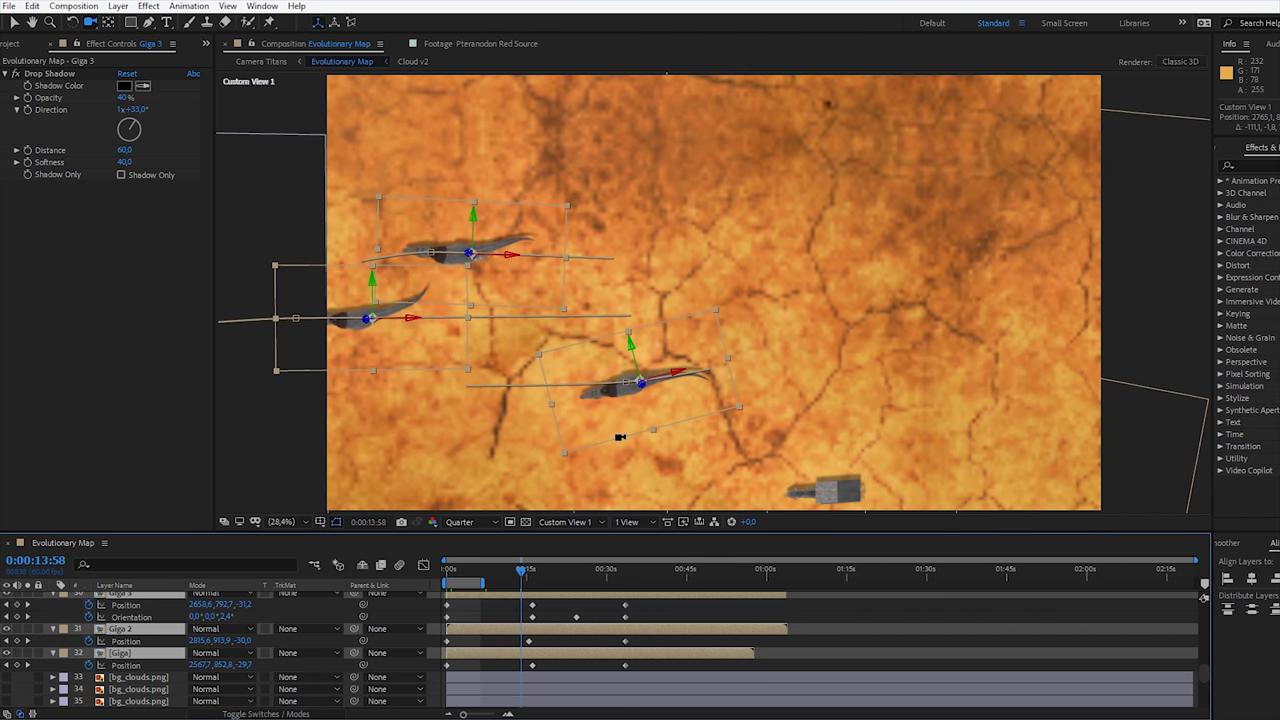
{"action": "mouse_move", "coordinate": [620, 437]}
{"action": "left_mouse_down"}
{"action": "mouse_move", "coordinate": [737, 423]}
{"action": "mouse_move", "coordinate": [712, 595]}
{"action": "mouse_move", "coordinate": [737, 429]}
{"action": "mouse_move", "coordinate": [648, 260]}
{"action": "left_mouse_up"}
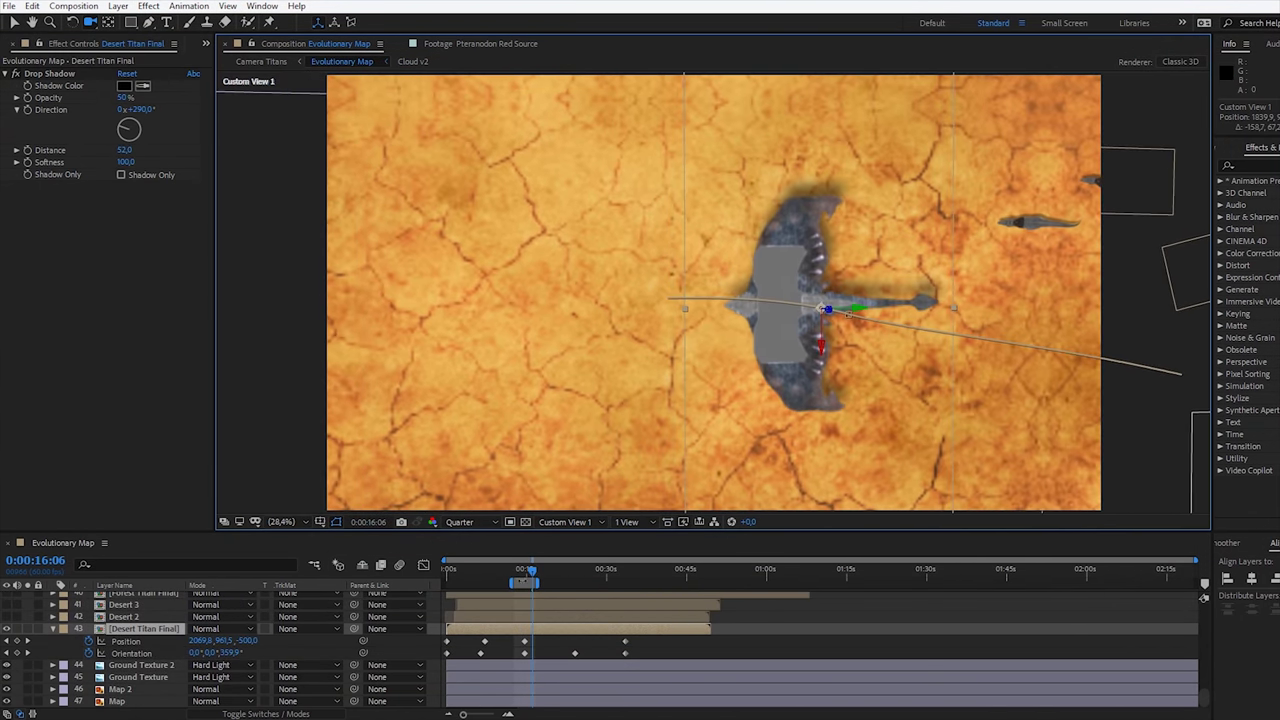
- Move the work area over the Desert Titan flight, RAM preview it, then pull back and deselect
{"action": "left_click_drag", "start_coordinate": [525, 582], "coordinate": [528, 579]}
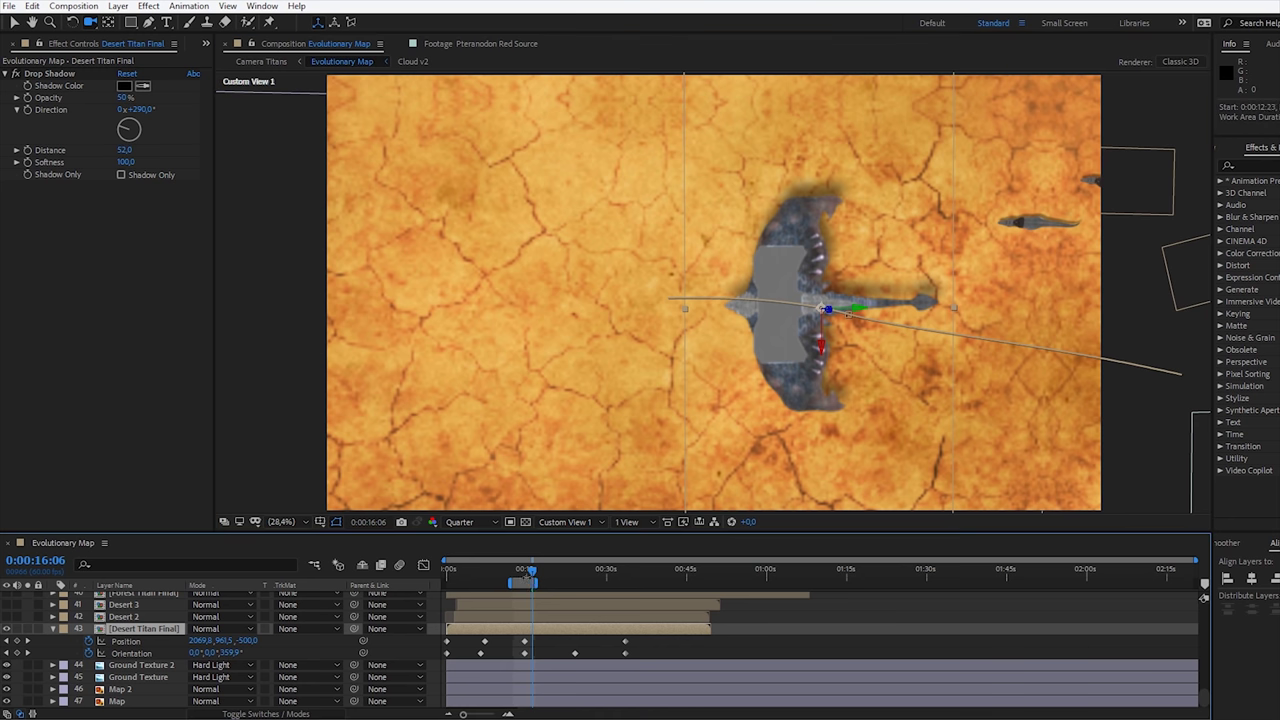
{"action": "key", "text": "space"}
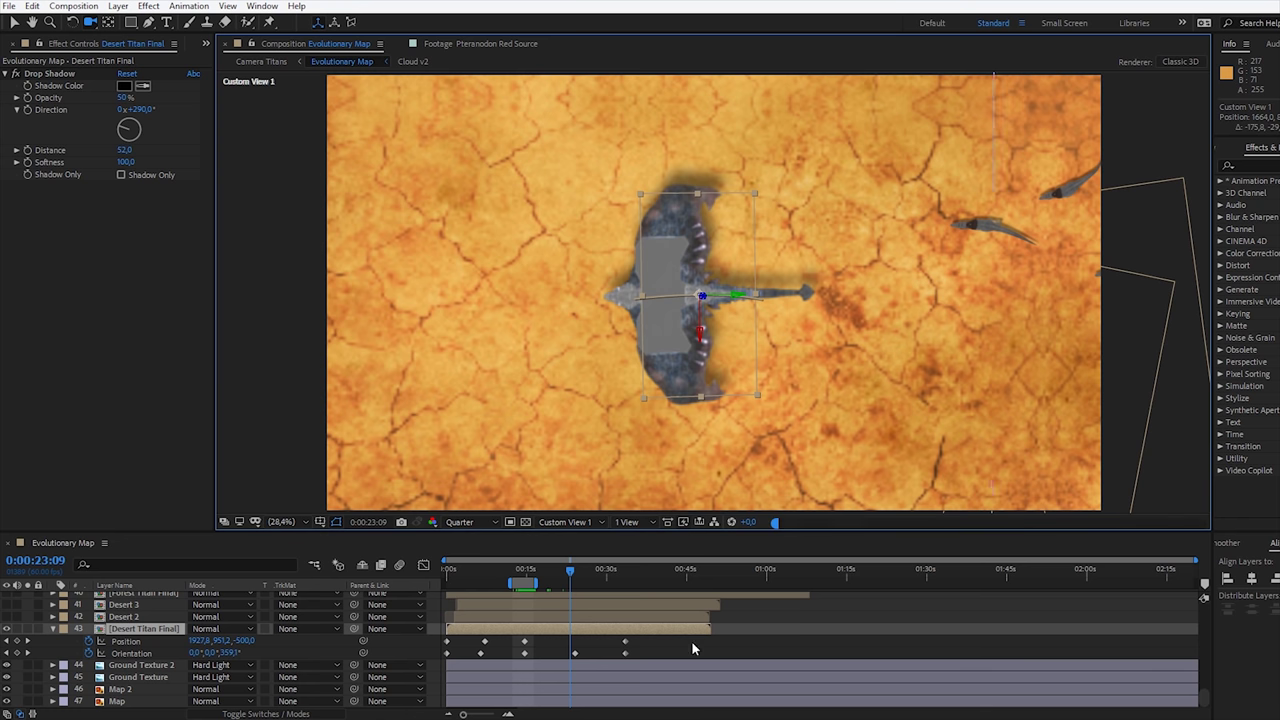
{"action": "mouse_move", "coordinate": [826, 476]}
{"action": "left_mouse_down"}
{"action": "mouse_move", "coordinate": [879, 403]}
{"action": "mouse_move", "coordinate": [872, 443]}
{"action": "left_mouse_up"}
{"action": "left_click", "coordinate": [800, 647]}
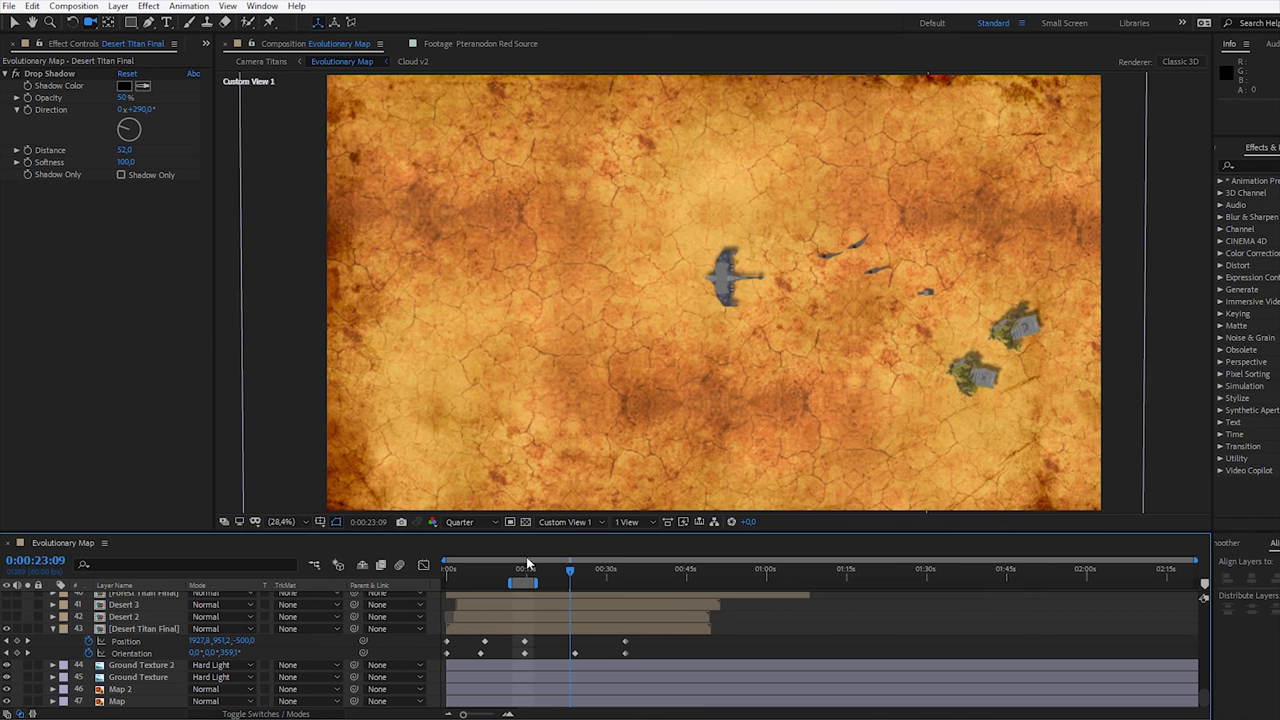
{"action": "left_click_drag", "start_coordinate": [525, 575], "coordinate": [511, 579]}
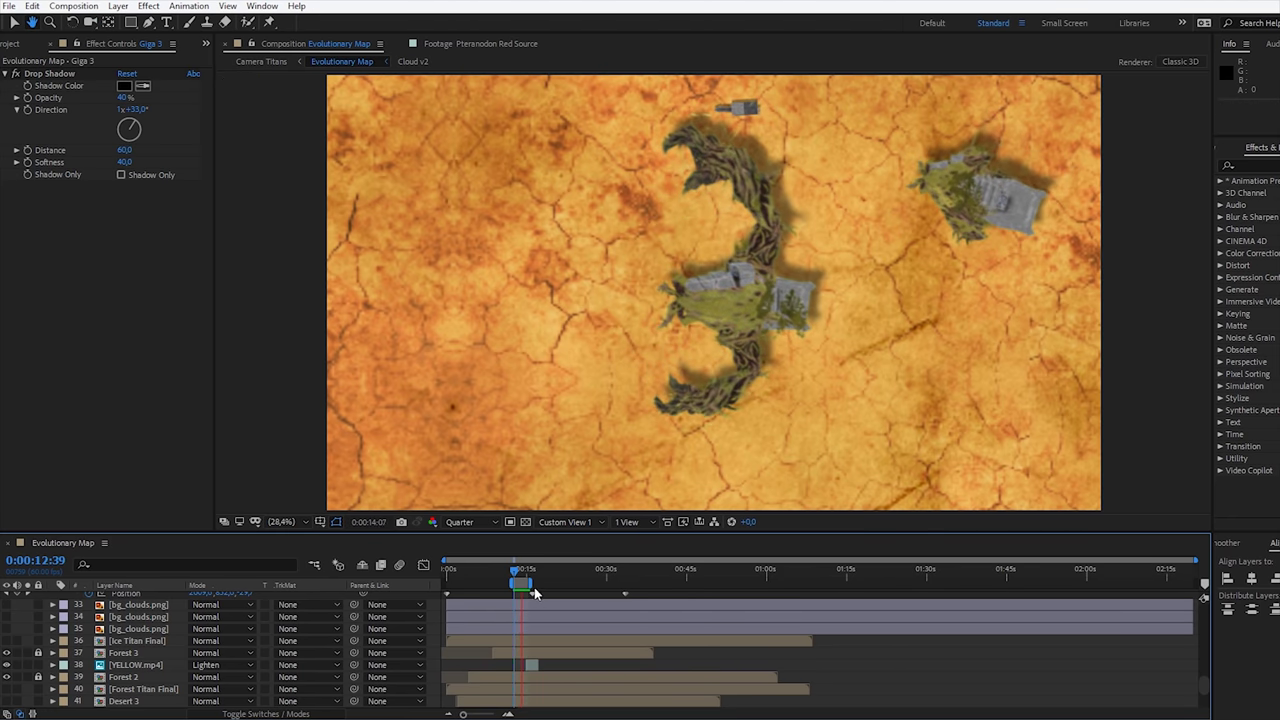
{"action": "key", "text": "c"}
{"action": "left_click_drag", "start_coordinate": [521, 569], "coordinate": [514, 569]}
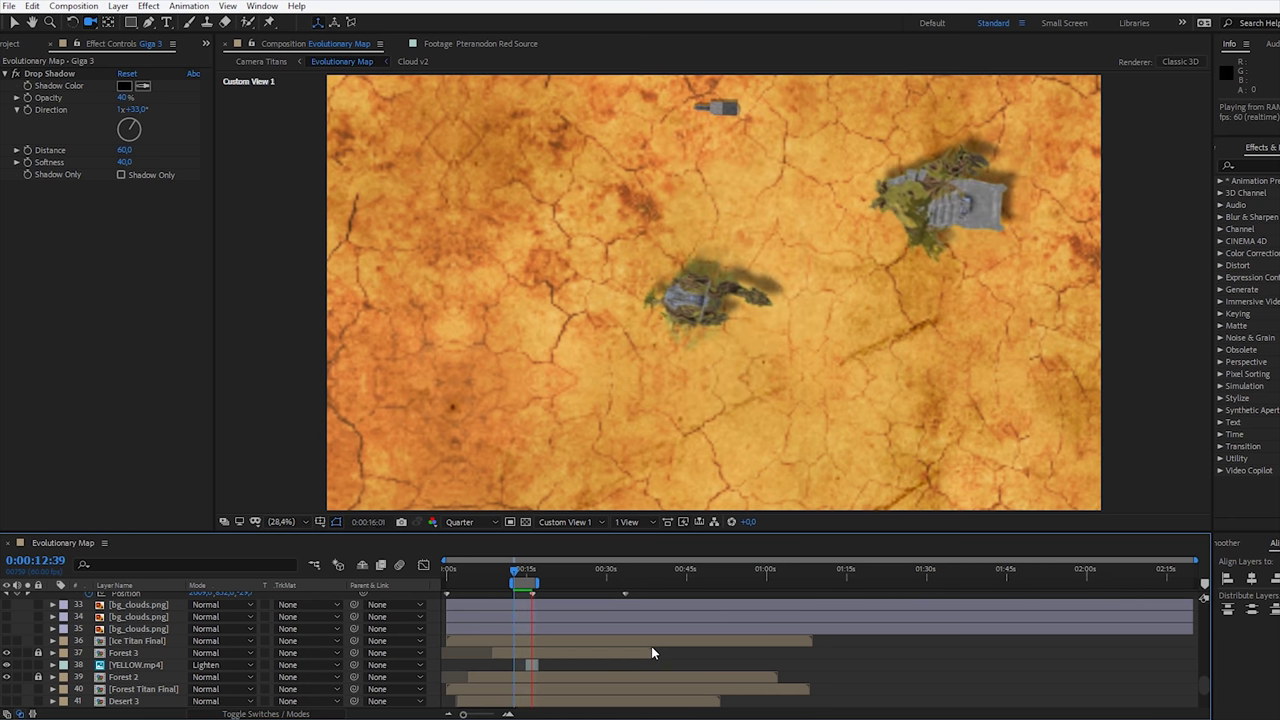
{"action": "left_click", "coordinate": [220, 664]}
{"action": "left_click", "coordinate": [235, 373]}
{"action": "left_click", "coordinate": [205, 665]}
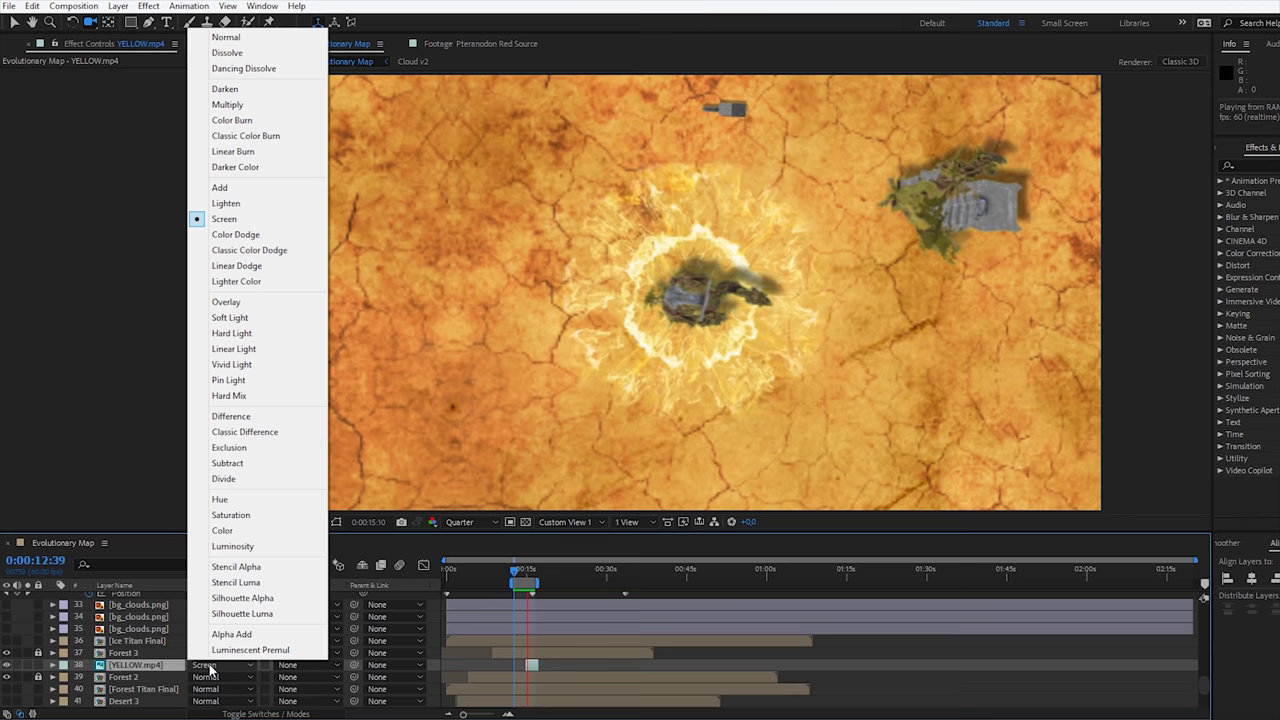
{"action": "left_click", "coordinate": [226, 301]}
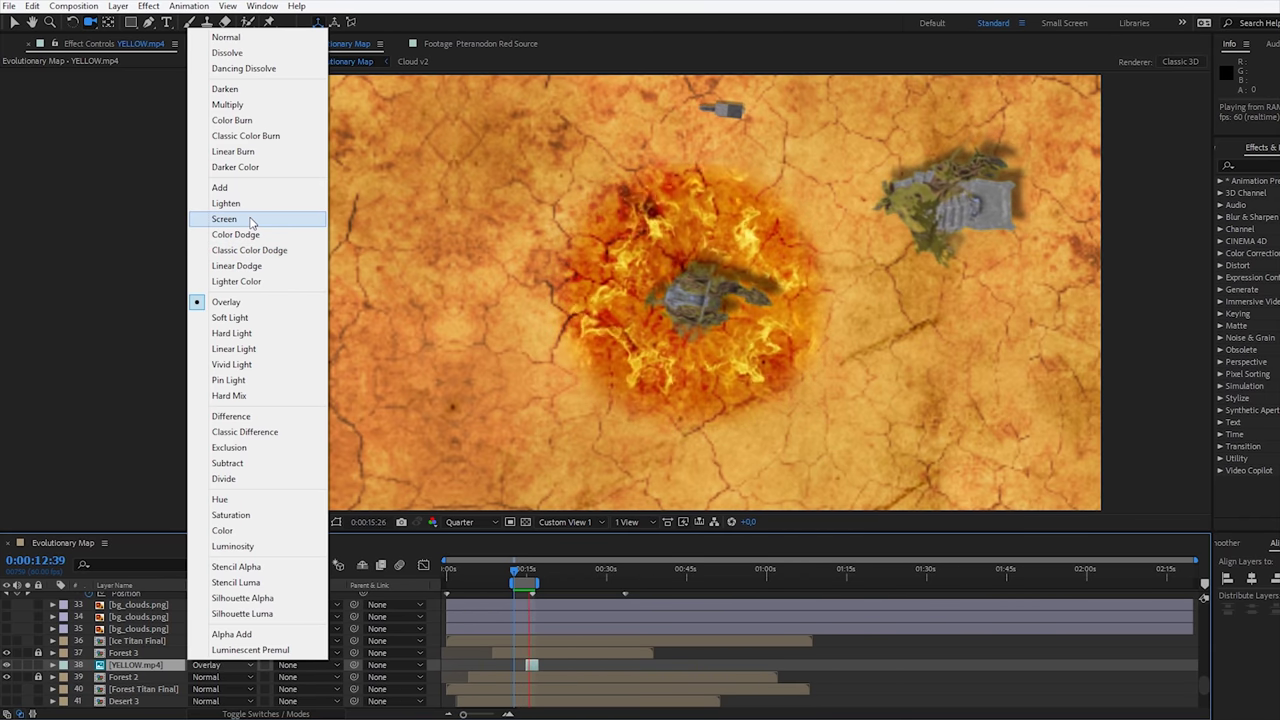
{"action": "left_click", "coordinate": [250, 205]}
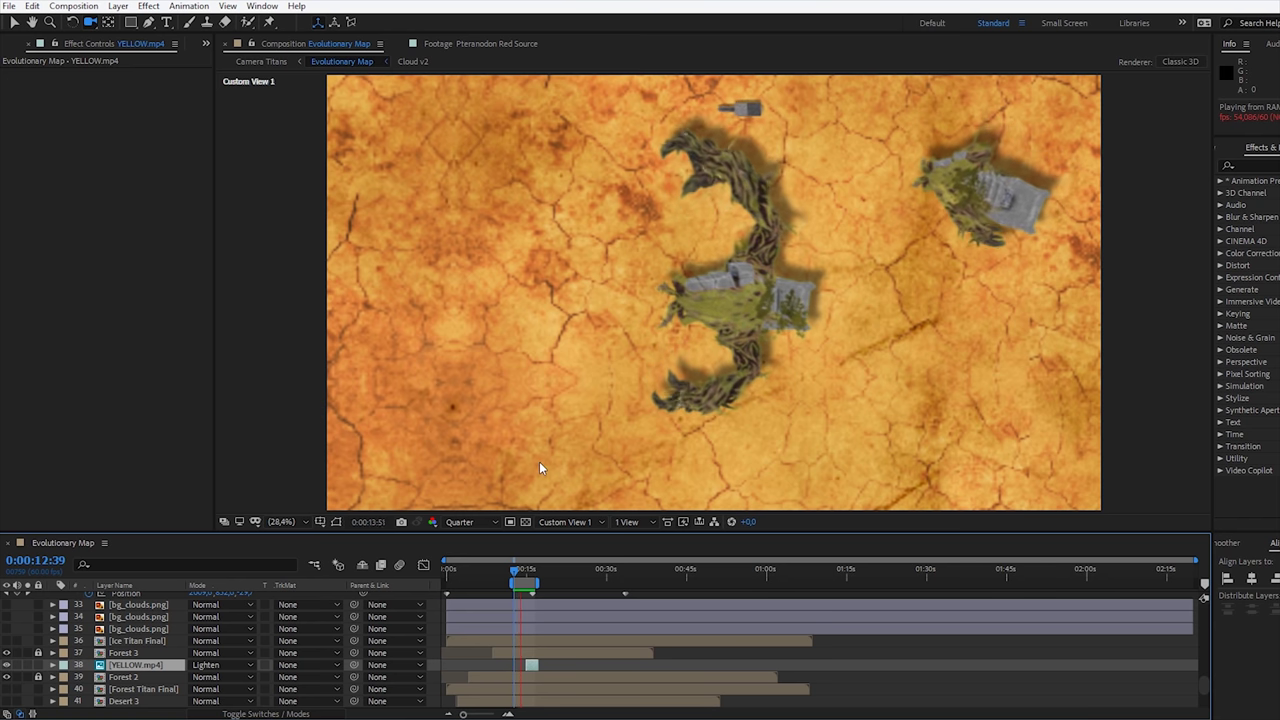
{"action": "scroll", "coordinate": [636, 663], "scroll_direction": "down", "scroll_amount": 5}
{"action": "left_click", "coordinate": [166, 653]}
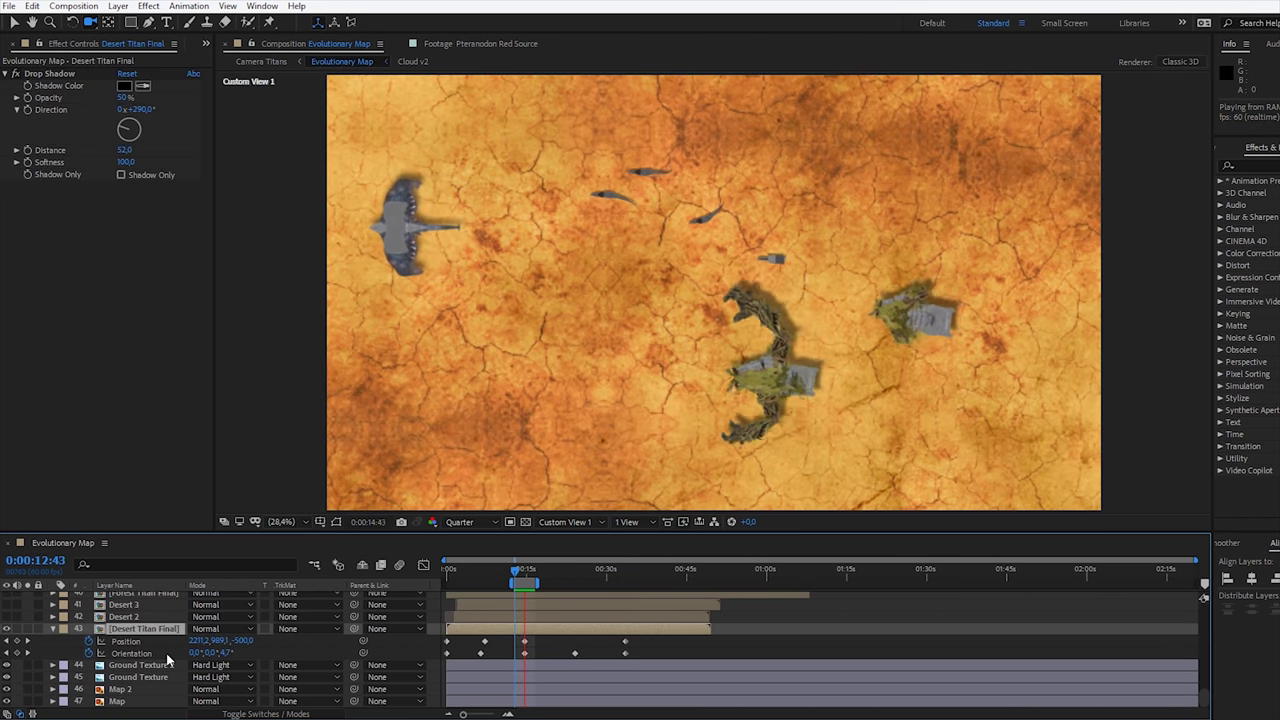
{"action": "key", "text": "f"}
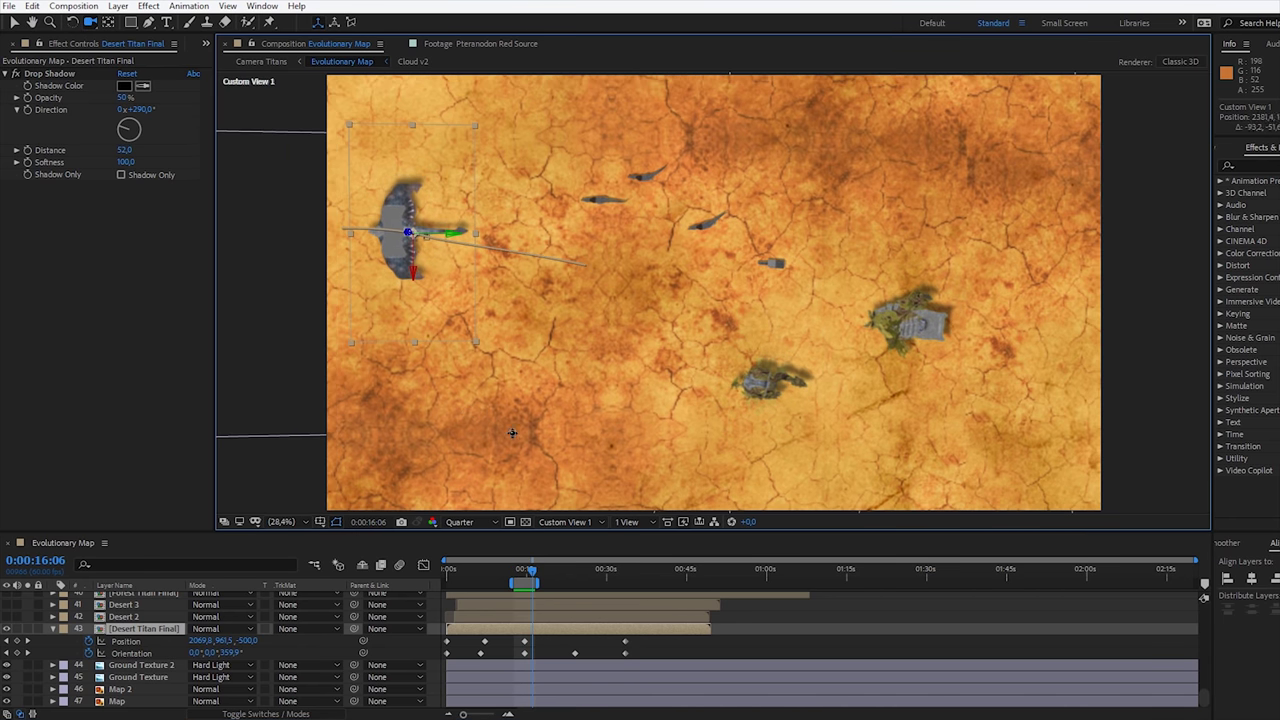
{"action": "left_click_drag", "start_coordinate": [676, 460], "coordinate": [703, 494]}
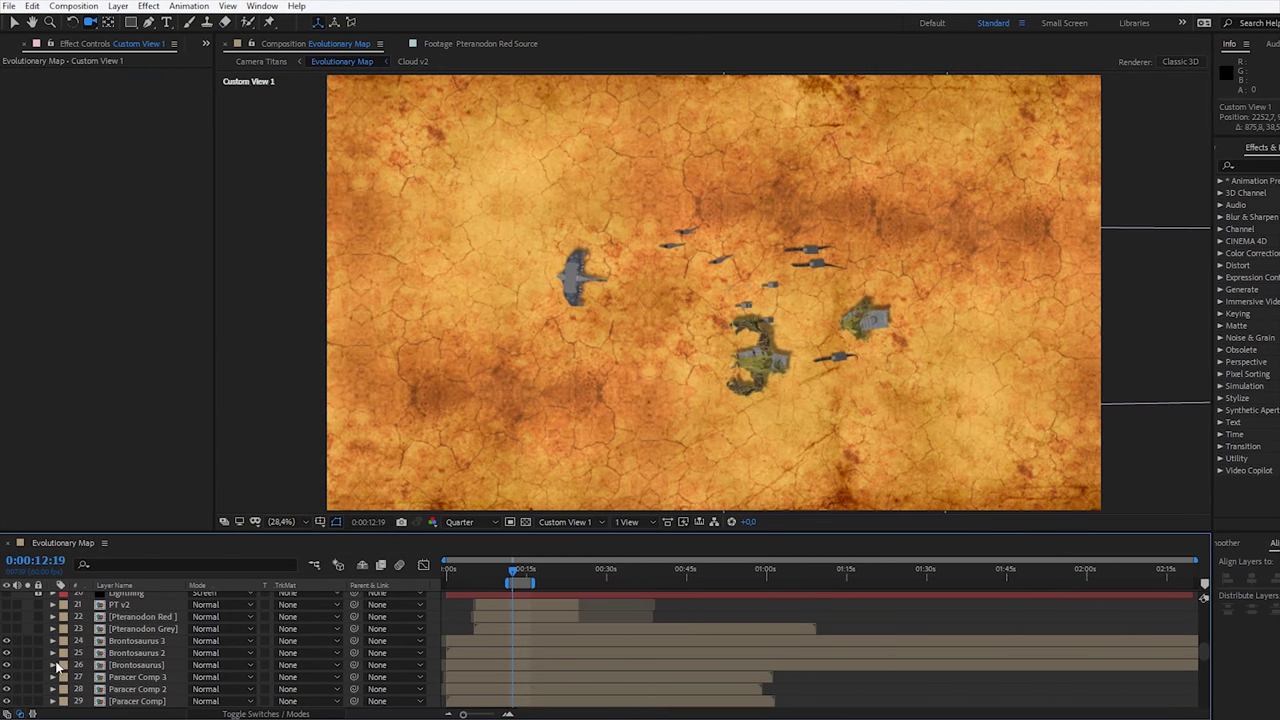
{"action": "mouse_move", "coordinate": [889, 385]}
{"action": "left_mouse_down"}
{"action": "mouse_move", "coordinate": [749, 193]}
{"action": "mouse_move", "coordinate": [741, 48]}
{"action": "left_mouse_up"}
{"action": "mouse_move", "coordinate": [768, 322]}
{"action": "left_mouse_down"}
{"action": "mouse_move", "coordinate": [741, 330]}
{"action": "mouse_move", "coordinate": [765, 512]}
{"action": "mouse_move", "coordinate": [741, 57]}
{"action": "left_mouse_up"}
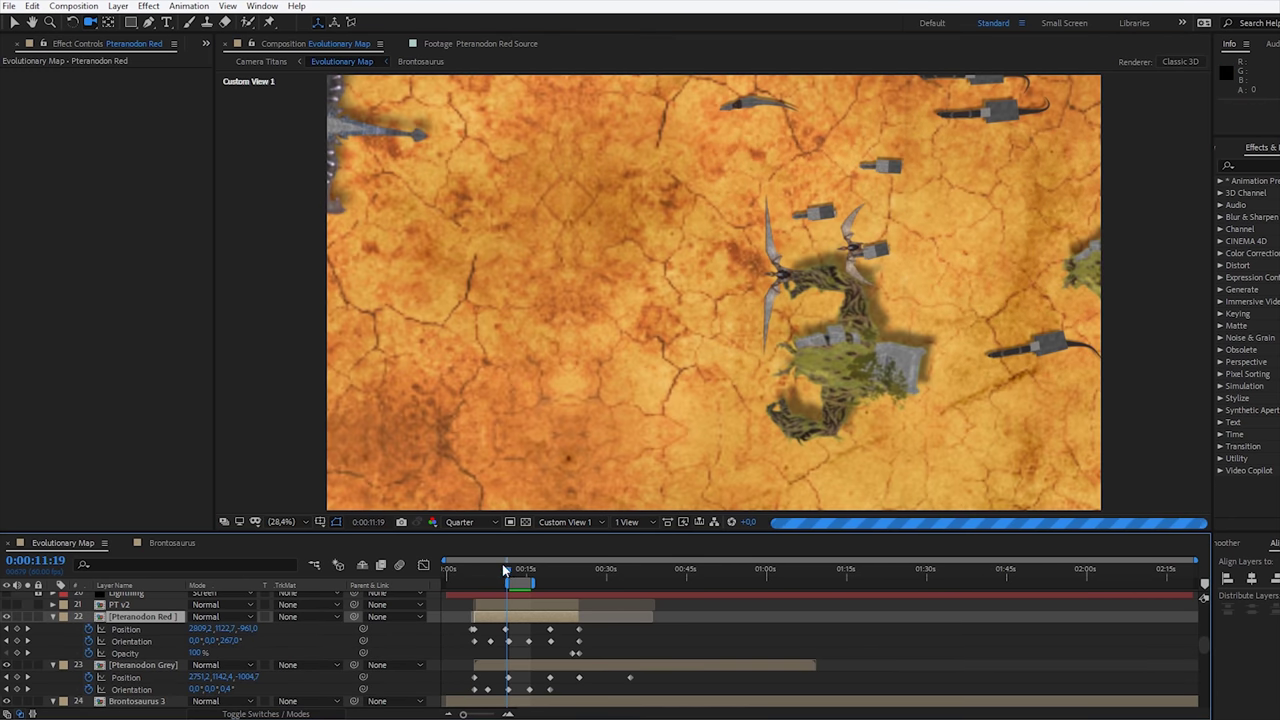
{"action": "left_click_drag", "start_coordinate": [514, 569], "coordinate": [513, 567]}
{"action": "left_click_drag", "start_coordinate": [636, 253], "coordinate": [700, 262]}
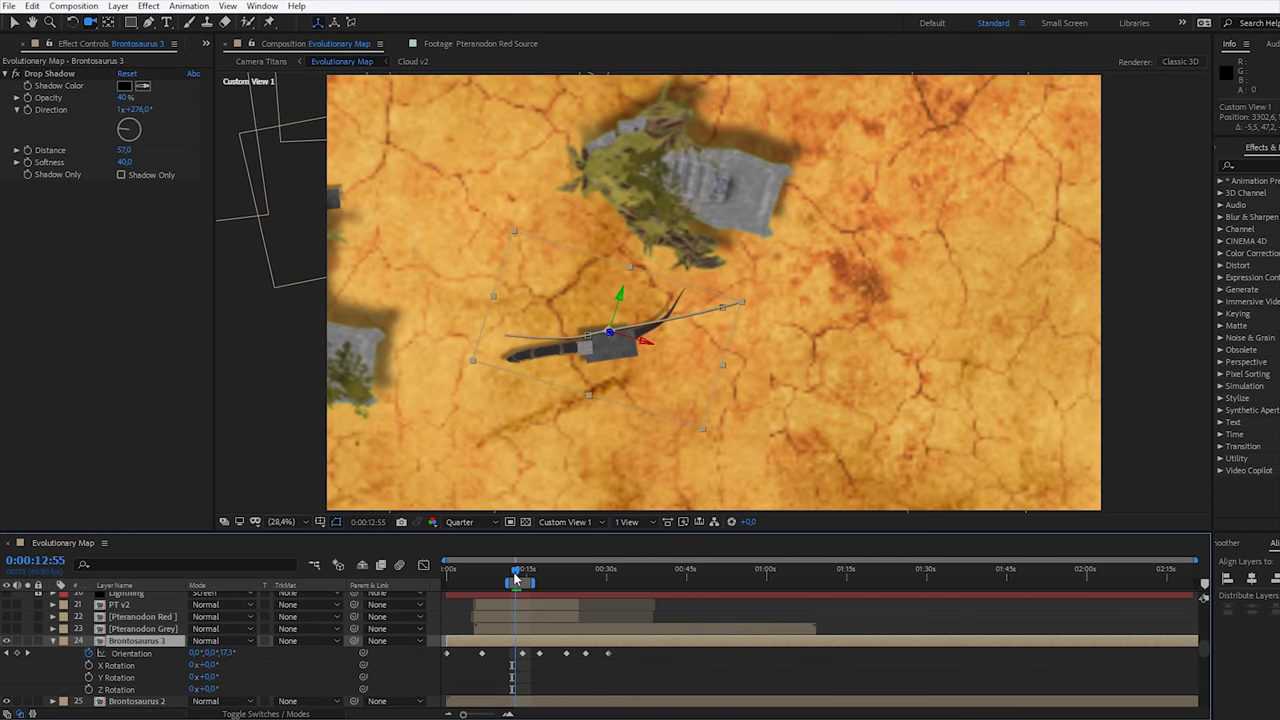
{"action": "left_click_drag", "start_coordinate": [515, 581], "coordinate": [522, 581]}
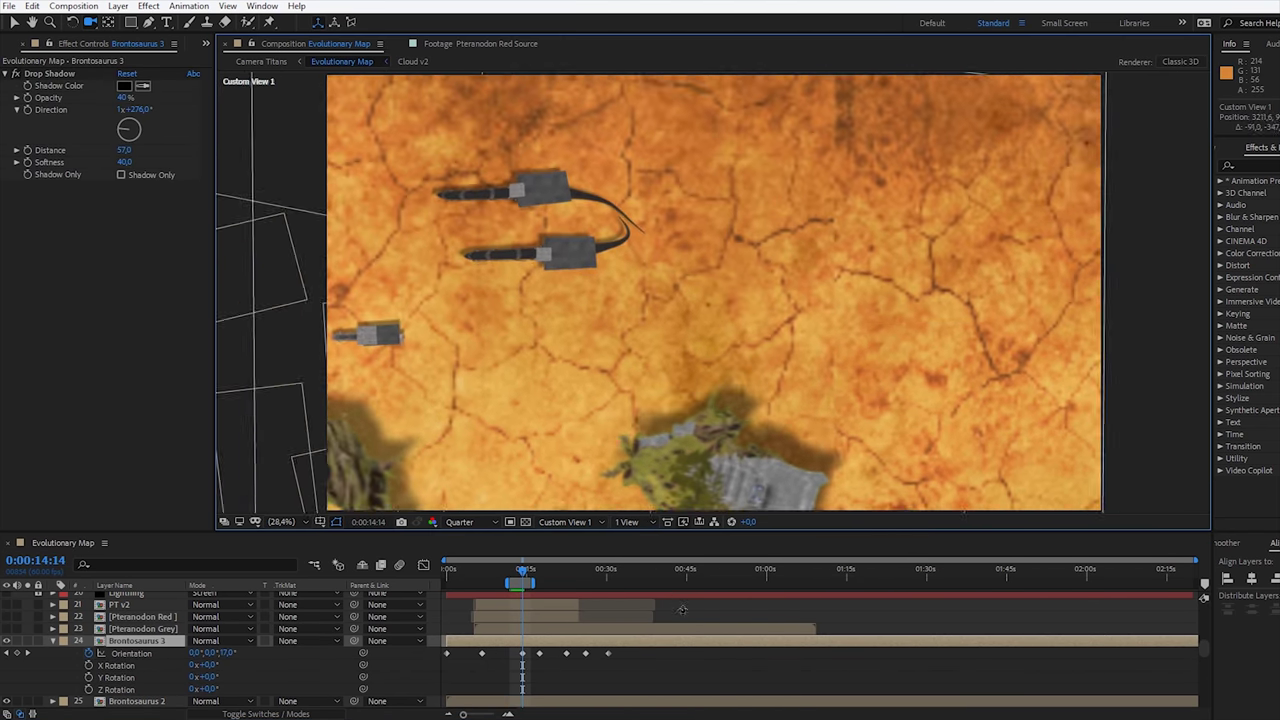
- Select the Brontosaurus 2 layer and open its Brontosaurus precomp
{"action": "left_click_drag", "start_coordinate": [570, 214], "coordinate": [446, 531]}
{"action": "scroll", "coordinate": [128, 628], "scroll_direction": "down", "scroll_amount": 3}
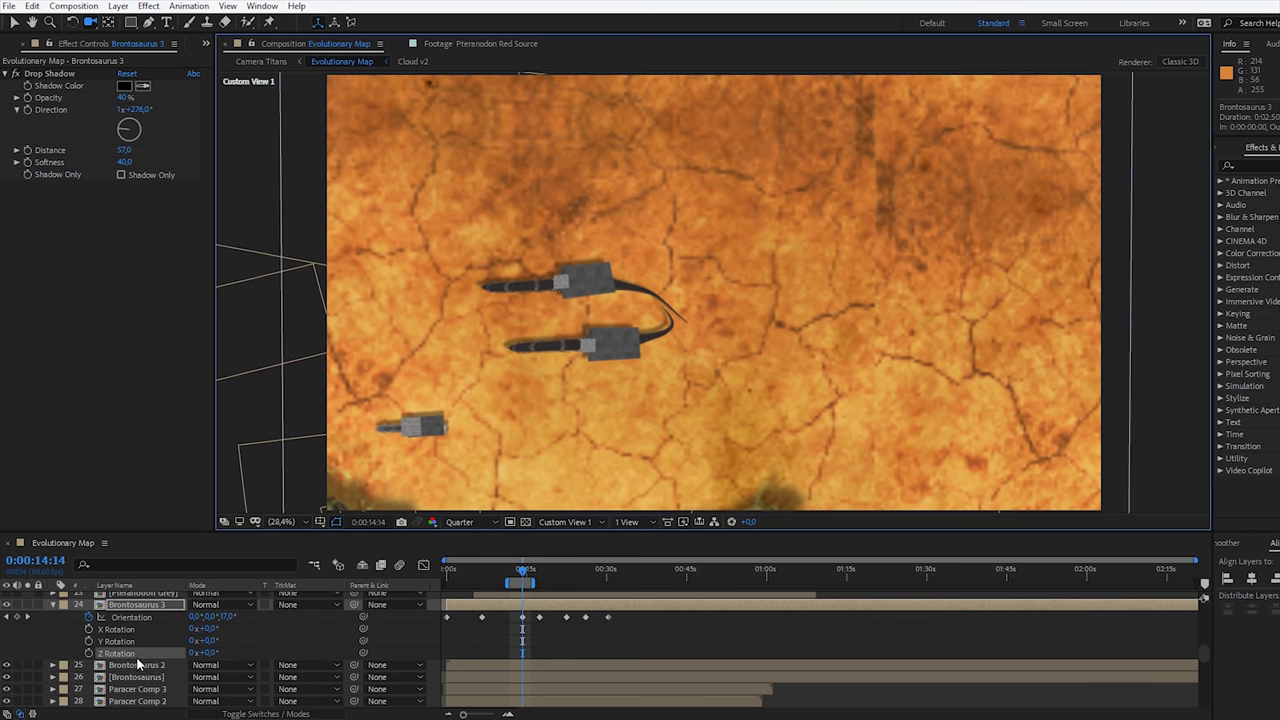
{"action": "left_click", "coordinate": [139, 665]}
{"action": "left_click_drag", "start_coordinate": [516, 563], "coordinate": [512, 564]}
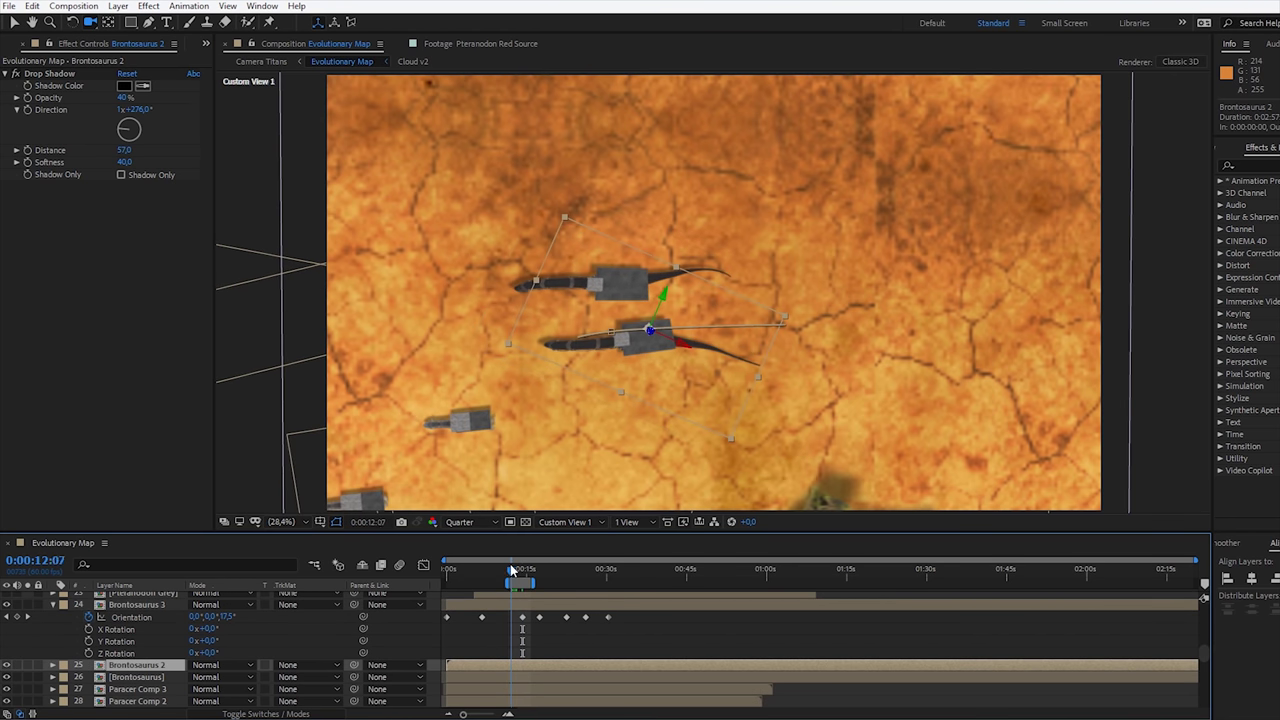
{"action": "double_click", "coordinate": [127, 668]}
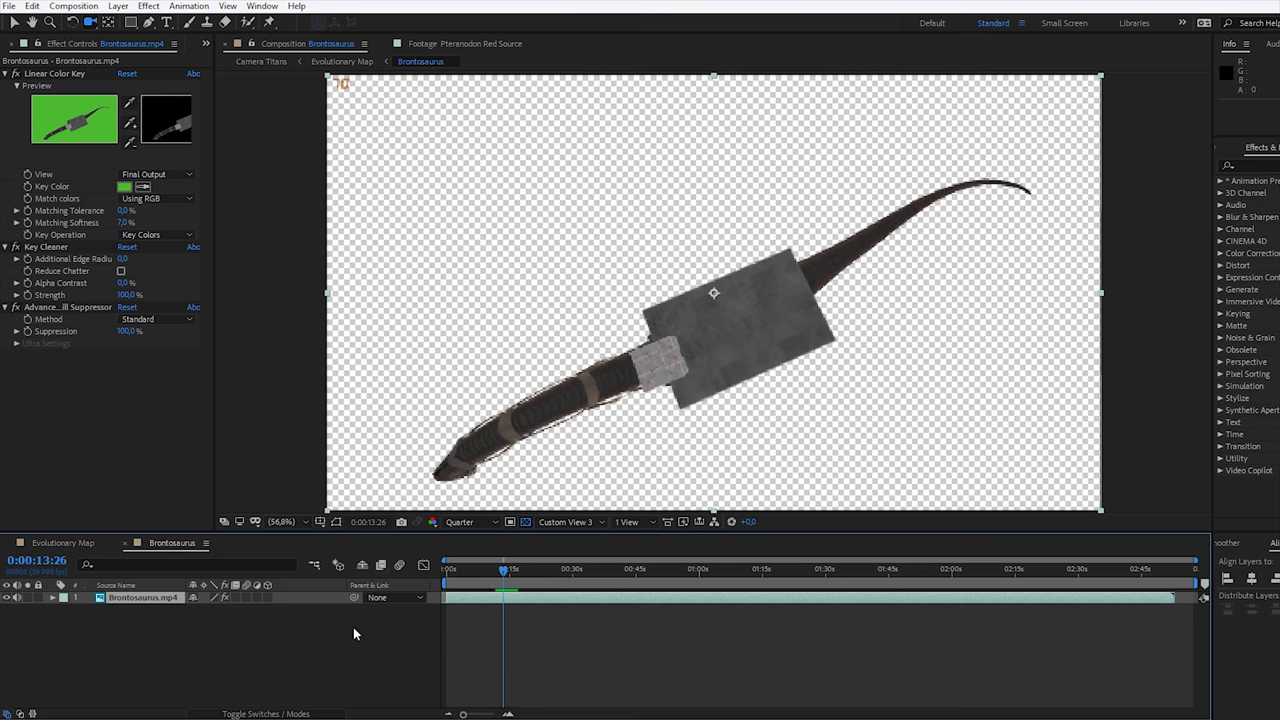
- Rotate the Brontosaurus.mp4 footage to about 31° so the dinosaur lies level
{"action": "scroll", "coordinate": [625, 404], "scroll_direction": "down", "scroll_amount": 3}
{"action": "scroll", "coordinate": [627, 406], "scroll_direction": "up", "scroll_amount": 1}
{"action": "key", "text": "period"}
{"action": "key", "text": "period"}
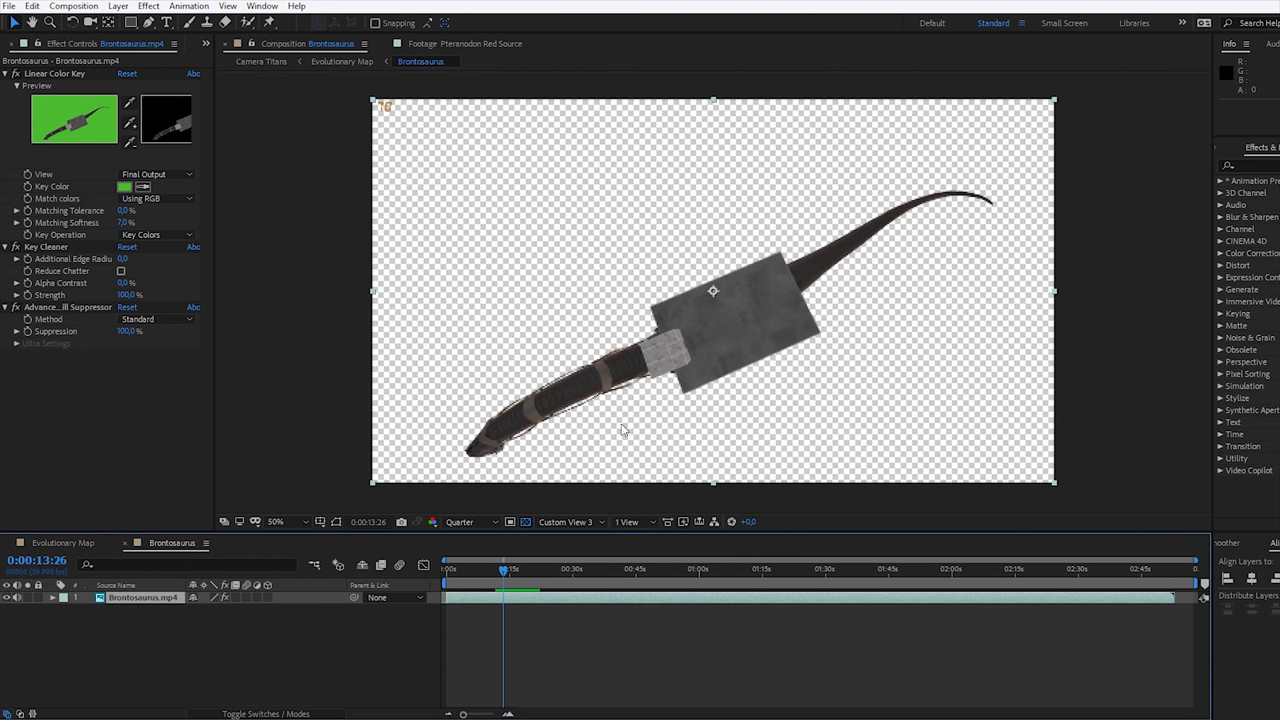
{"action": "left_click", "coordinate": [315, 631]}
{"action": "left_click_drag", "start_coordinate": [504, 566], "coordinate": [467, 570]}
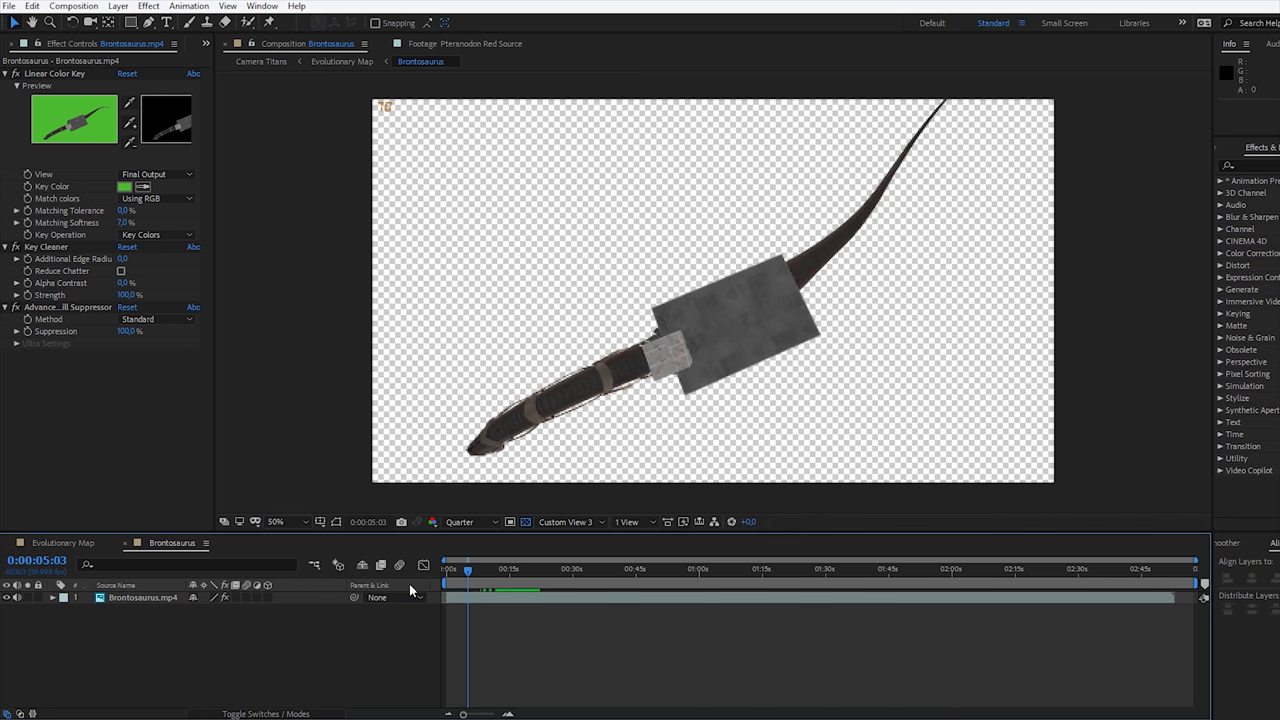
{"action": "left_click", "coordinate": [165, 598]}
{"action": "left_click", "coordinate": [208, 630]}
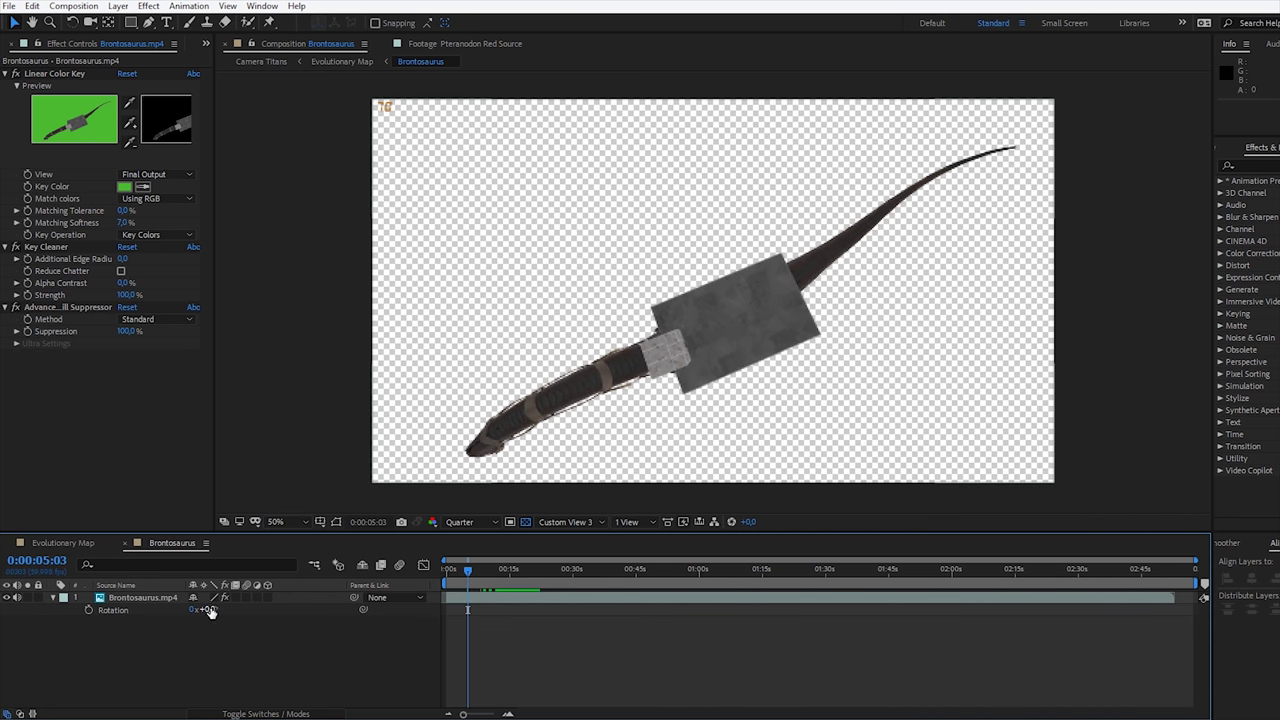
{"action": "left_click_drag", "start_coordinate": [210, 612], "coordinate": [229, 611]}
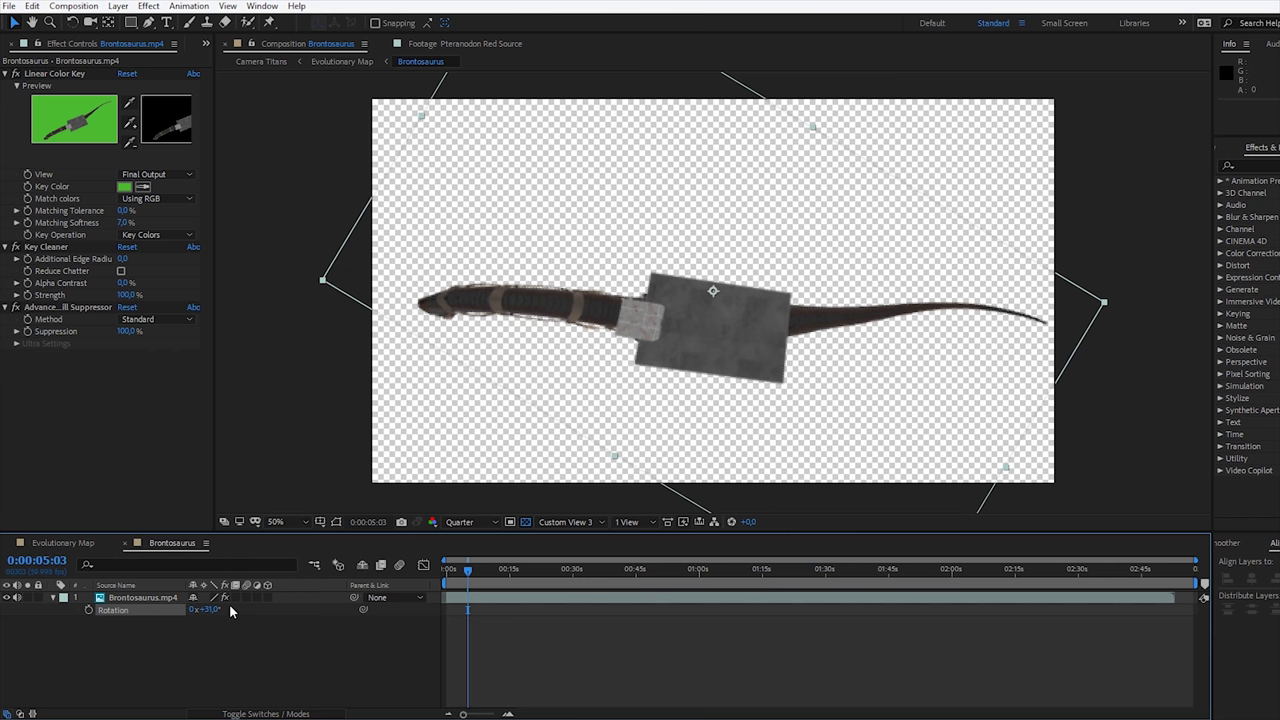
{"action": "left_click_drag", "start_coordinate": [468, 576], "coordinate": [480, 578]}
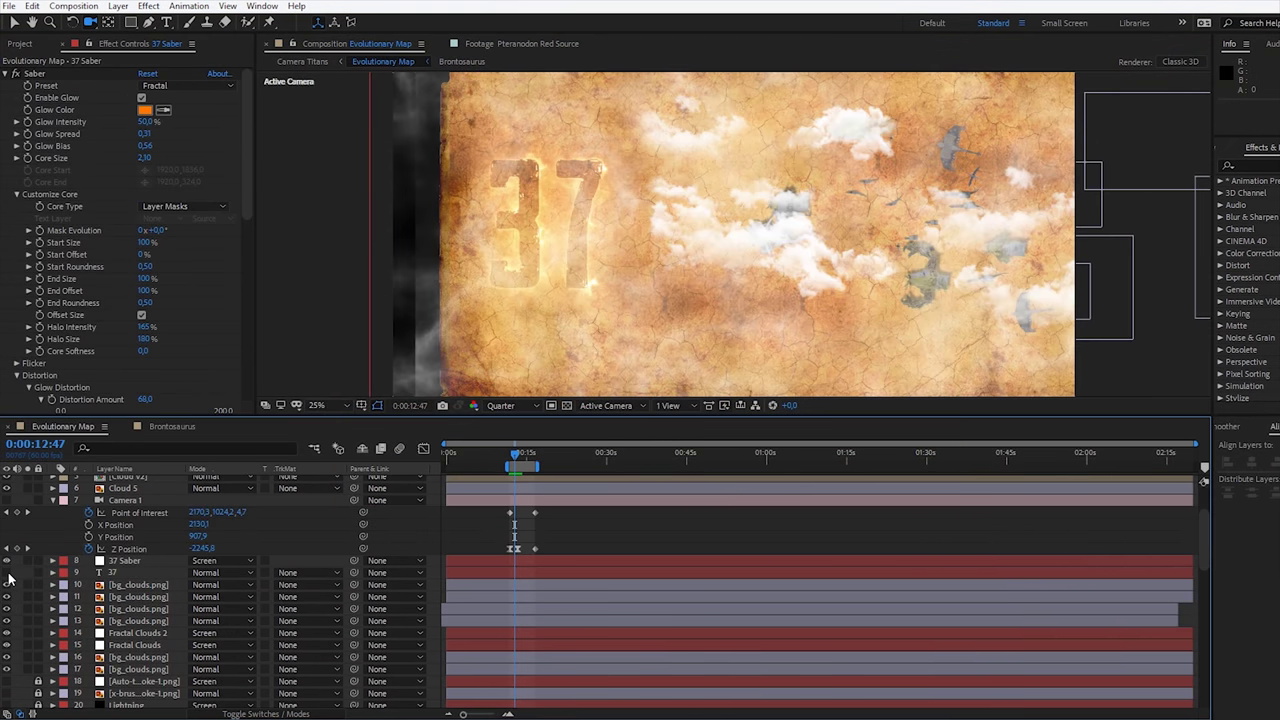
- Make the 37 and 37 Saber layers visible and solo 37 Saber
{"action": "left_click", "coordinate": [7, 574]}
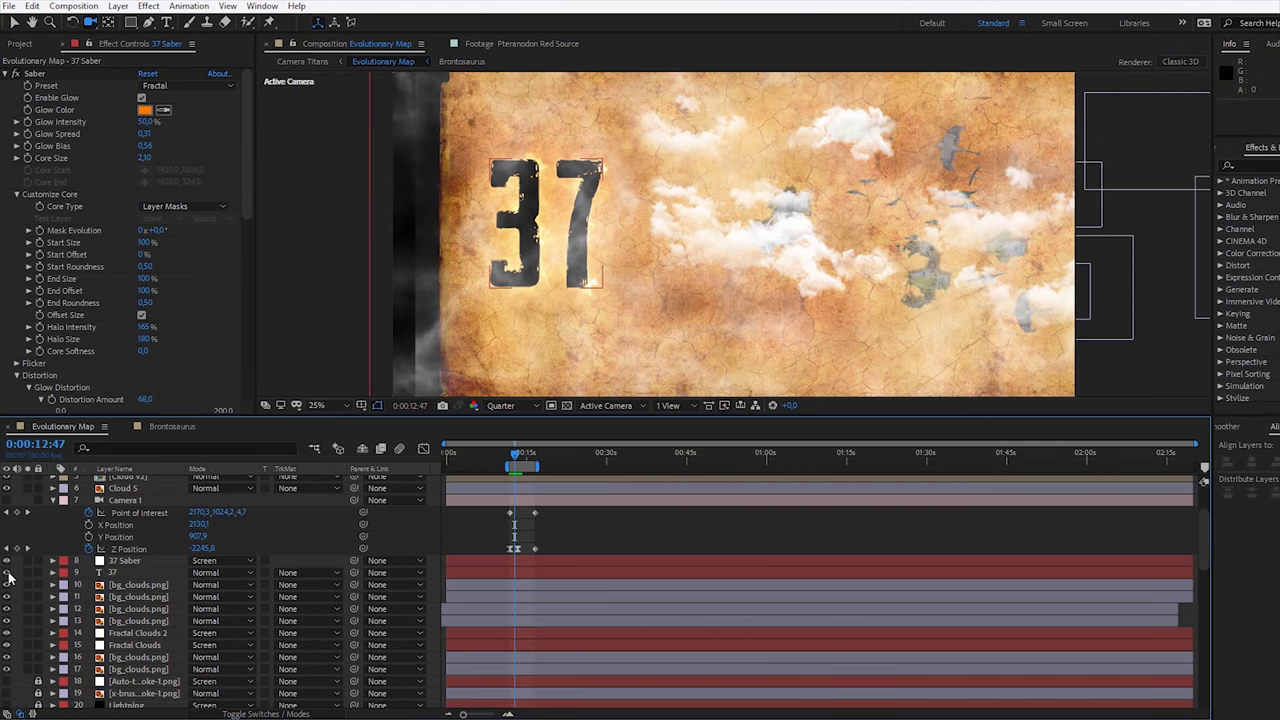
{"action": "key", "text": "F11"}
{"action": "left_click", "coordinate": [92, 563]}
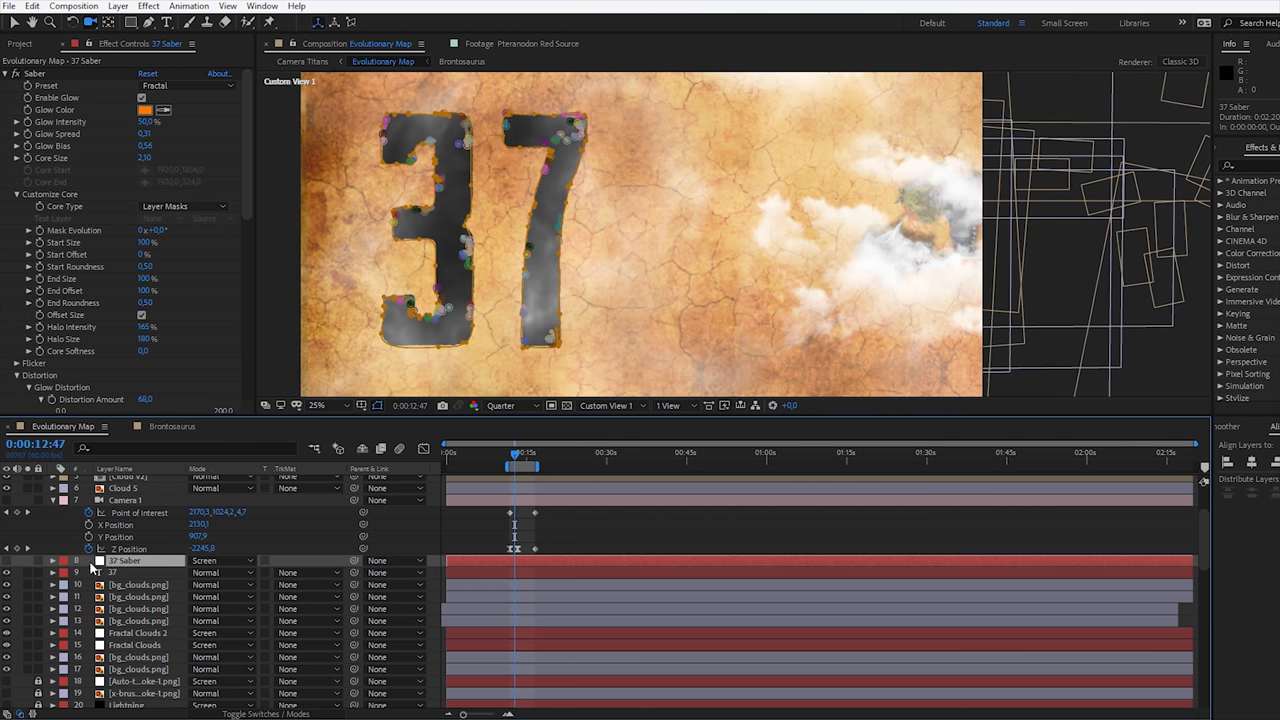
{"action": "left_click", "coordinate": [7, 561]}
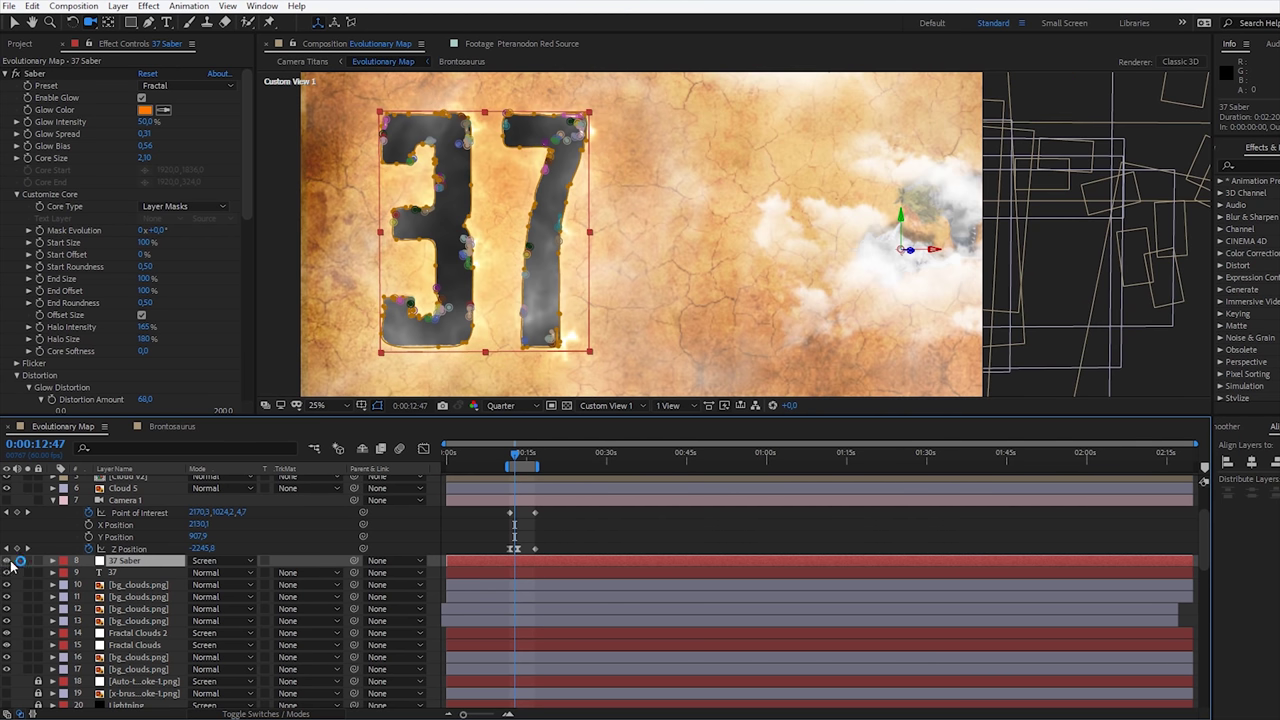
{"action": "left_click", "coordinate": [284, 525]}
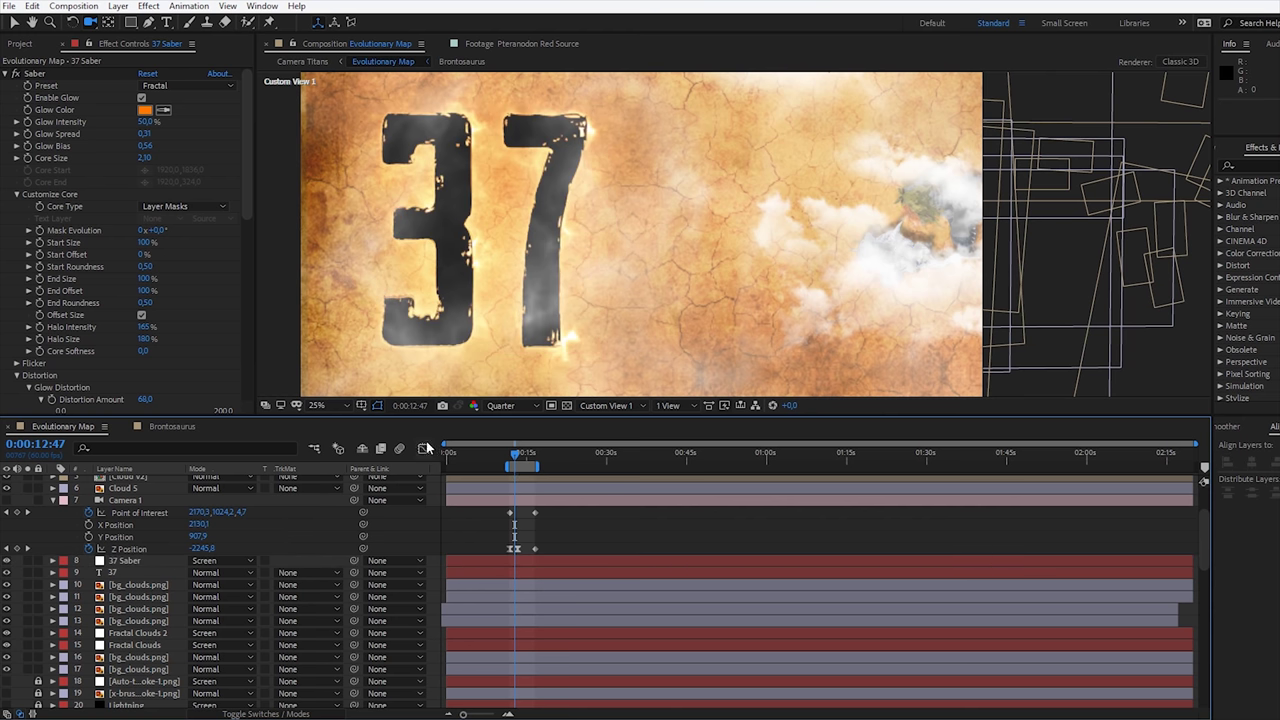
{"action": "left_click", "coordinate": [27, 561]}
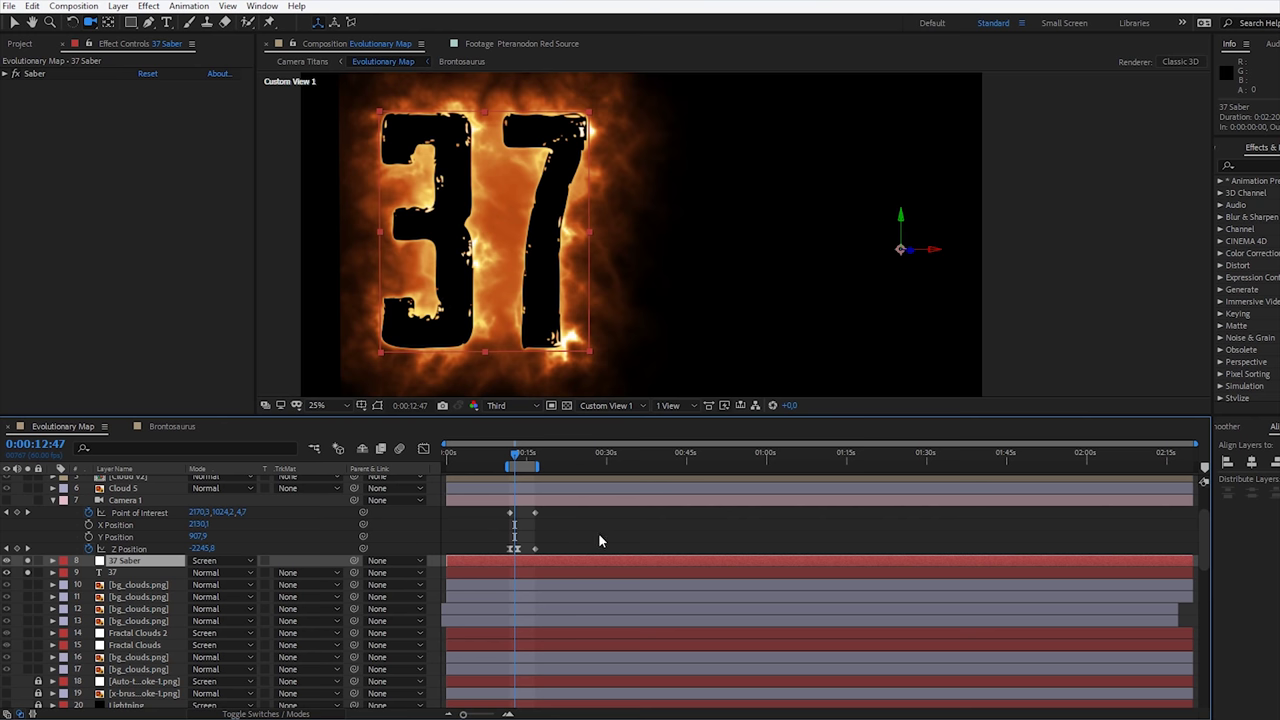
- Apply the Grow Bounds effect to 37 Saber through the FX Console search 'grow'
{"action": "key", "text": "ctrl+space"}
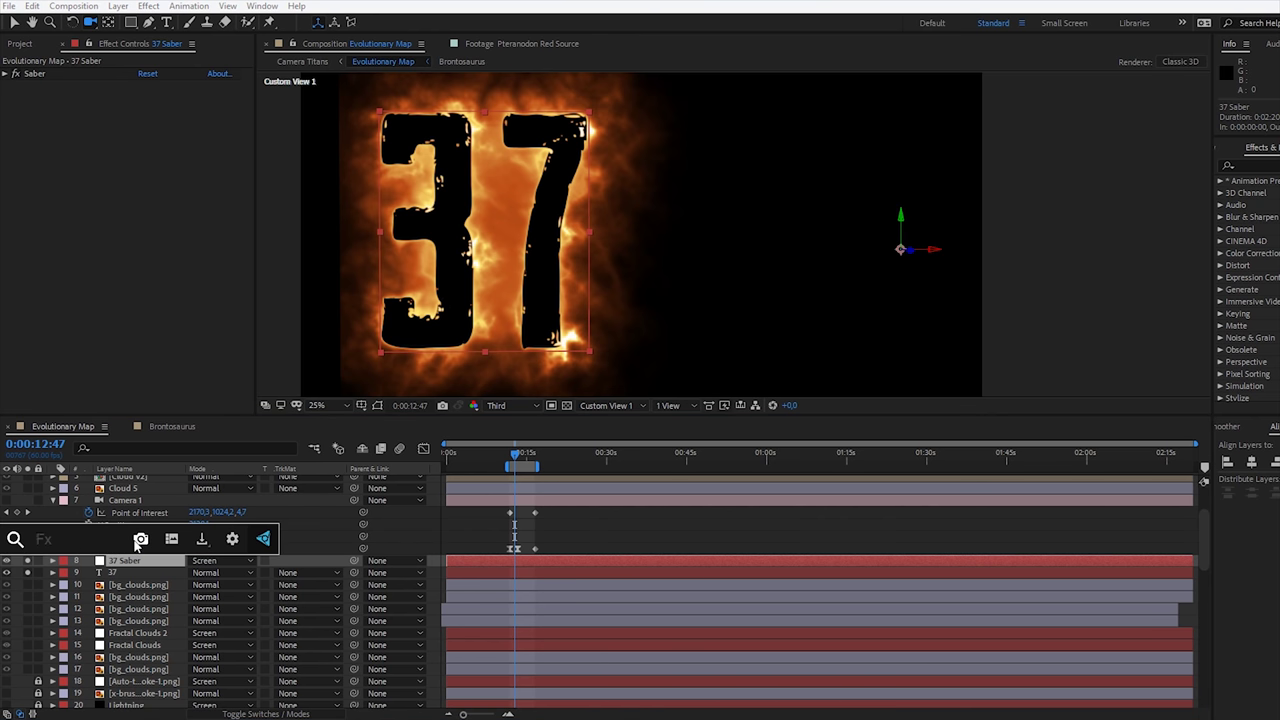
{"action": "type", "text": "grow"}
{"action": "key", "text": "Return"}
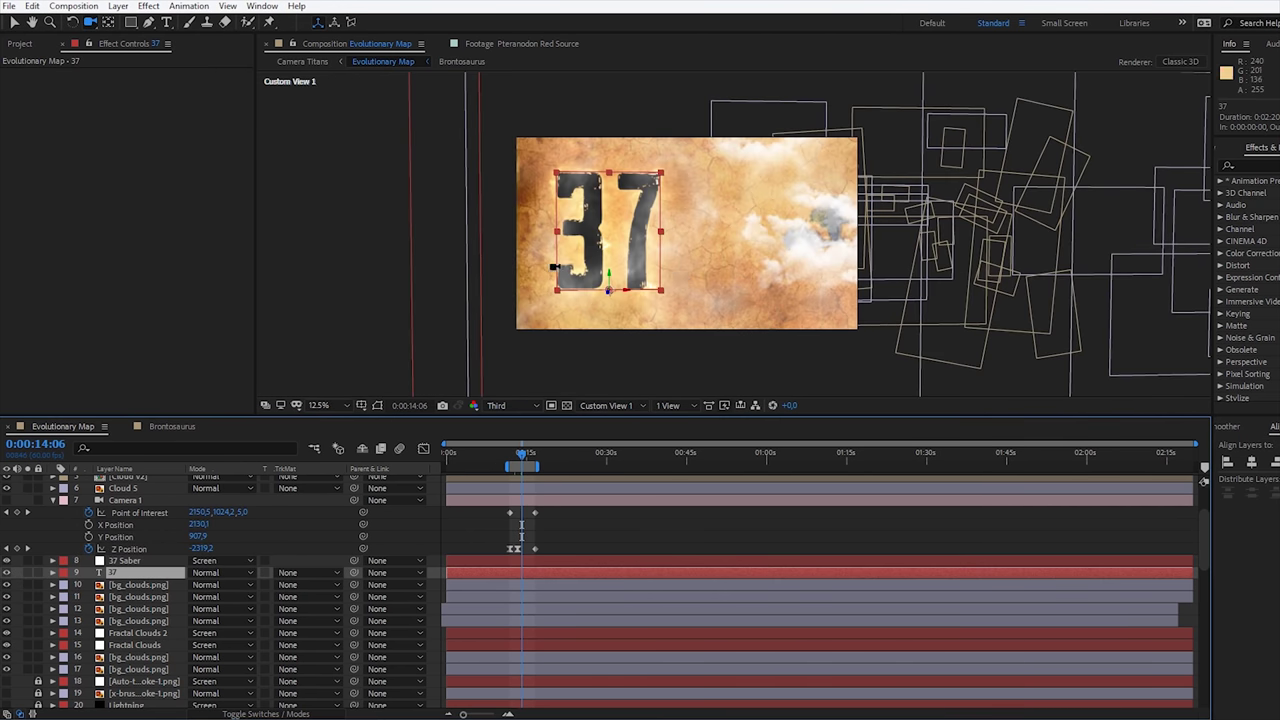
{"action": "scroll", "coordinate": [626, 247], "scroll_direction": "down", "scroll_amount": 2}
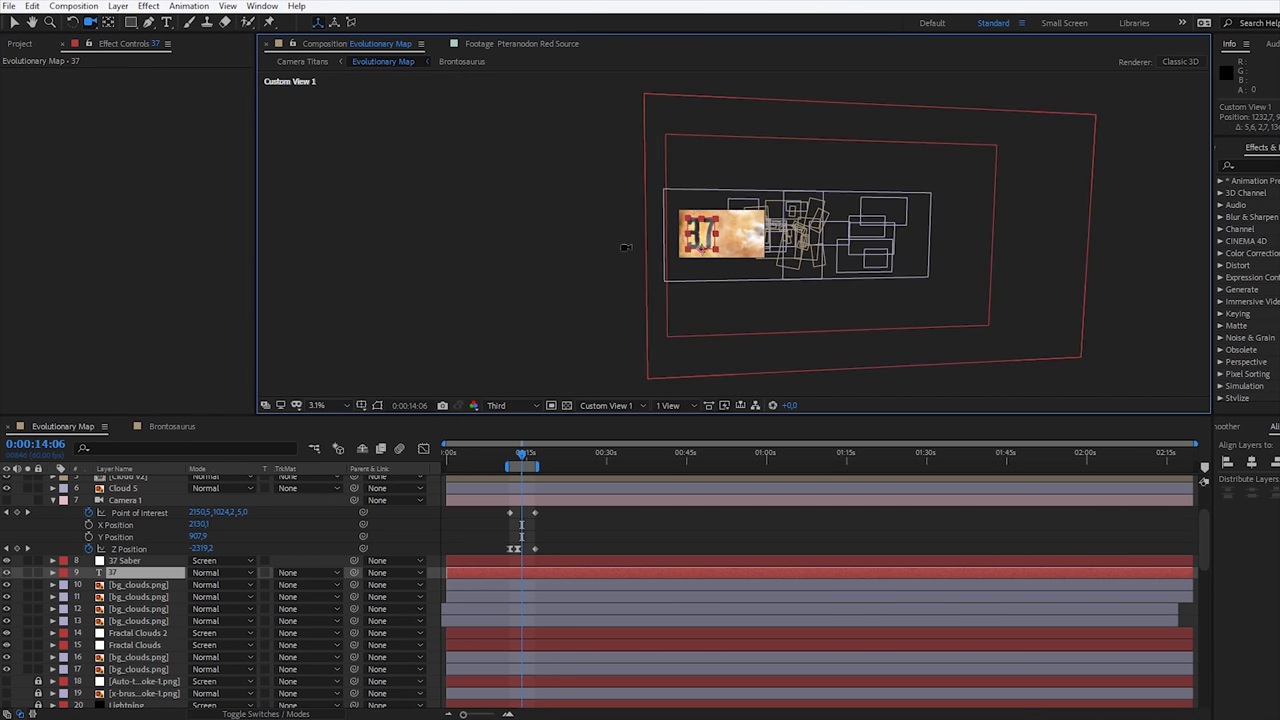
{"action": "mouse_move", "coordinate": [626, 247]}
{"action": "left_mouse_down"}
{"action": "mouse_move", "coordinate": [644, 228]}
{"action": "mouse_move", "coordinate": [700, 228]}
{"action": "left_mouse_up"}
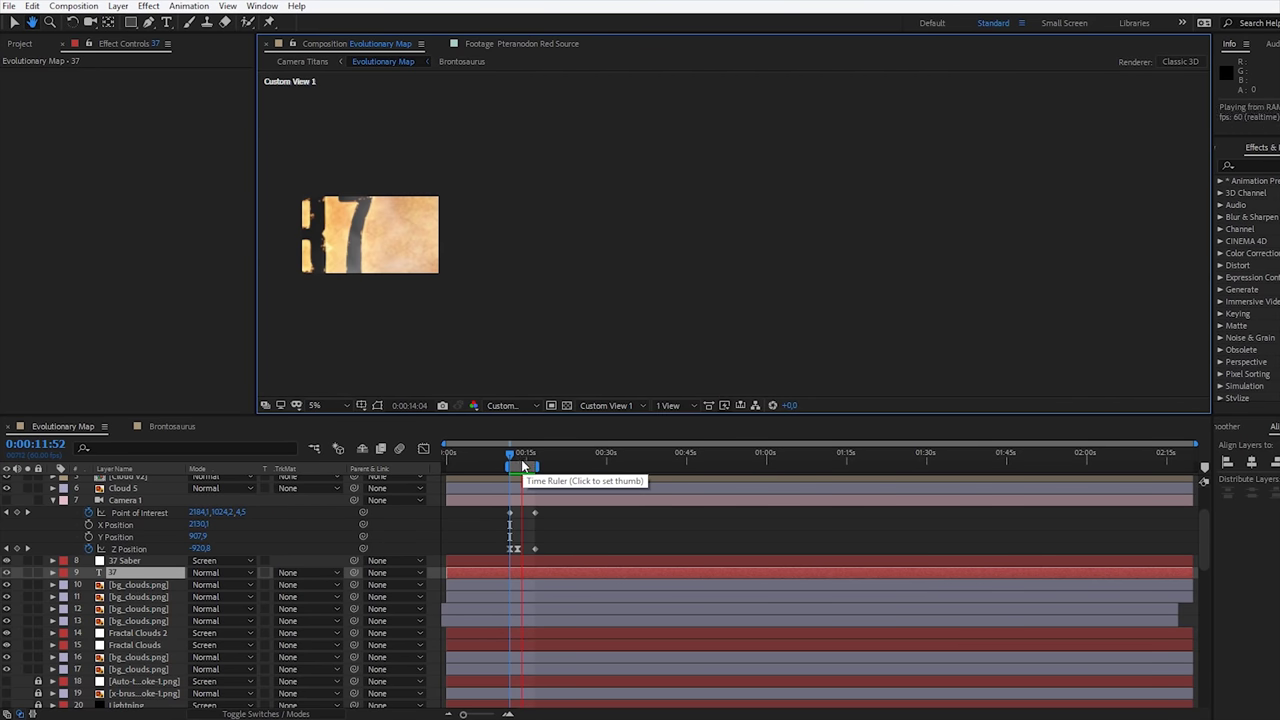
{"action": "left_click_drag", "start_coordinate": [521, 459], "coordinate": [543, 573]}
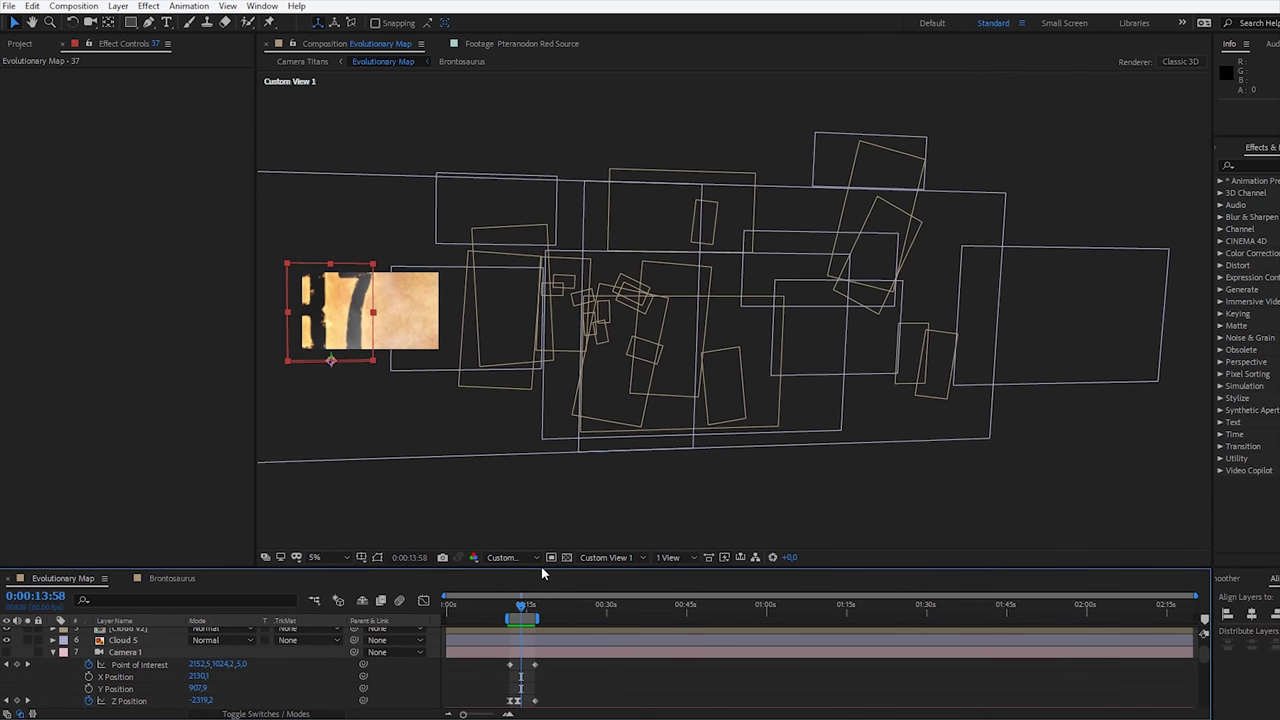
{"action": "left_click_drag", "start_coordinate": [519, 606], "coordinate": [508, 606]}
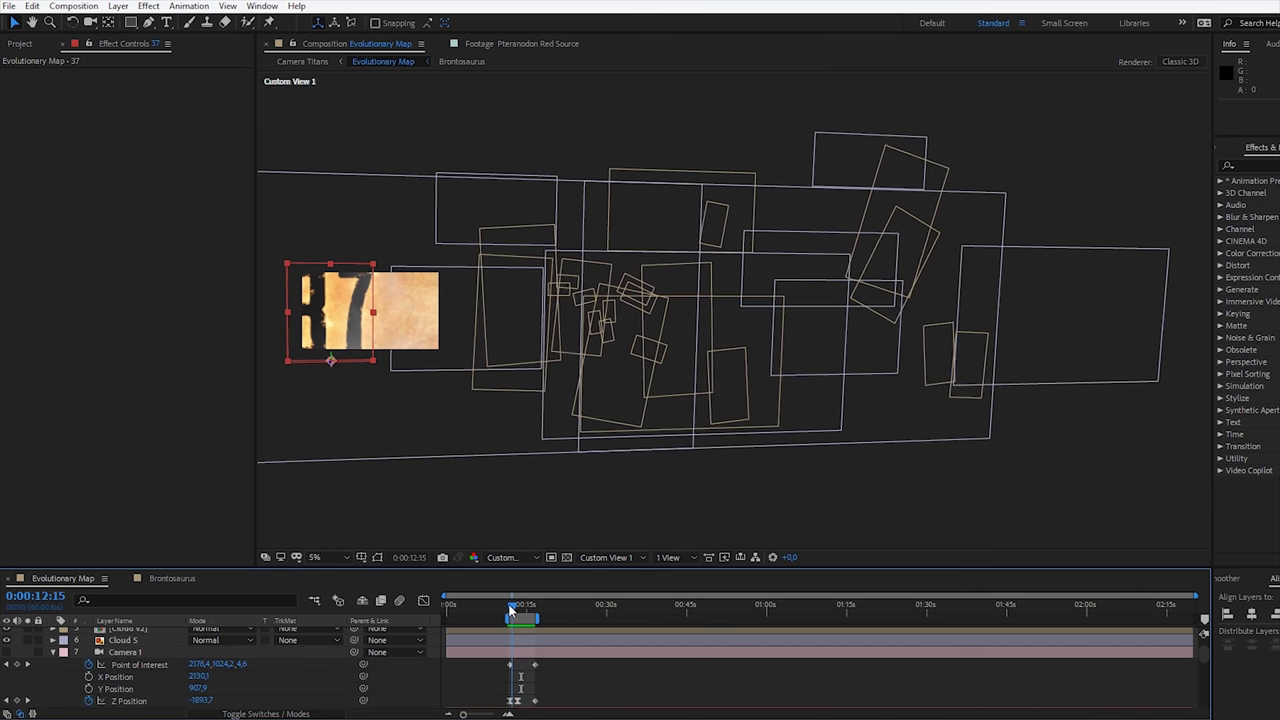
{"action": "key", "text": "h"}
{"action": "left_click_drag", "start_coordinate": [615, 357], "coordinate": [672, 358]}
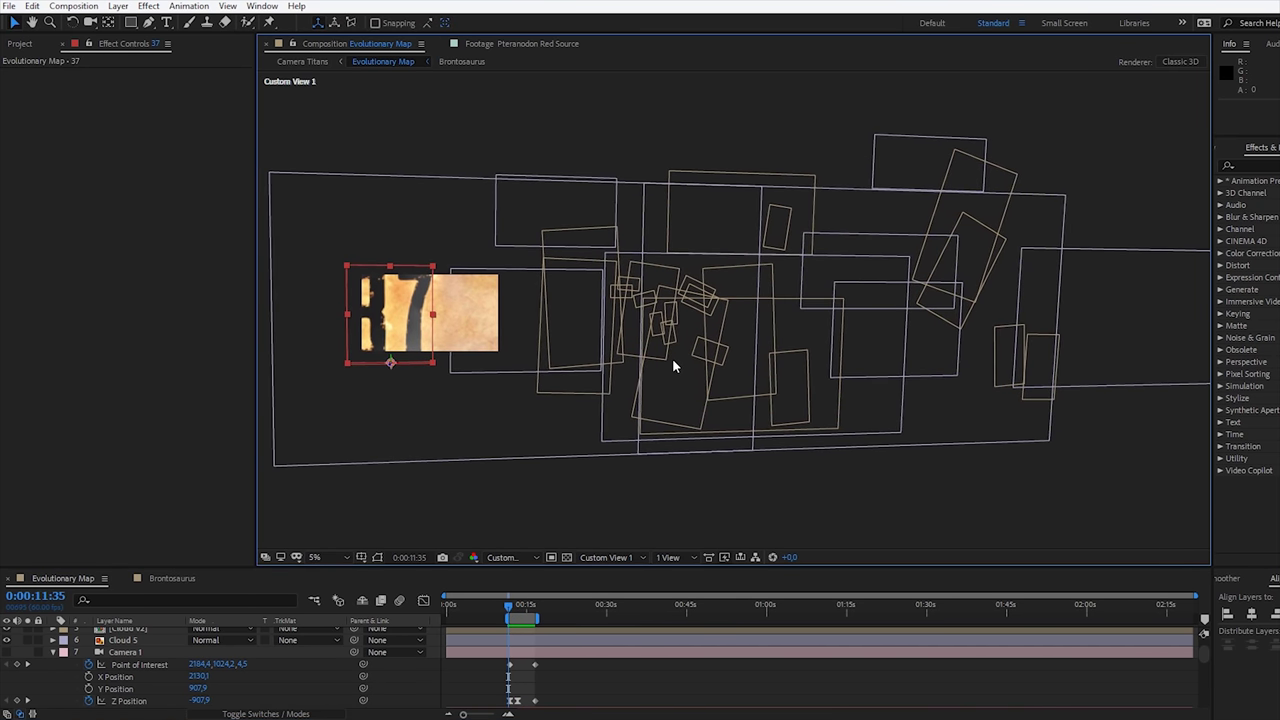
{"action": "key", "text": "v"}
{"action": "key", "text": "period"}
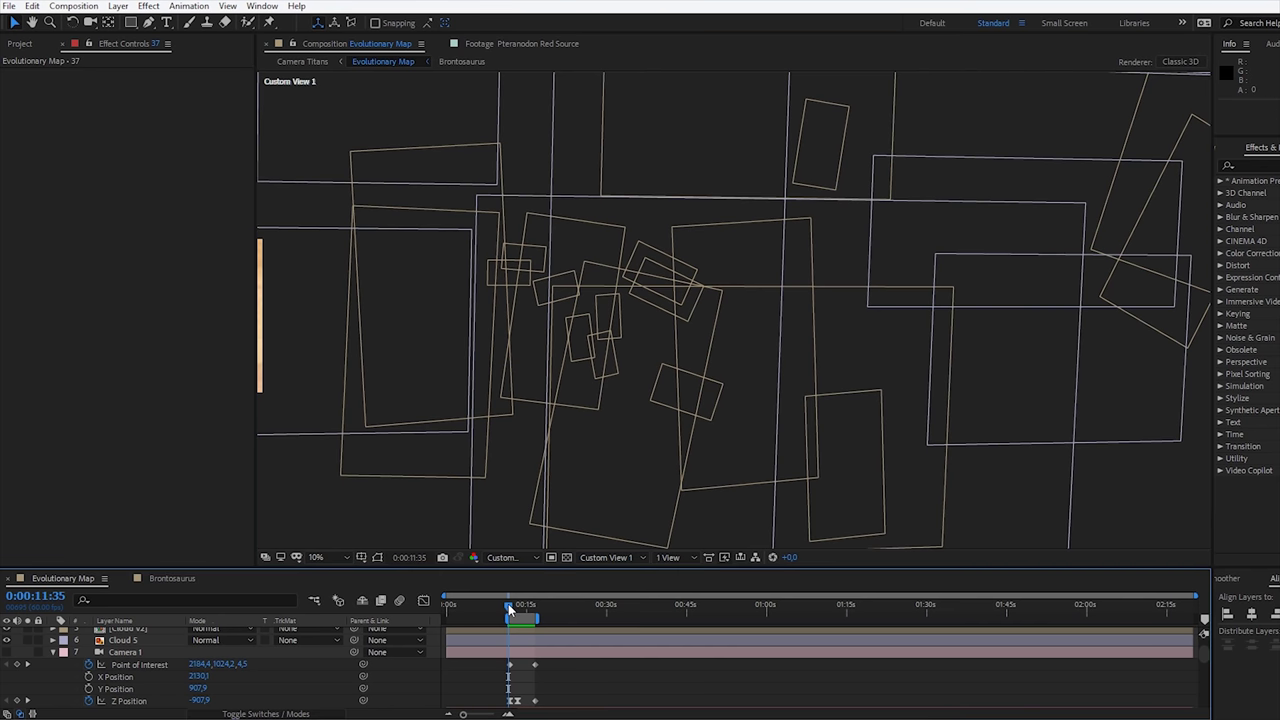
{"action": "left_click_drag", "start_coordinate": [508, 605], "coordinate": [534, 611]}
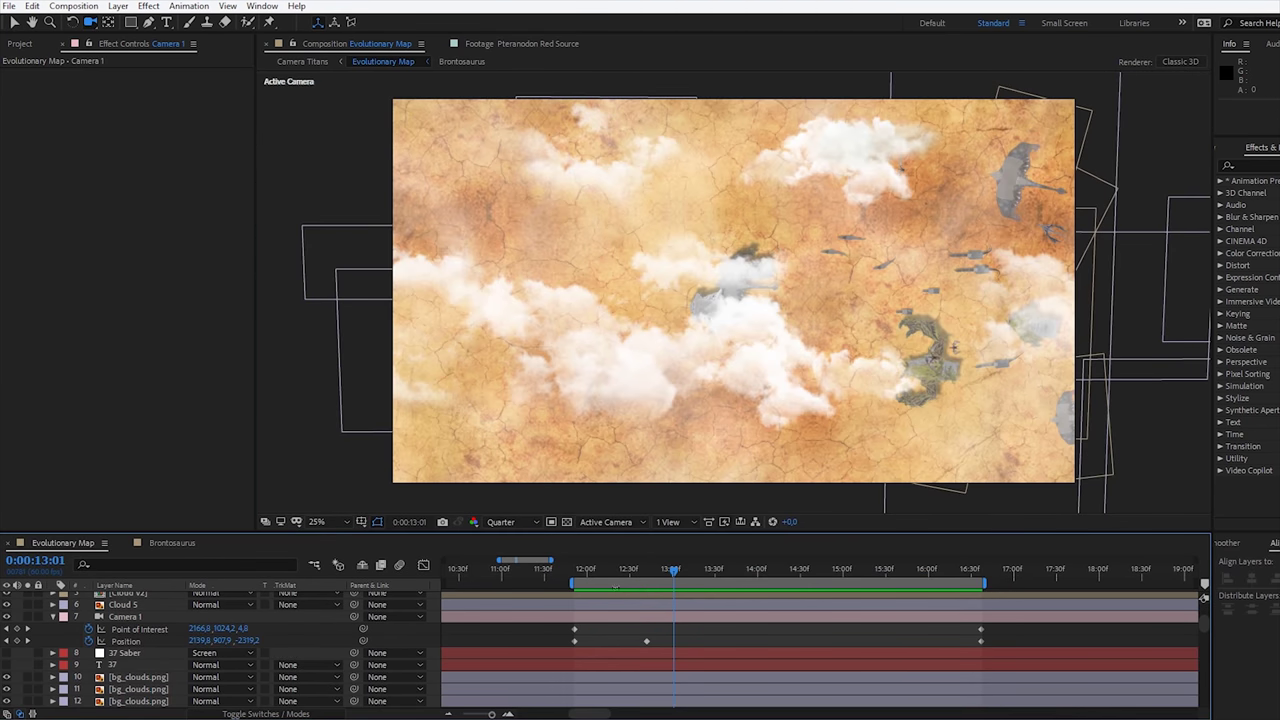
- Preview the camera fly-through from its first keyframe and select Camera 1's Position property
{"action": "left_click_drag", "start_coordinate": [627, 578], "coordinate": [578, 578]}
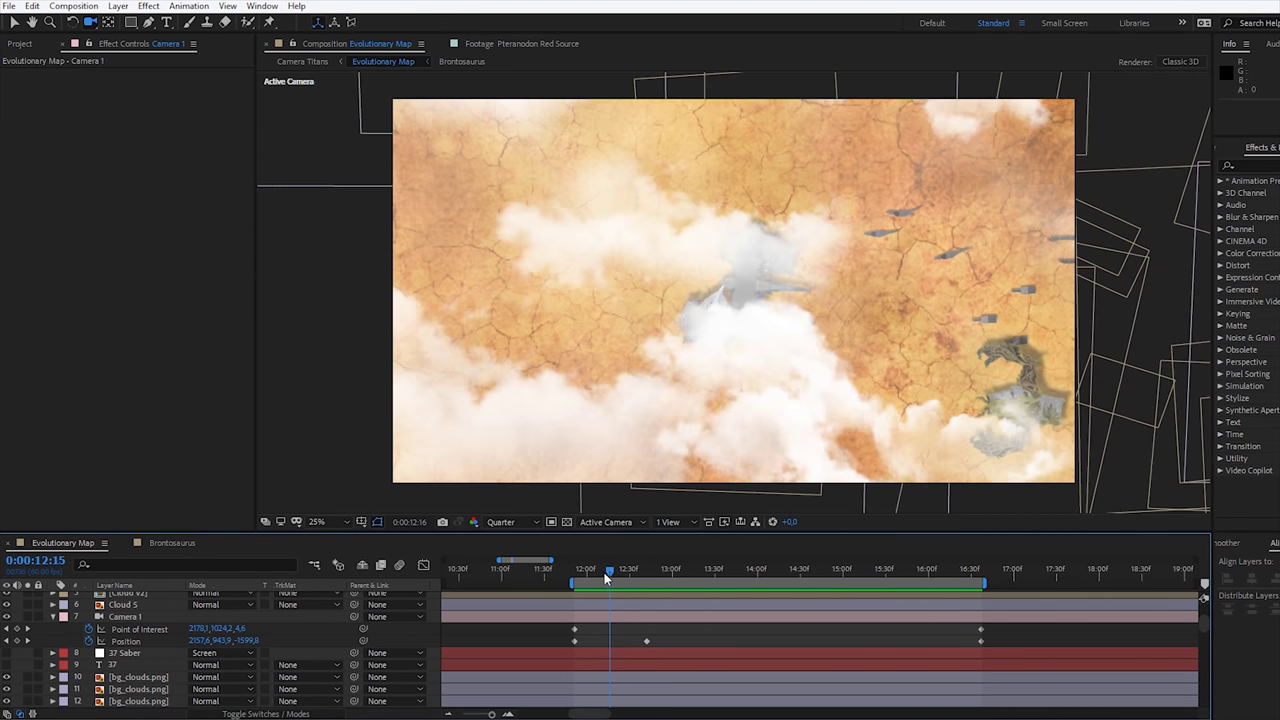
{"action": "key", "text": "space"}
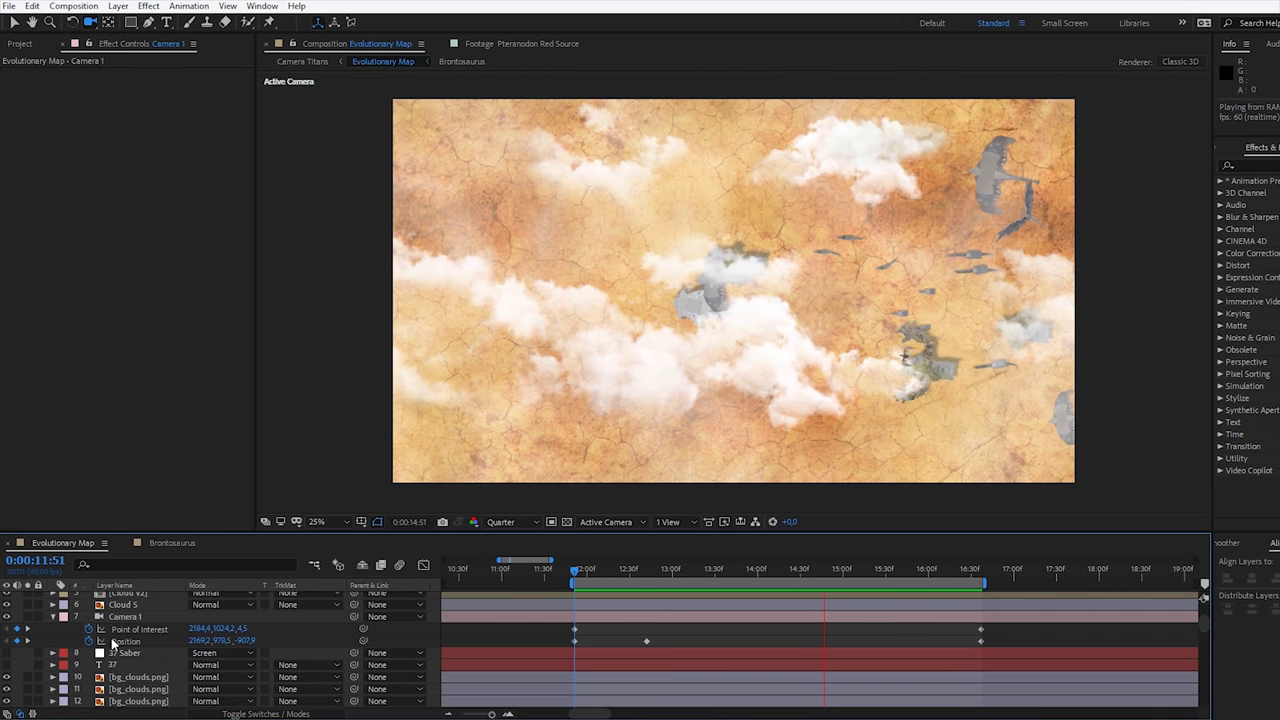
{"action": "left_click", "coordinate": [119, 641]}
- Show Camera 1's Position curves in the Graph Editor, enlarged, with the ending keyframes selected
{"action": "left_click", "coordinate": [423, 567]}
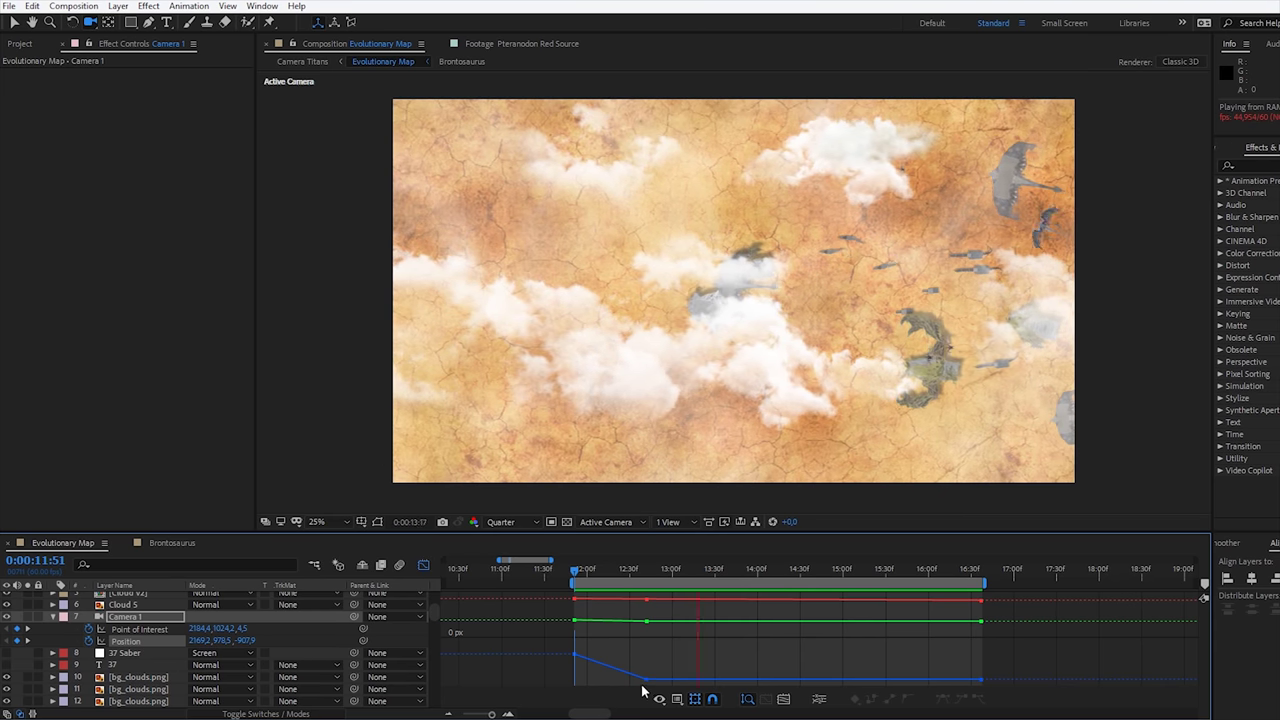
{"action": "scroll", "coordinate": [643, 650], "scroll_direction": "up", "scroll_amount": 2, "text": "alt"}
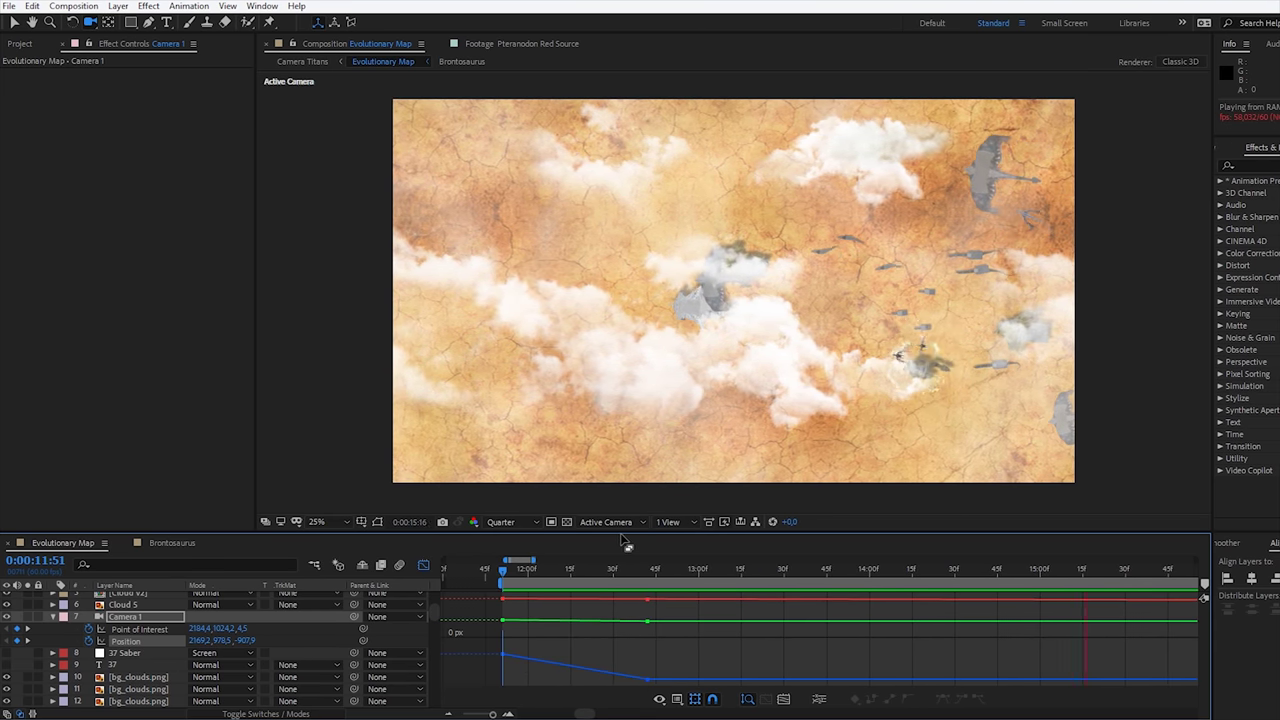
{"action": "left_click_drag", "start_coordinate": [637, 544], "coordinate": [637, 468]}
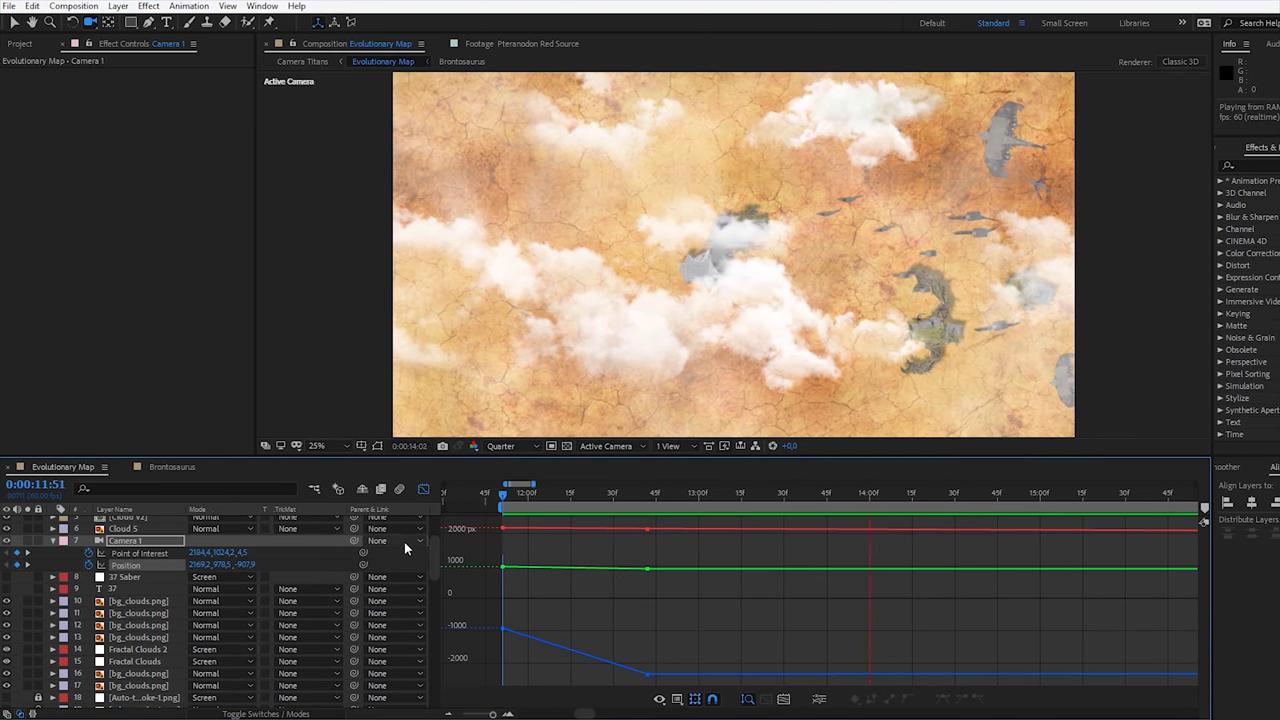
{"action": "left_click", "coordinate": [647, 674]}
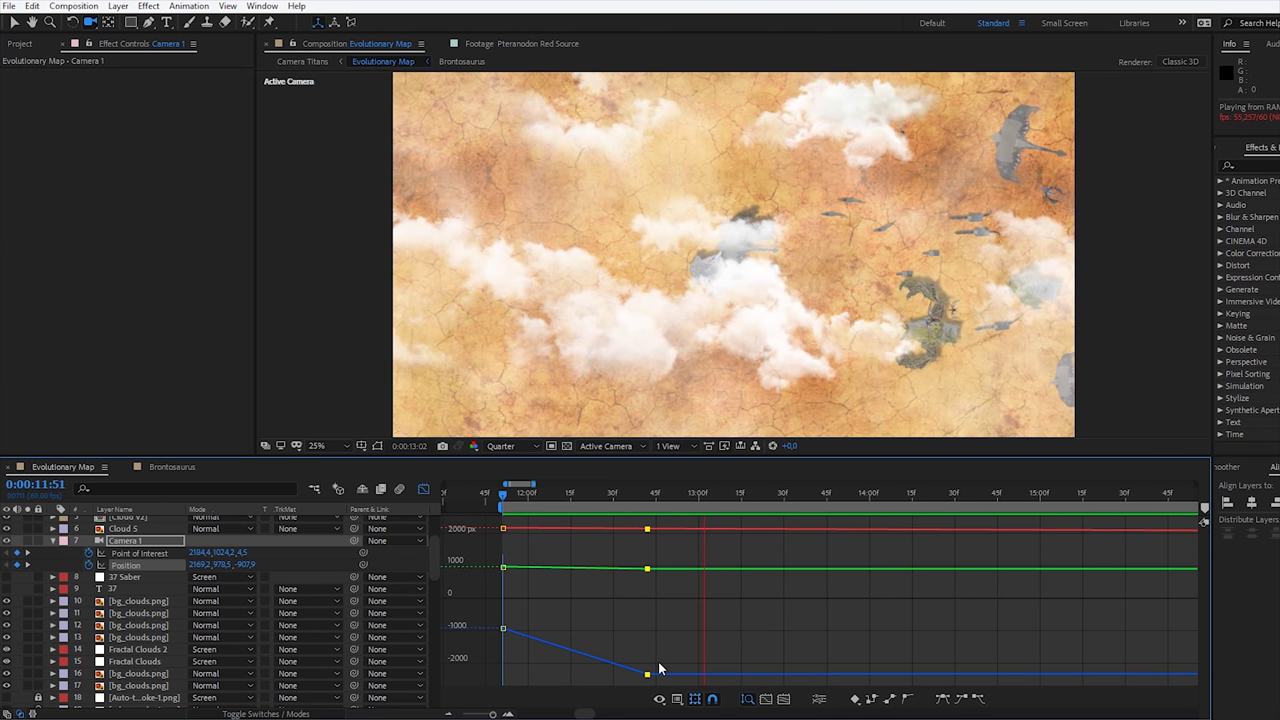
{"action": "left_click", "coordinate": [147, 554]}
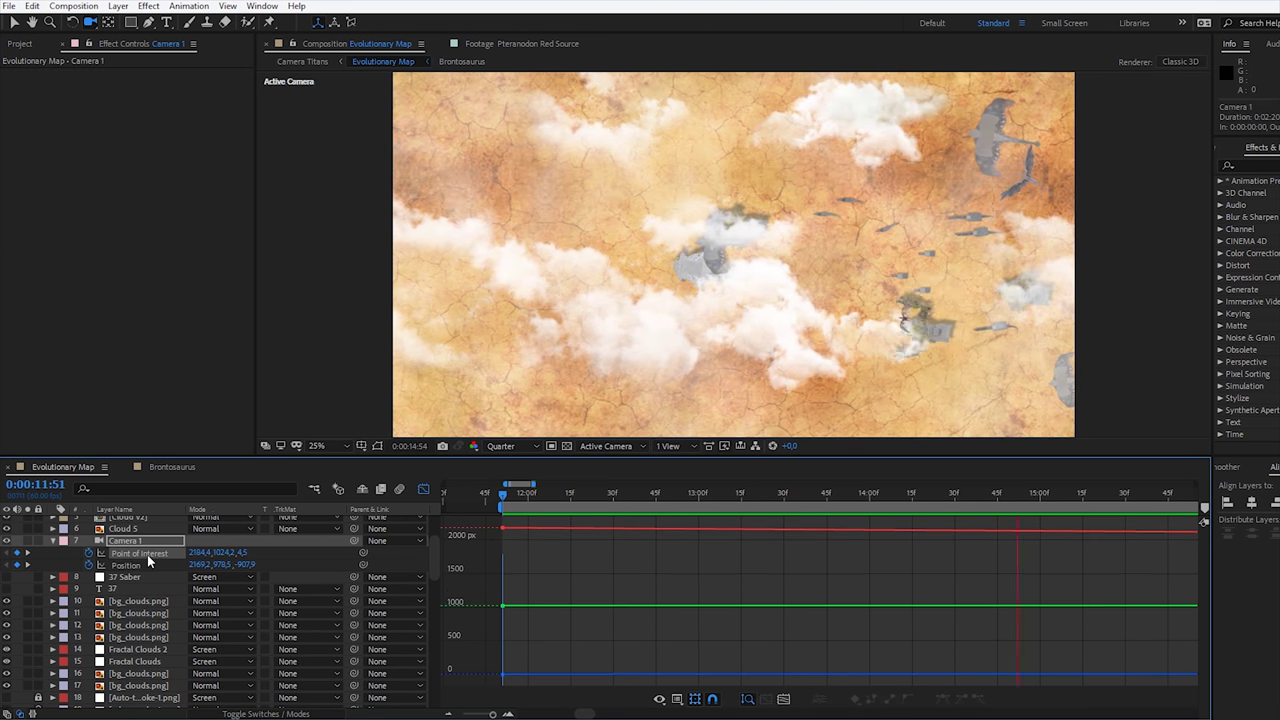
{"action": "left_click", "coordinate": [147, 565]}
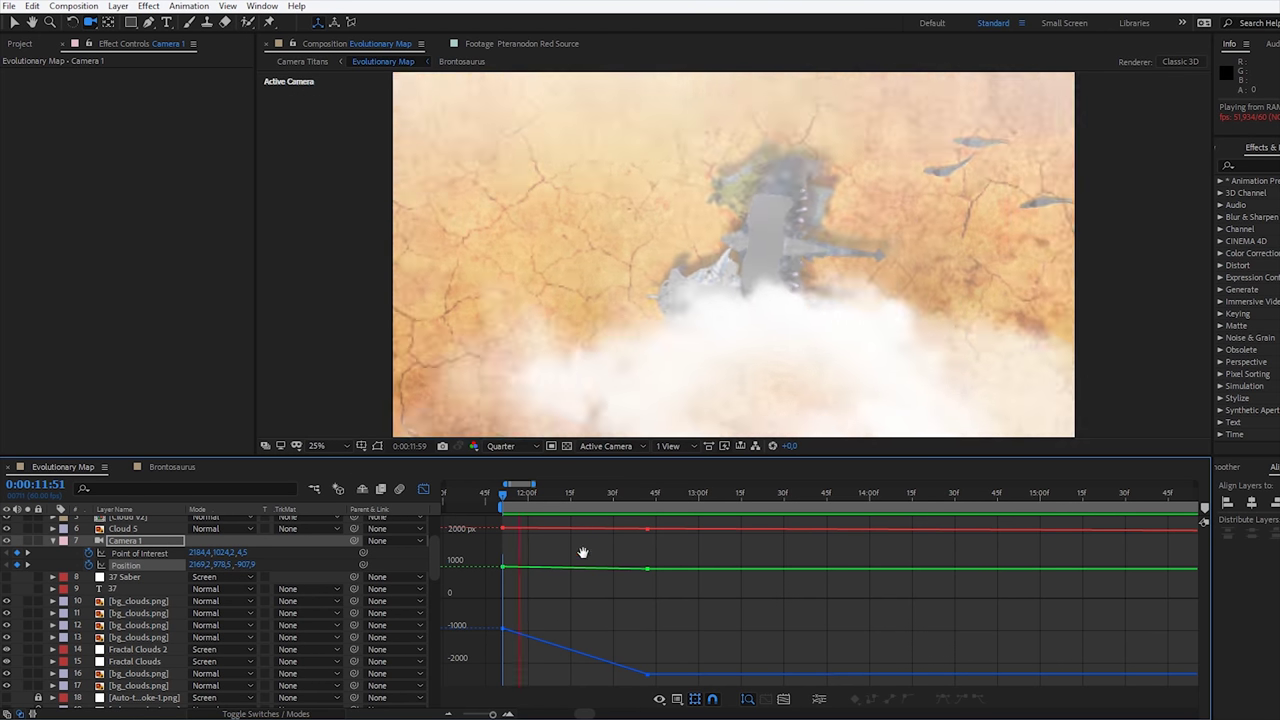
{"action": "left_click", "coordinate": [545, 491]}
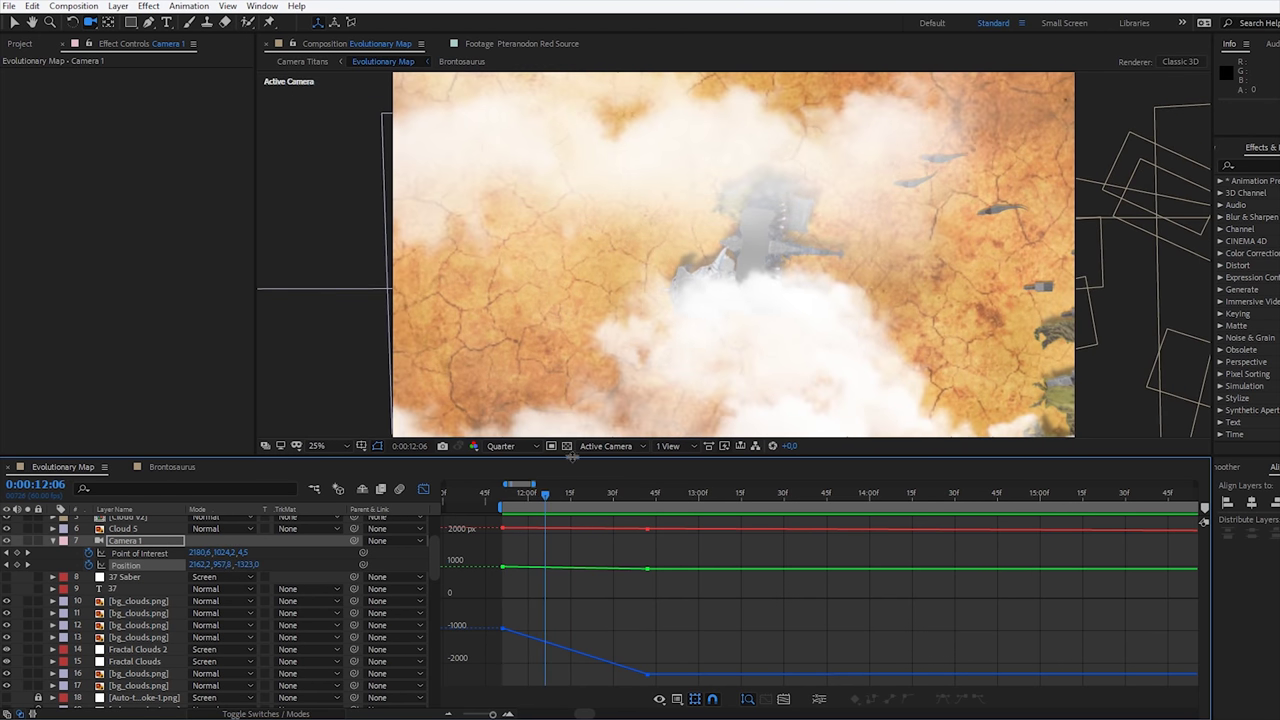
{"action": "mouse_move", "coordinate": [572, 457]}
{"action": "left_mouse_down"}
{"action": "mouse_move", "coordinate": [571, 416]}
{"action": "mouse_move", "coordinate": [598, 459]}
{"action": "mouse_move", "coordinate": [719, 484]}
{"action": "mouse_move", "coordinate": [545, 476]}
{"action": "mouse_move", "coordinate": [1046, 517]}
{"action": "mouse_move", "coordinate": [555, 496]}
{"action": "mouse_move", "coordinate": [1022, 537]}
{"action": "mouse_move", "coordinate": [646, 487]}
{"action": "left_mouse_up"}
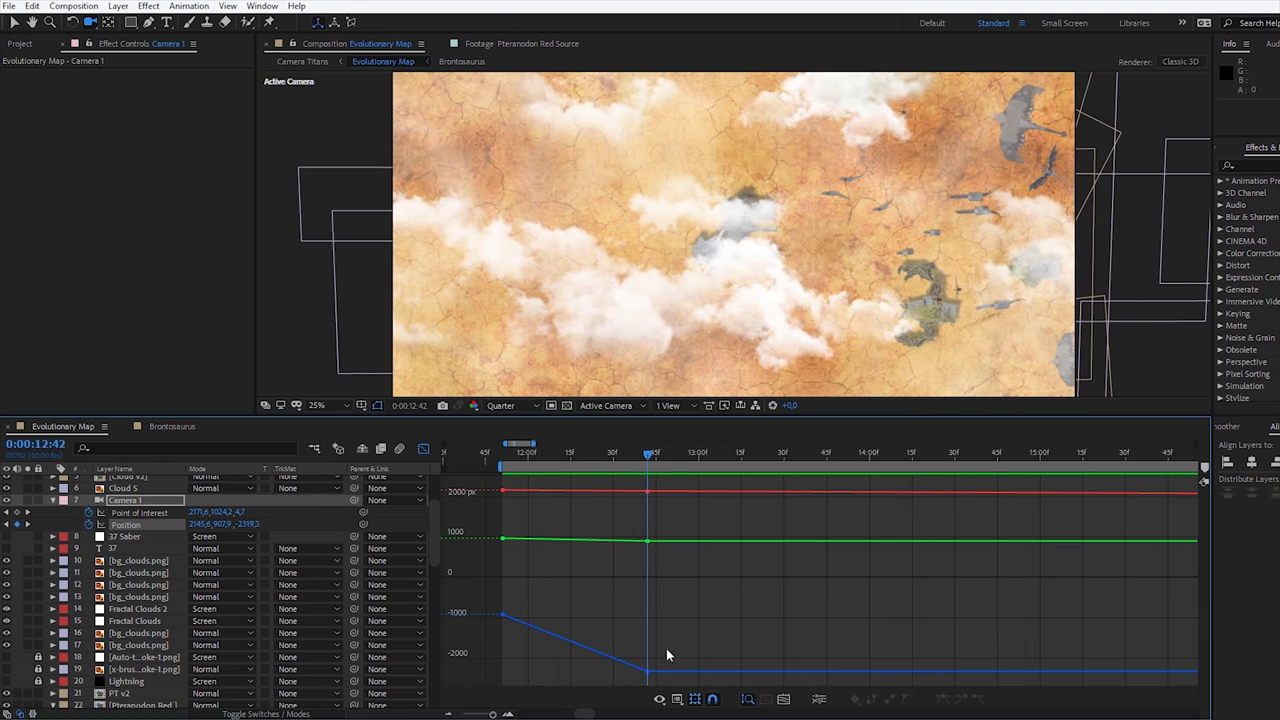
- Apply Easy Ease to Camera 1's ending Position keyframes and check the final value
{"action": "right_click", "coordinate": [647, 674]}
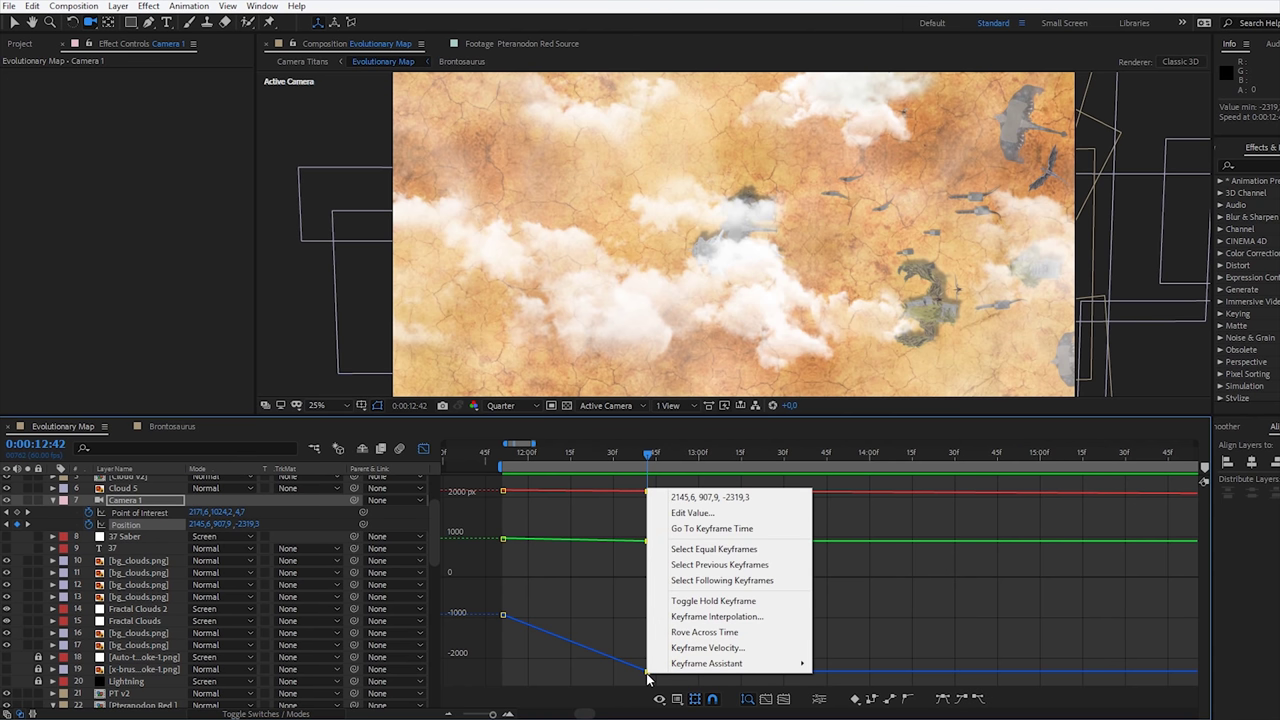
{"action": "left_click", "coordinate": [647, 678]}
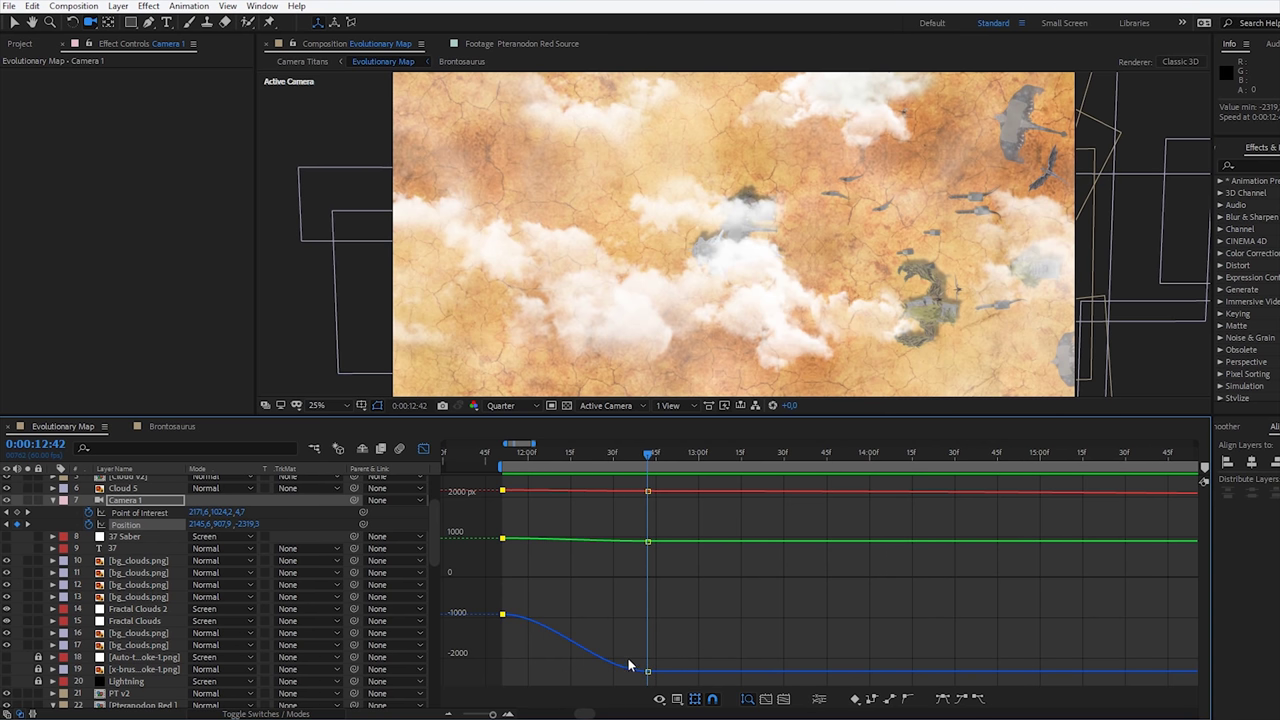
{"action": "left_click", "coordinate": [650, 674]}
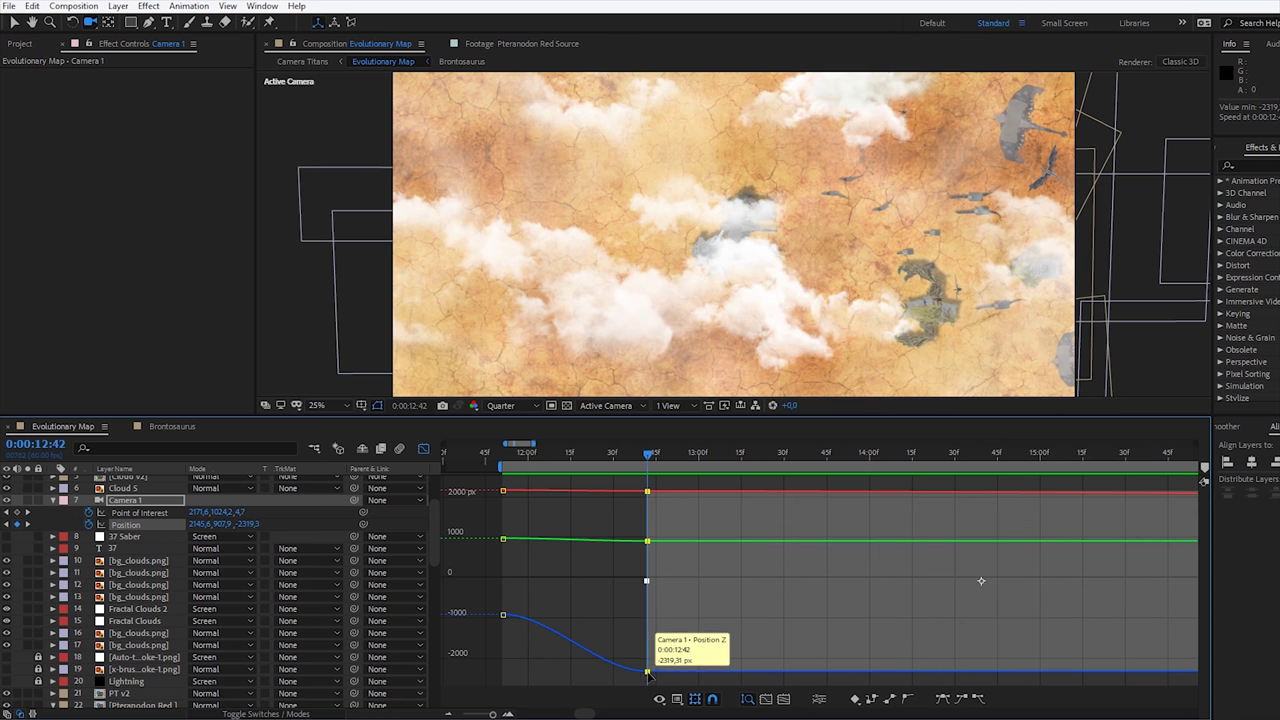
{"action": "double_click", "coordinate": [648, 674]}
{"action": "key", "text": "Escape"}
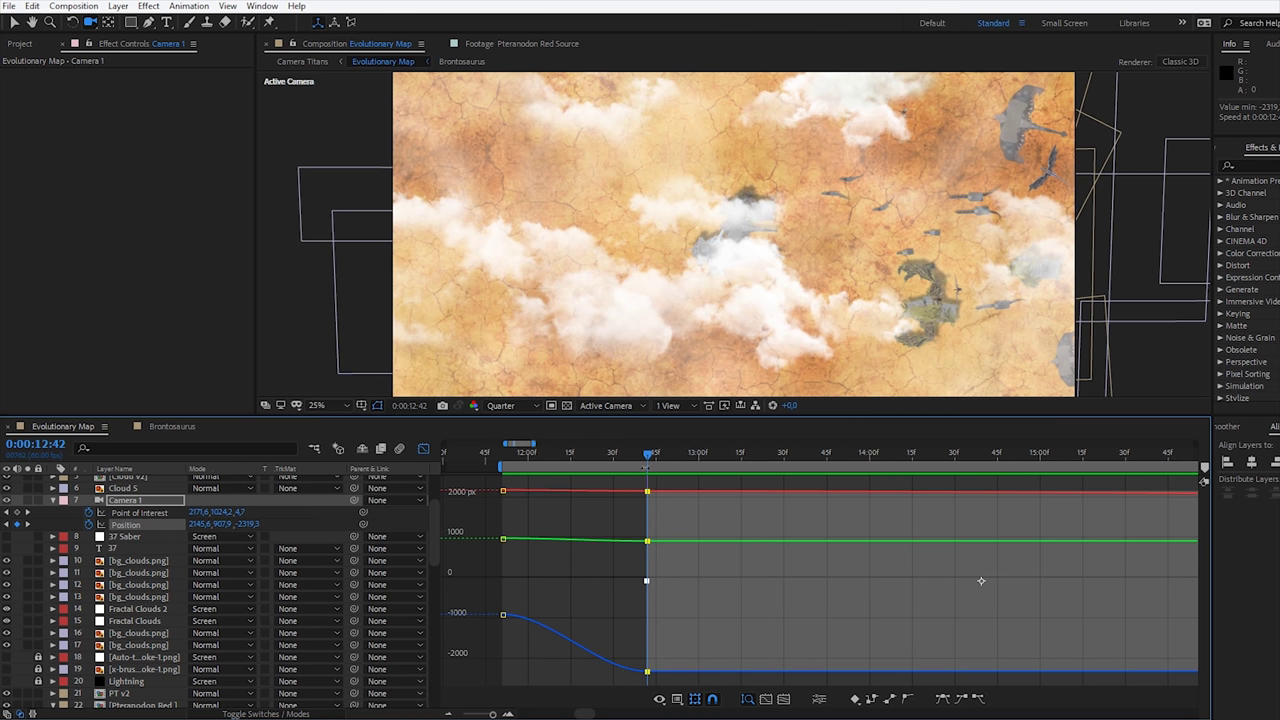
{"action": "left_click_drag", "start_coordinate": [648, 460], "coordinate": [503, 460]}
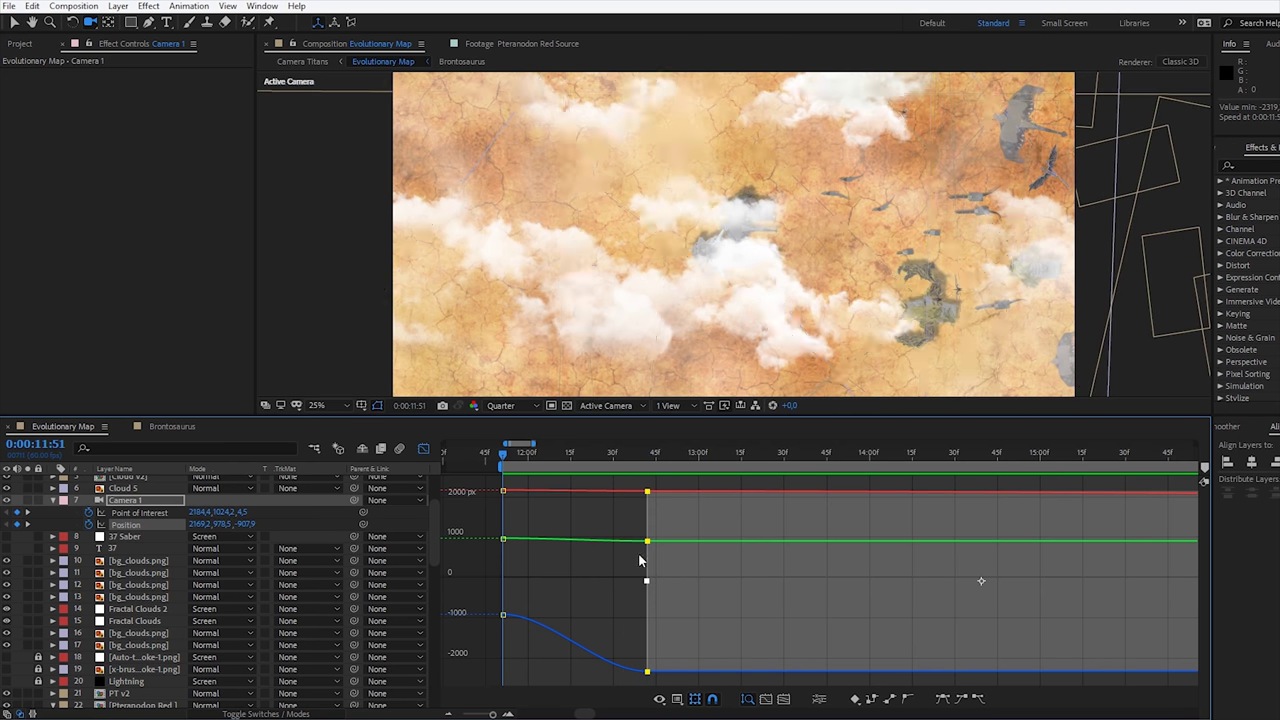
- Separate Position into X, Y, Z and reshape Z: quick drop, long gentle stop
{"action": "right_click", "coordinate": [126, 524]}
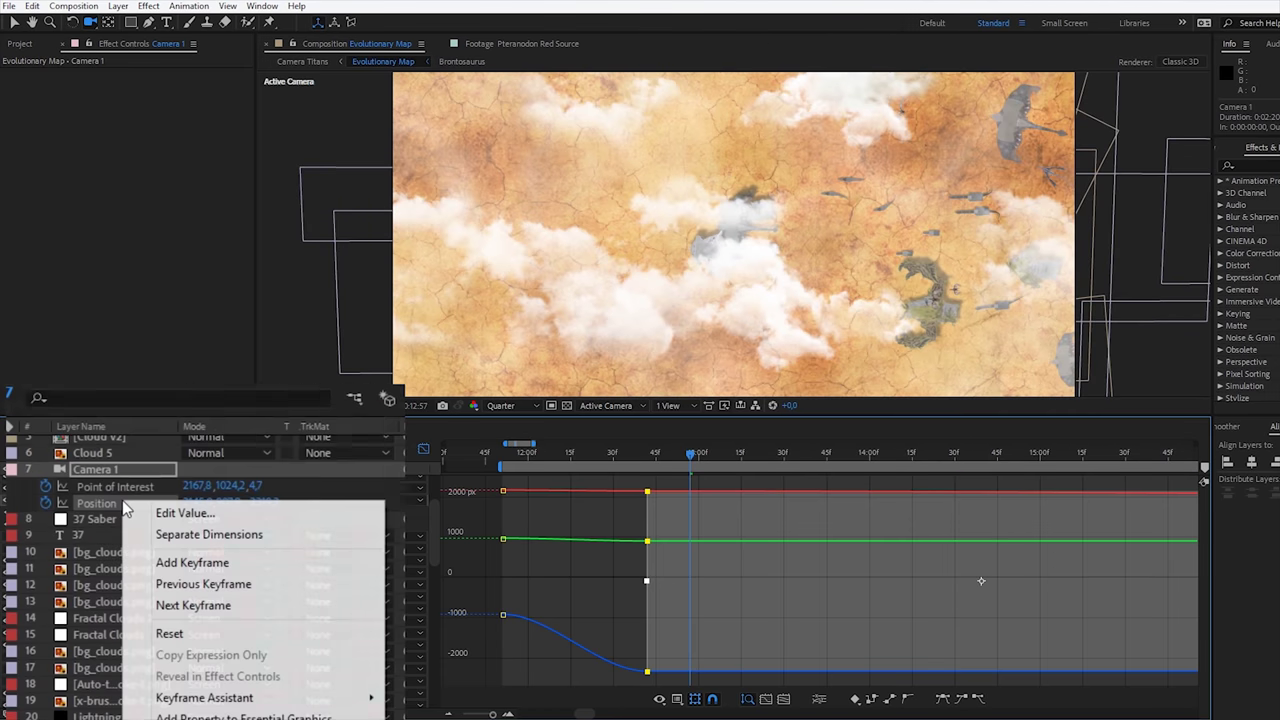
{"action": "left_click", "coordinate": [165, 470]}
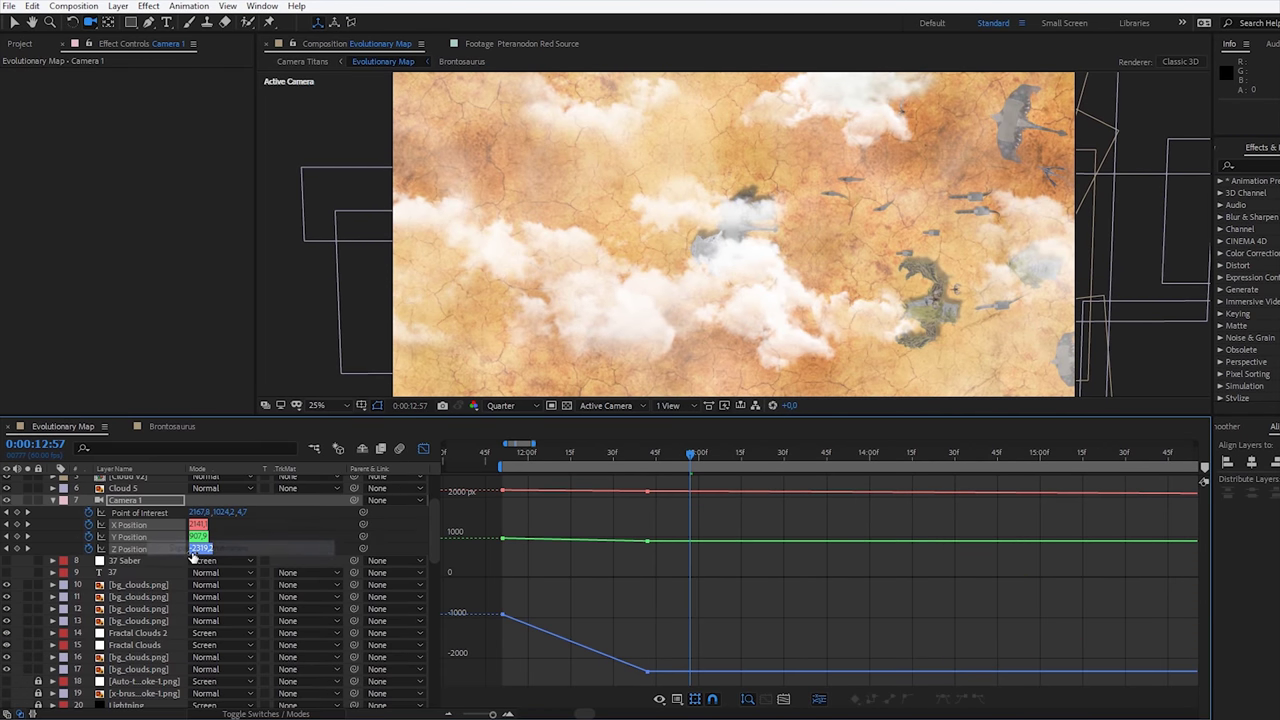
{"action": "left_click", "coordinate": [148, 549]}
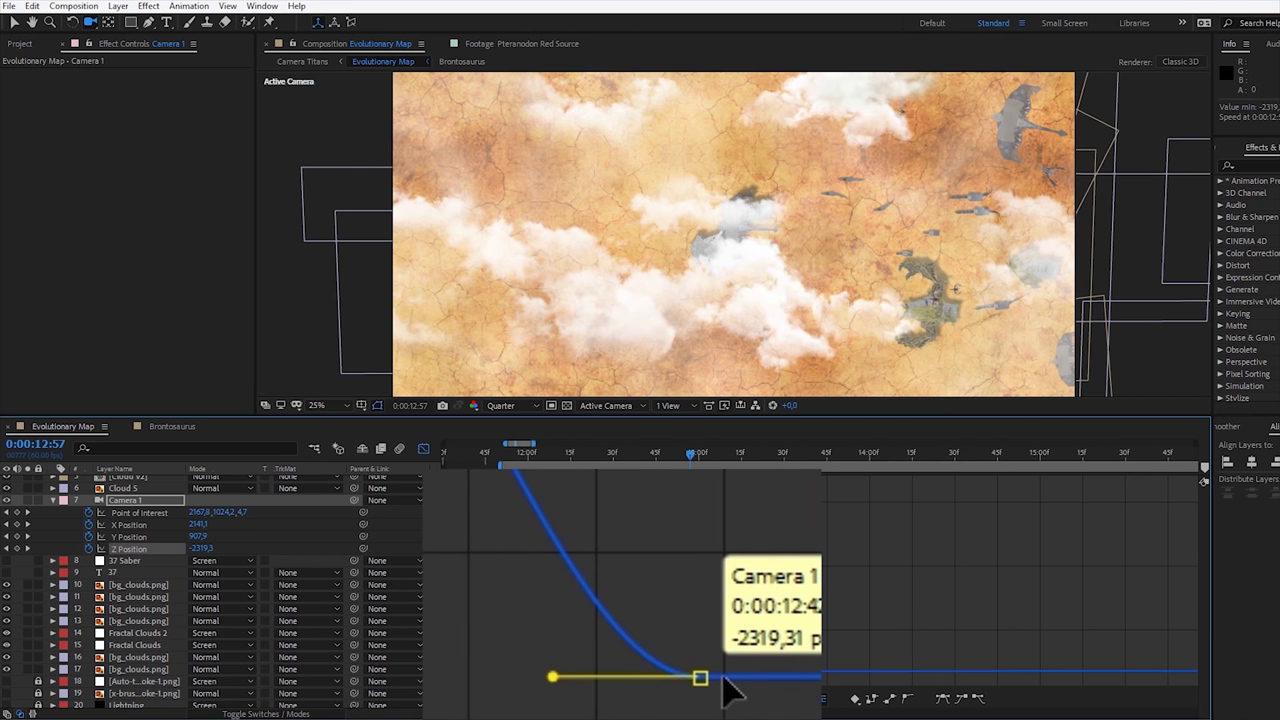
{"action": "mouse_move", "coordinate": [698, 678]}
{"action": "left_mouse_down"}
{"action": "mouse_move", "coordinate": [757, 677]}
{"action": "mouse_move", "coordinate": [430, 678]}
{"action": "left_mouse_up"}
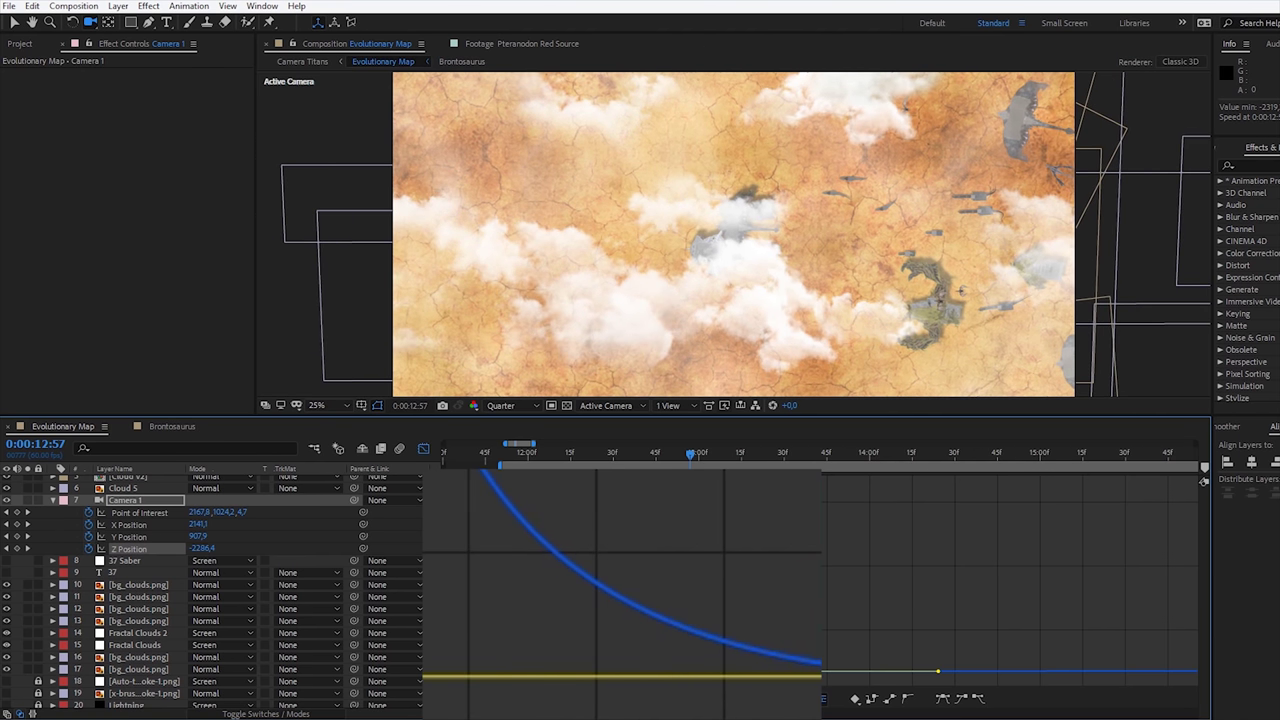
{"action": "mouse_move", "coordinate": [588, 493]}
{"action": "left_mouse_down"}
{"action": "mouse_move", "coordinate": [614, 491]}
{"action": "mouse_move", "coordinate": [537, 495]}
{"action": "mouse_move", "coordinate": [378, 455]}
{"action": "left_mouse_up"}
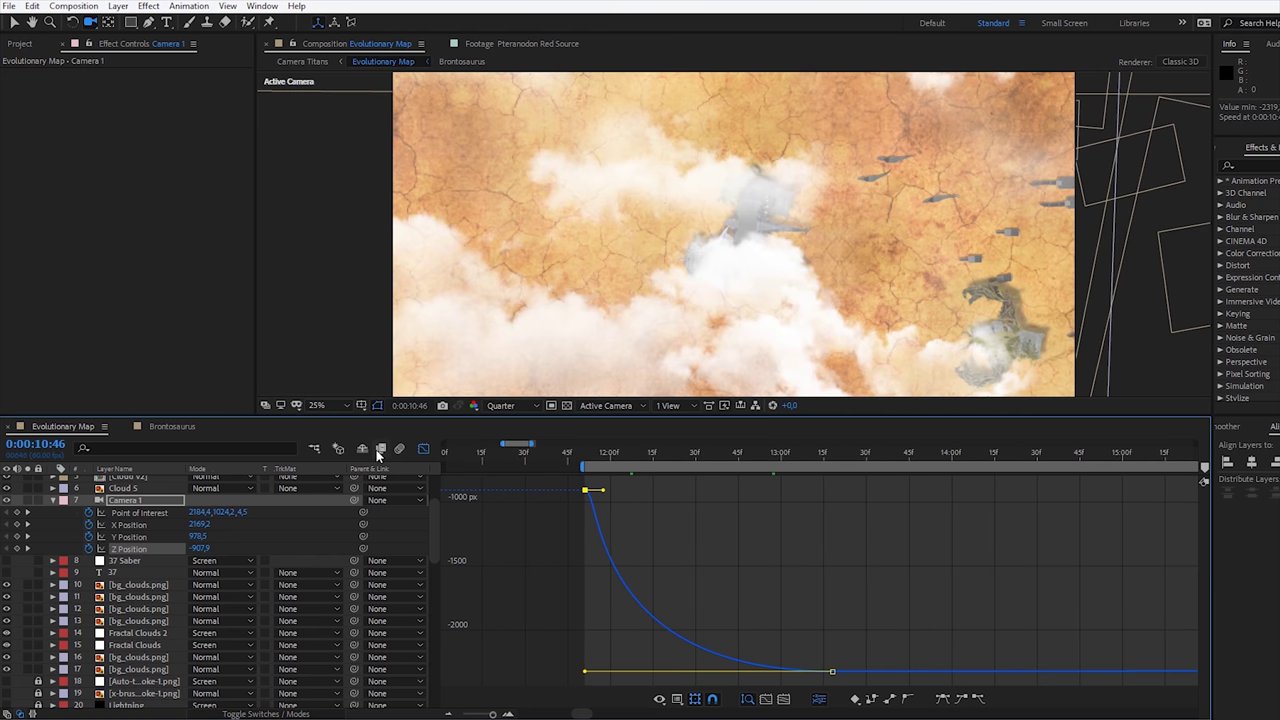
- Scrub and preview the eased camera move, then return to the layer bars view
{"action": "mouse_move", "coordinate": [573, 466]}
{"action": "left_mouse_down"}
{"action": "mouse_move", "coordinate": [613, 493]}
{"action": "mouse_move", "coordinate": [759, 515]}
{"action": "left_mouse_up"}
{"action": "key", "text": "space"}
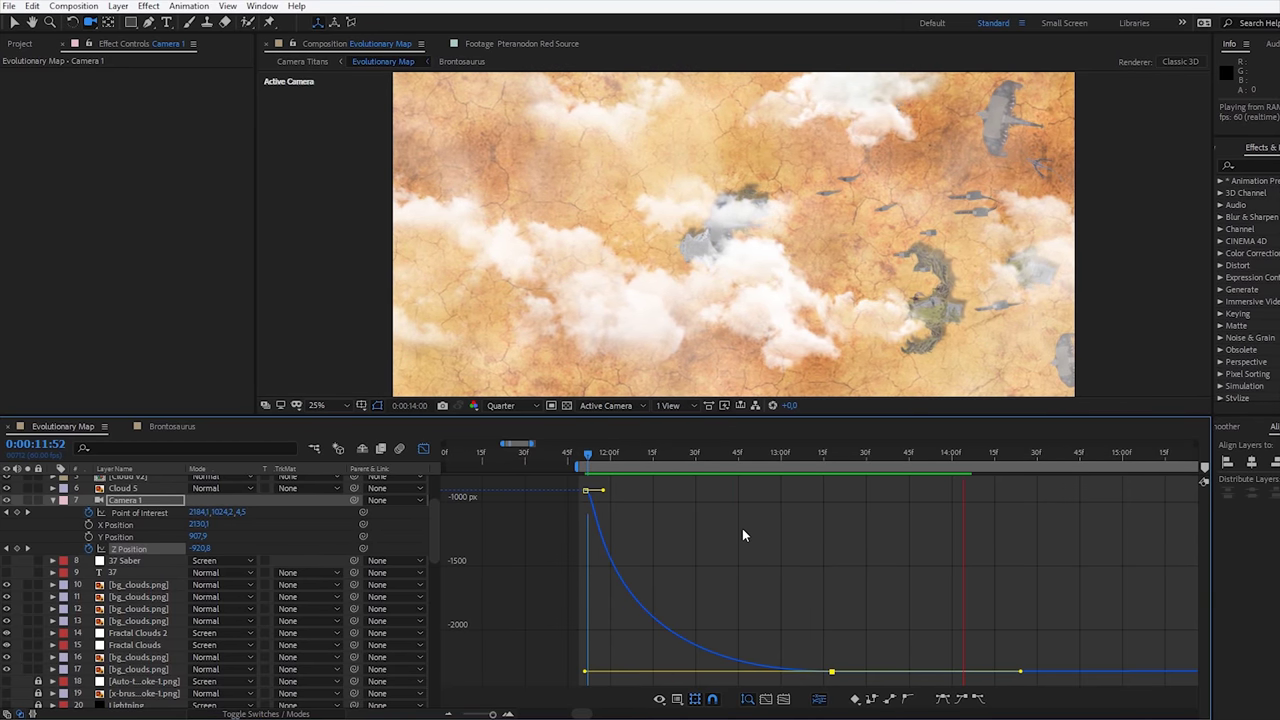
{"action": "key", "text": "space"}
{"action": "left_click", "coordinate": [424, 451]}
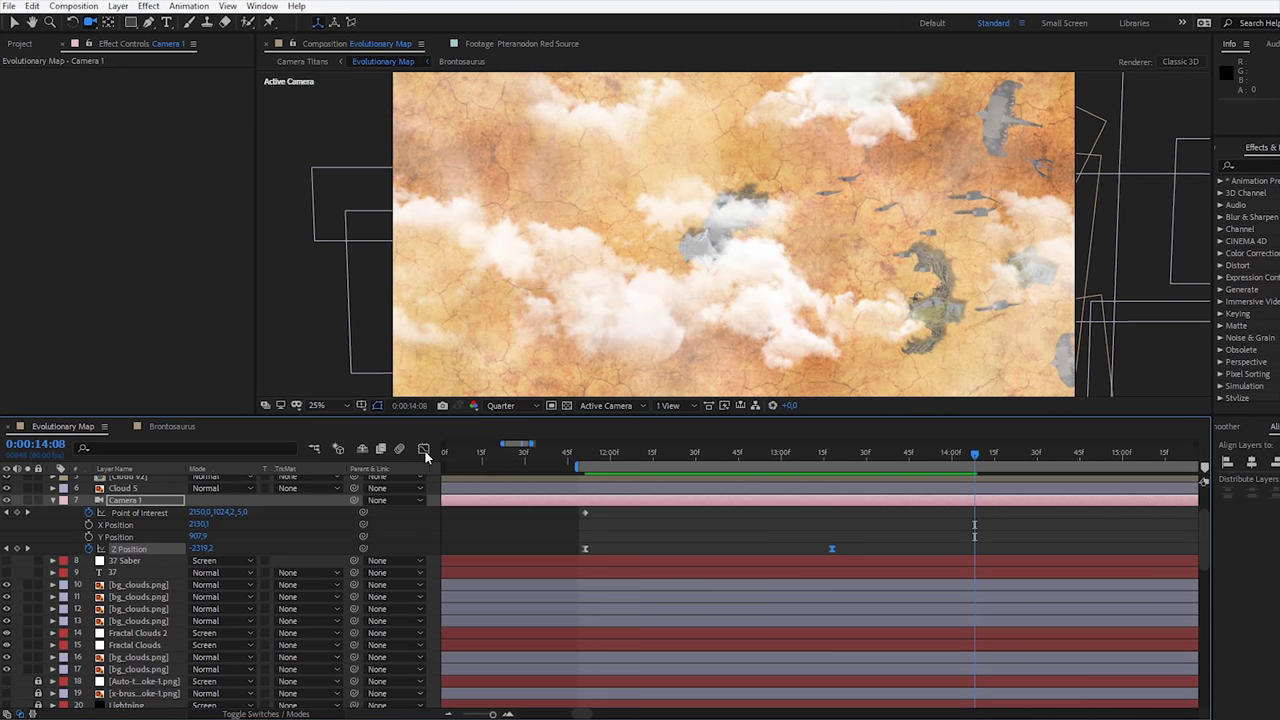